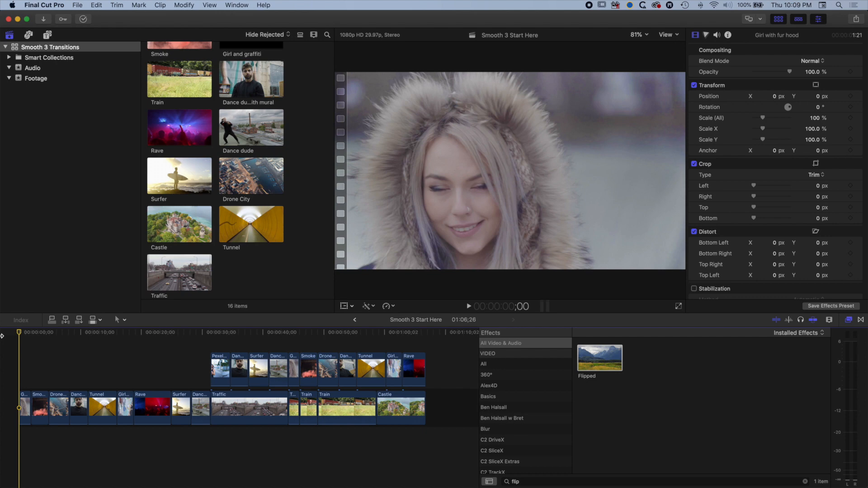
Step: Select the first clip, Girl with fur hood, and place the playhead three frames before its end
key("super+equal")
key("super+equal")
key("super+equal")
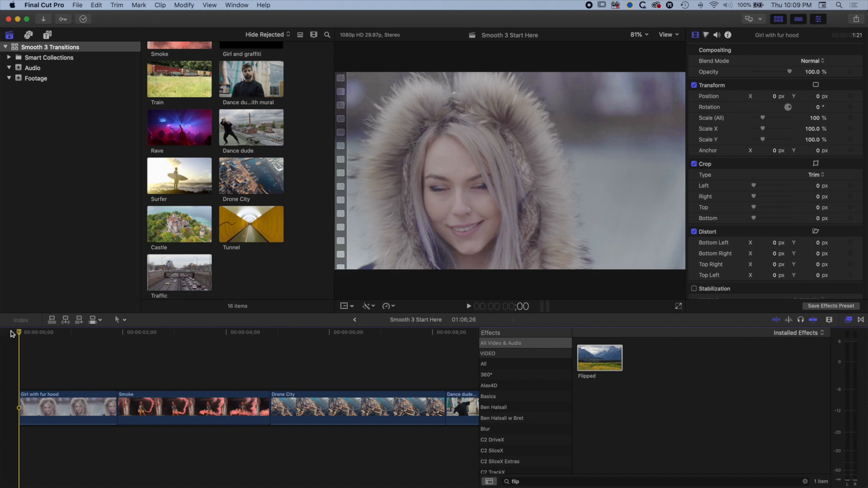
left_click(55, 404)
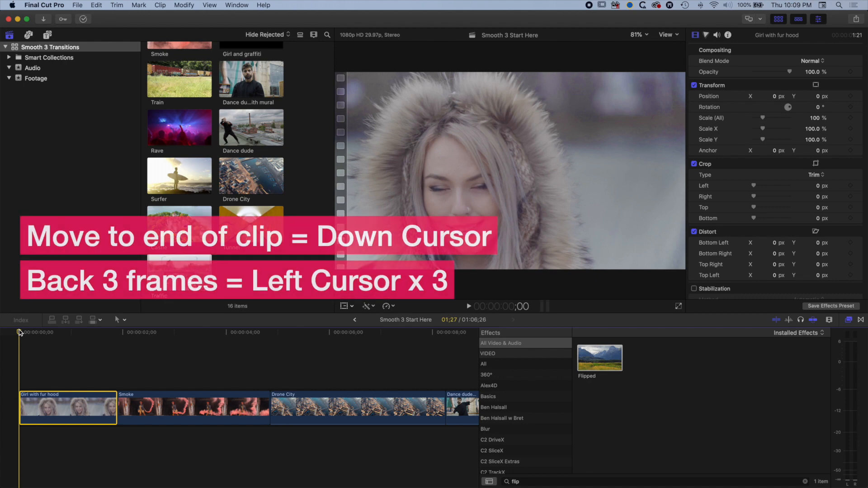
key("Down")
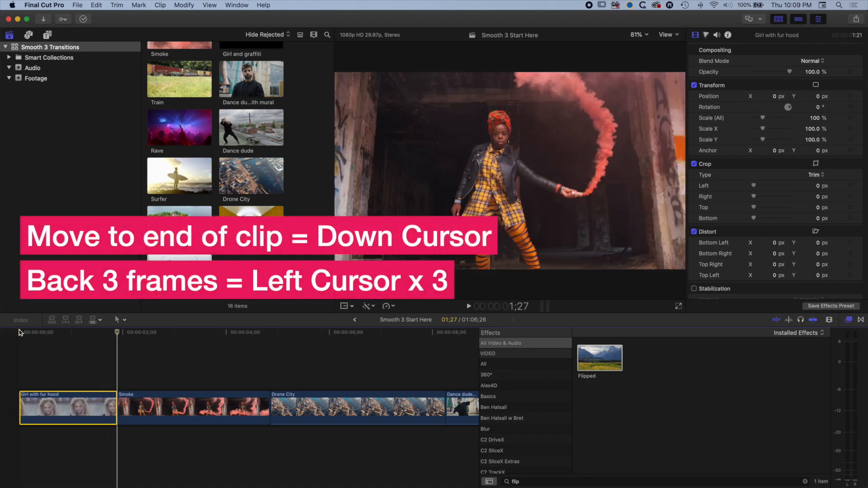
key("Left")
key("Left")
key("Left")
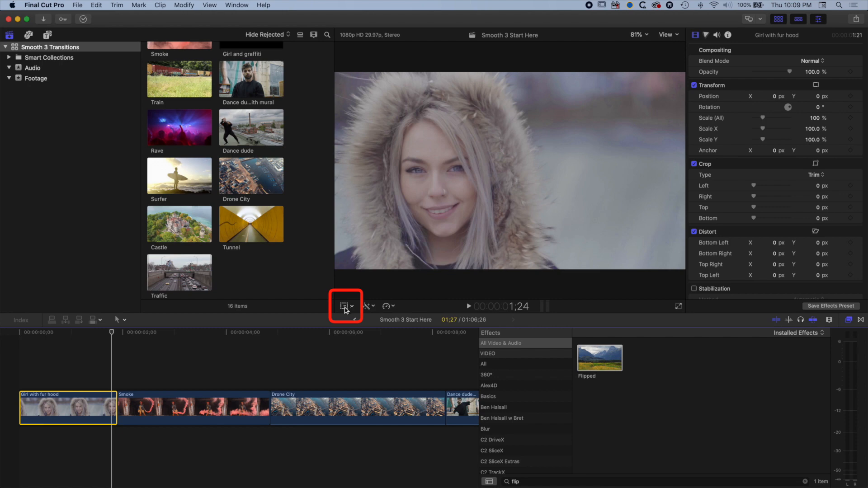
Step: Scale the Girl with fur hood clip to about 110%, shift it to about X -64 px, and add a transform keyframe
left_click(345, 308)
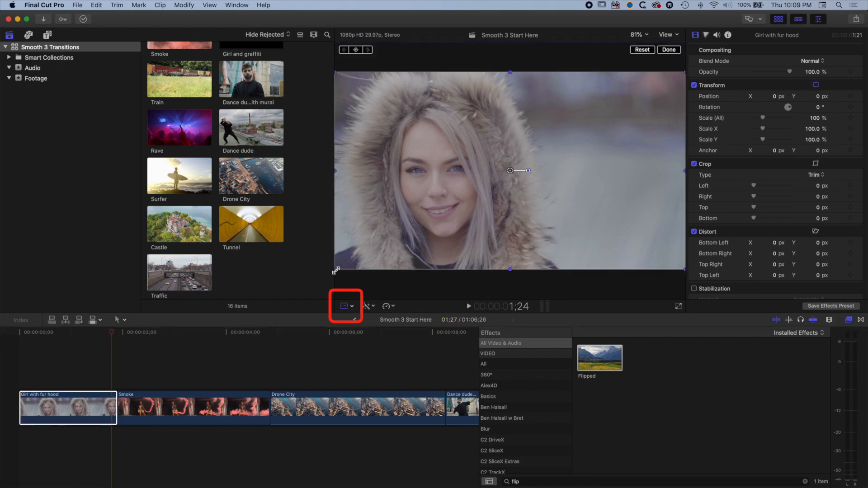
left_click_drag(336, 269, 323, 279)
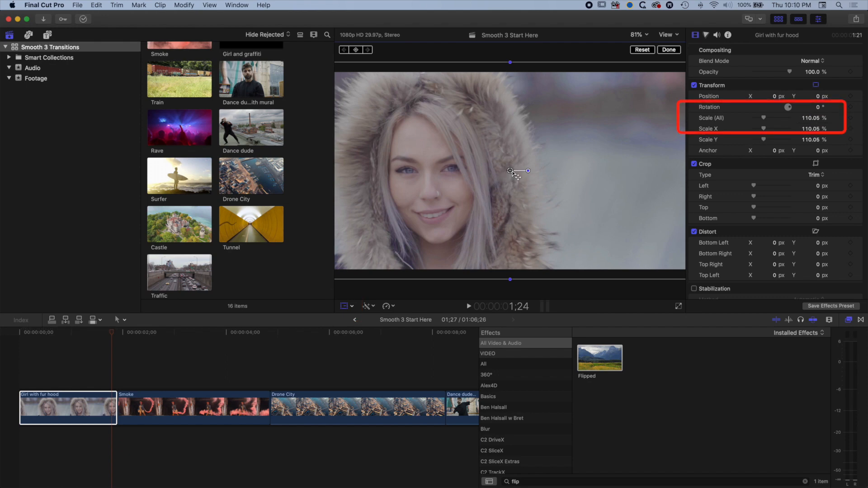
mouse_move(511, 171)
left_mouse_down()
mouse_move(500, 170)
mouse_move(521, 171)
mouse_move(488, 171)
mouse_move(498, 171)
left_mouse_up()
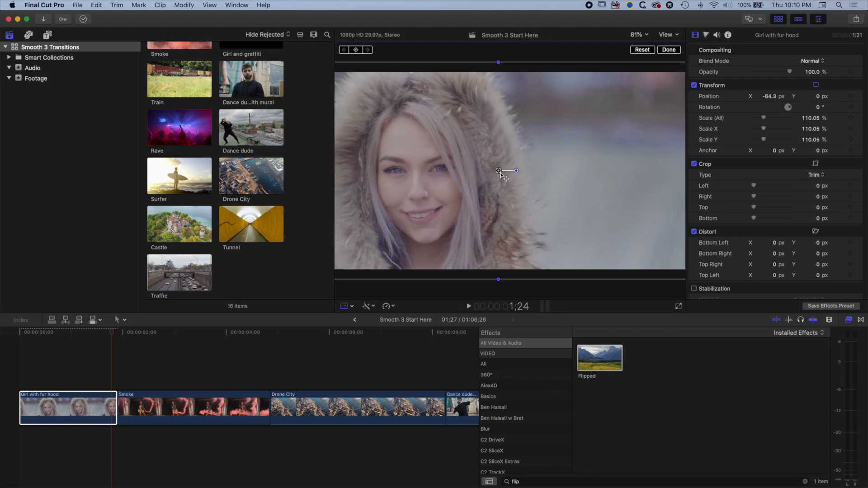
left_click(357, 51)
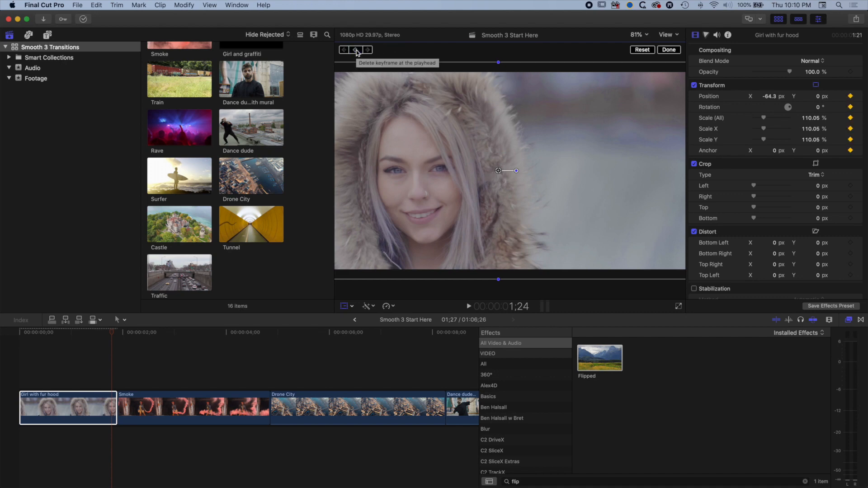
Step: One frame before the end of the Girl with fur hood clip, shift the image horizontally to about X 84 px
key("Down")
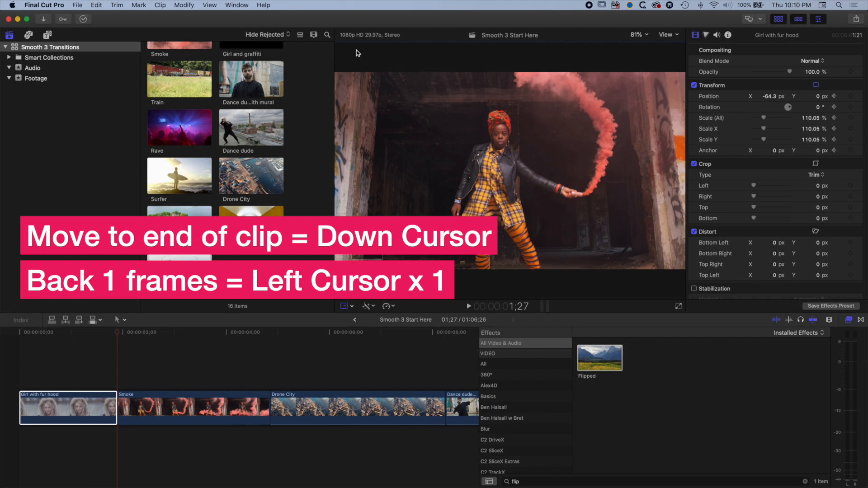
key("Left")
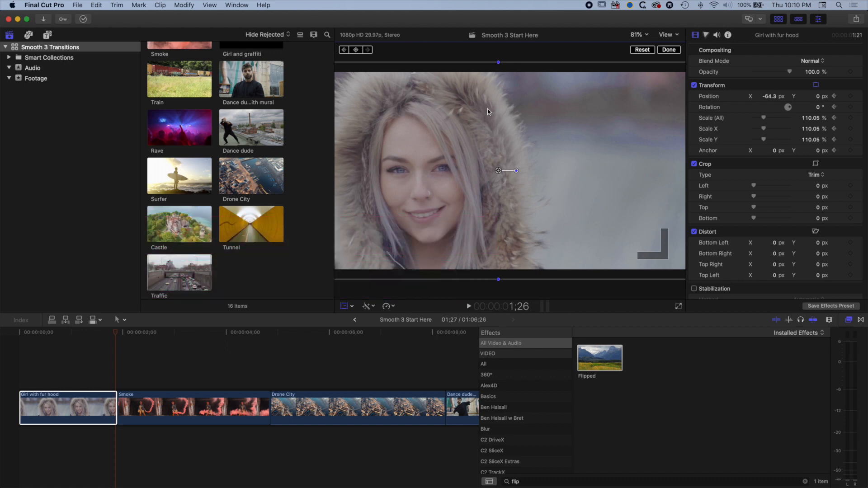
left_click_drag(497, 172, 519, 170)
Step: Step frame by frame through the end of the Girl with fur hood clip to examine the keyframed horizontal move
key("Left")
key("Left")
key("Left")
key("Left")
key("Left")
key("Right")
key("Right")
key("Right")
key("Right")
key("Right")
key("Right")
key("Right")
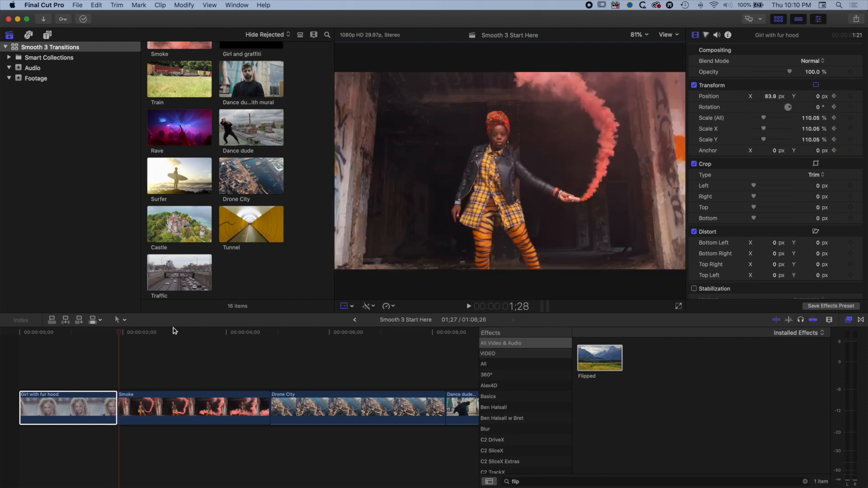
Step: At the Smoke clip's first frame, keyframe its transform with scale about 110% and position about X -77 px, Y -5 px
left_click(118, 334)
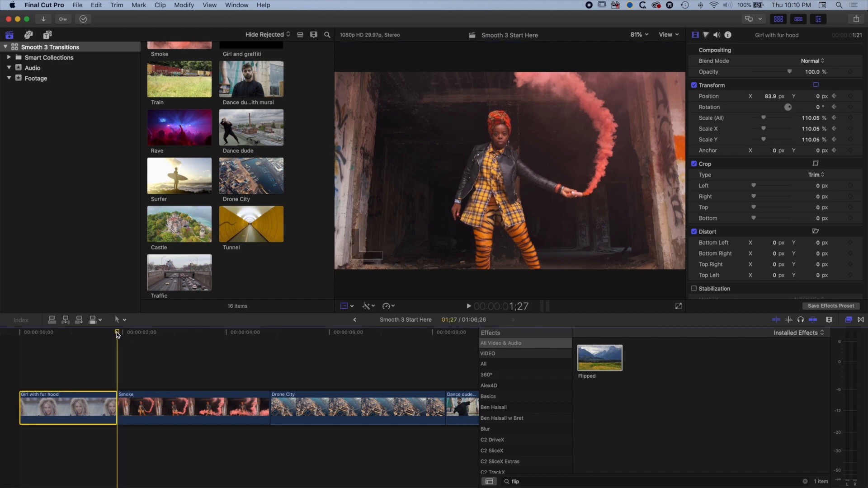
left_click(146, 409)
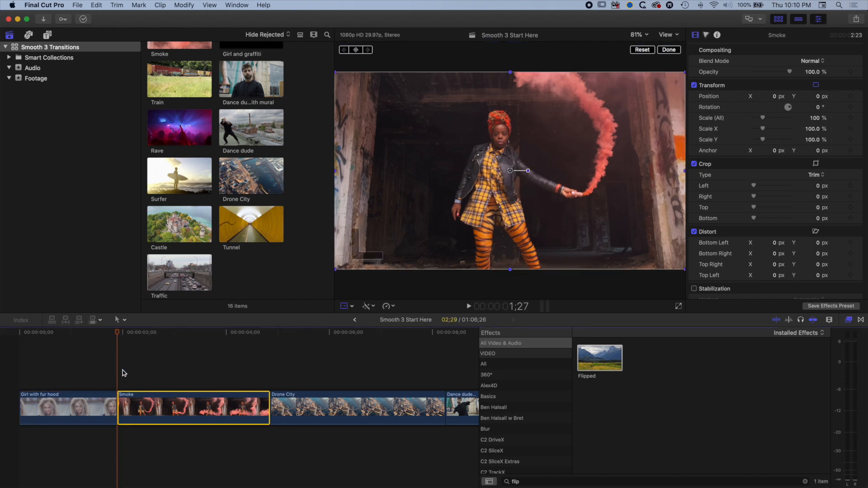
left_click(357, 49)
left_click_drag(336, 270, 318, 280)
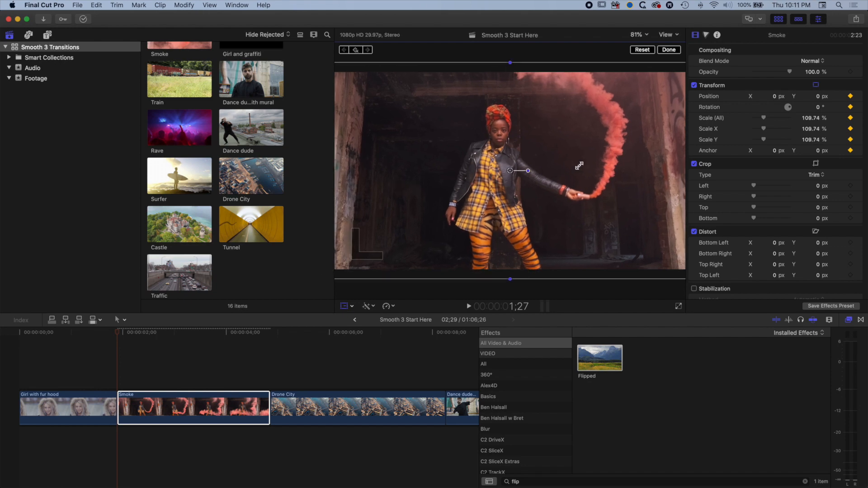
mouse_move(619, 171)
left_mouse_down()
mouse_move(597, 172)
mouse_move(606, 171)
left_mouse_up()
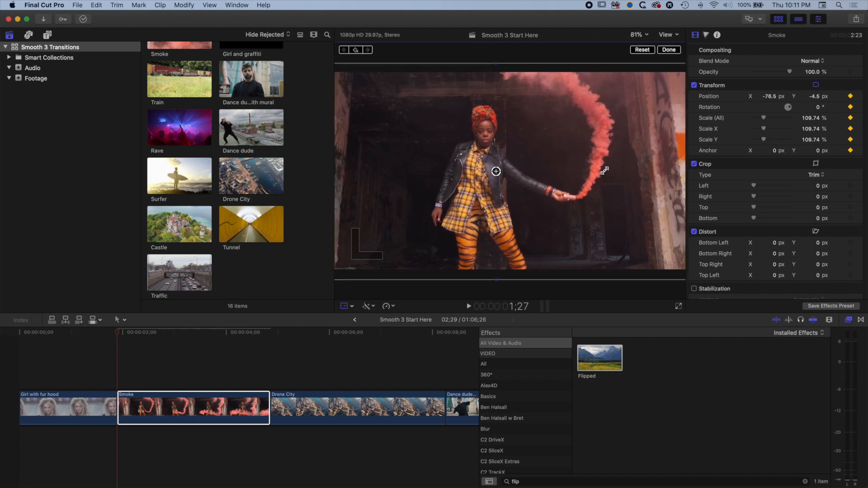
Step: Three frames into the Smoke clip, shift the image to about X 86 px, Y 0.5 px
left_click(118, 334)
key("Right")
key("Right")
key("Right")
left_click_drag(496, 172, 526, 170)
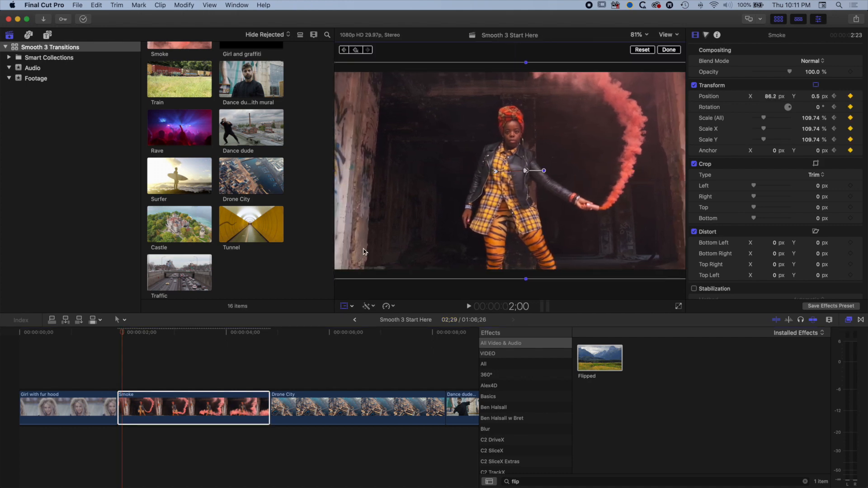
Step: Play back the cut between the Girl with fur hood and Smoke clips to review the sliding transition
left_click_drag(124, 332, 104, 334)
key("space")
key("space")
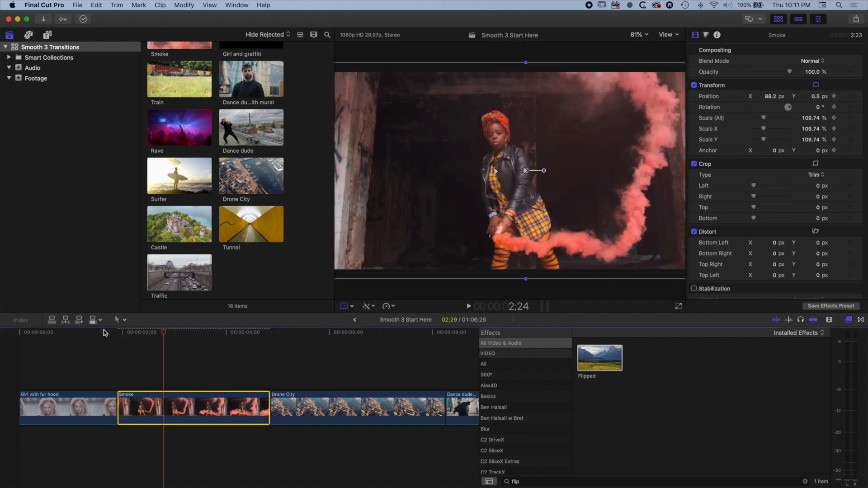
left_click(89, 333)
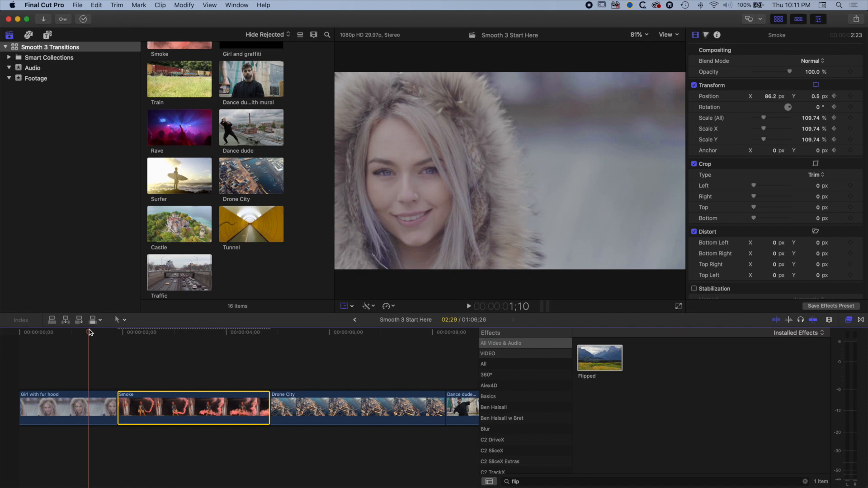
key("space")
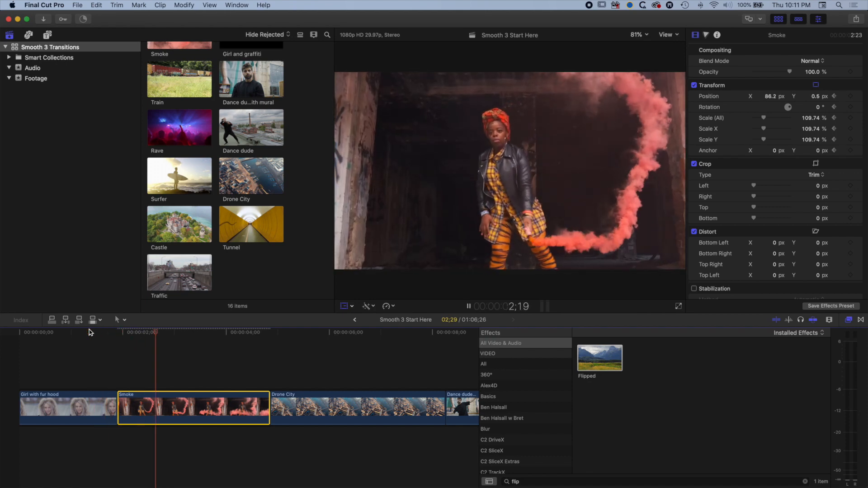
key("space")
left_click(103, 333)
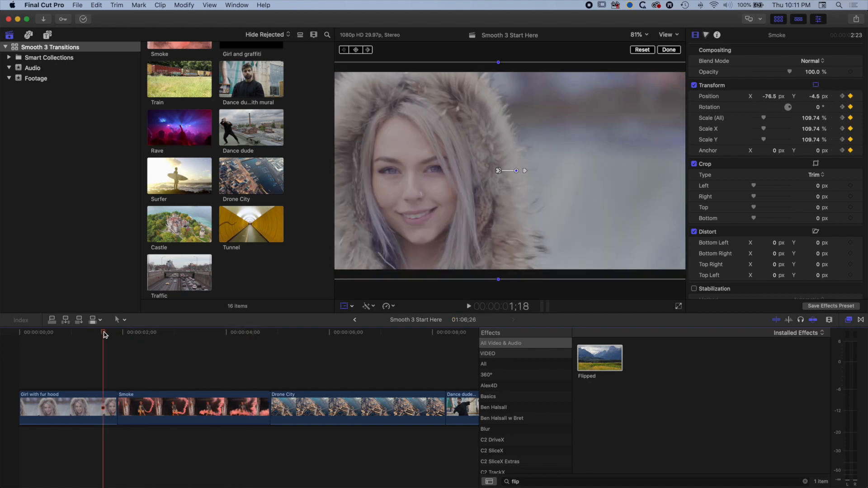
key("space")
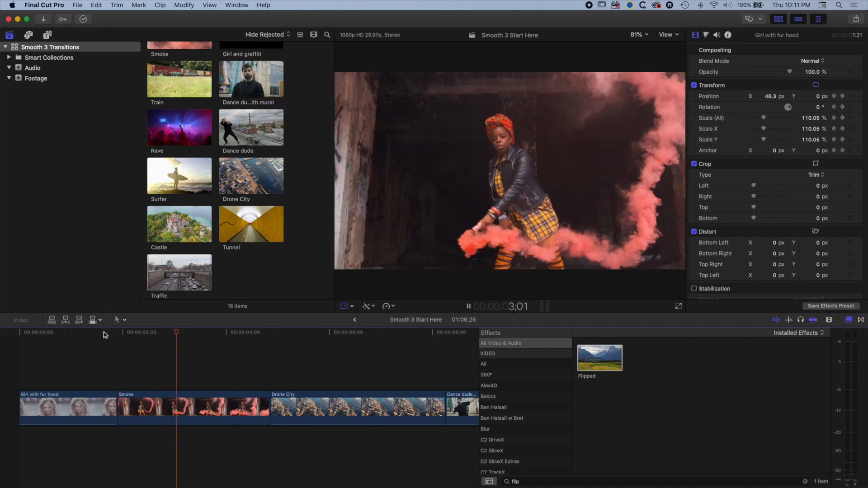
key("space")
Step: Add a transform keyframe to the Smoke clip three frames before its end
left_click_drag(211, 334, 273, 337)
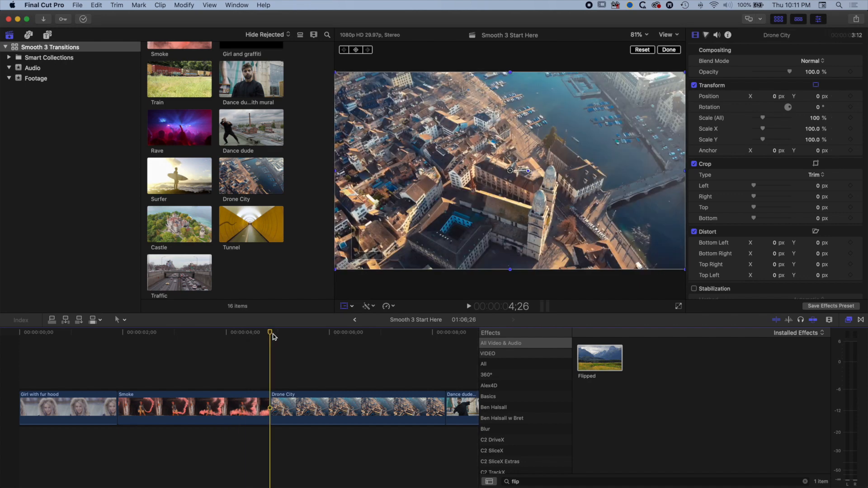
key("Left")
key("Right")
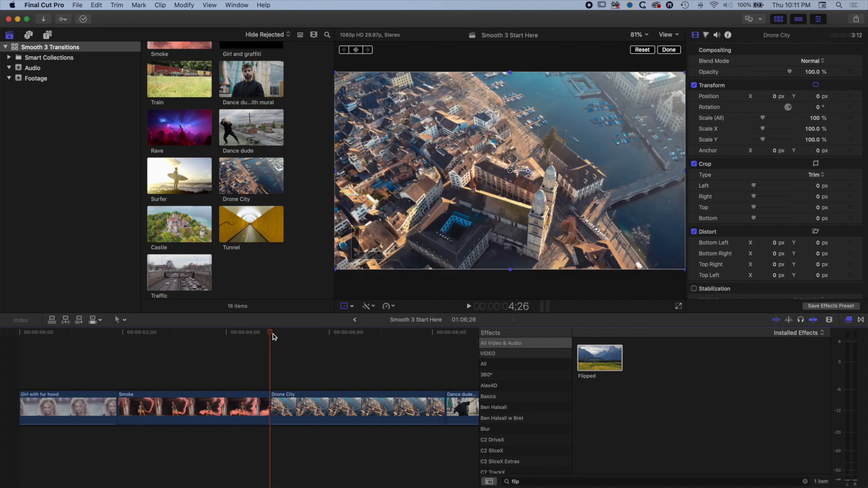
key("Left")
key("Left")
key("Left")
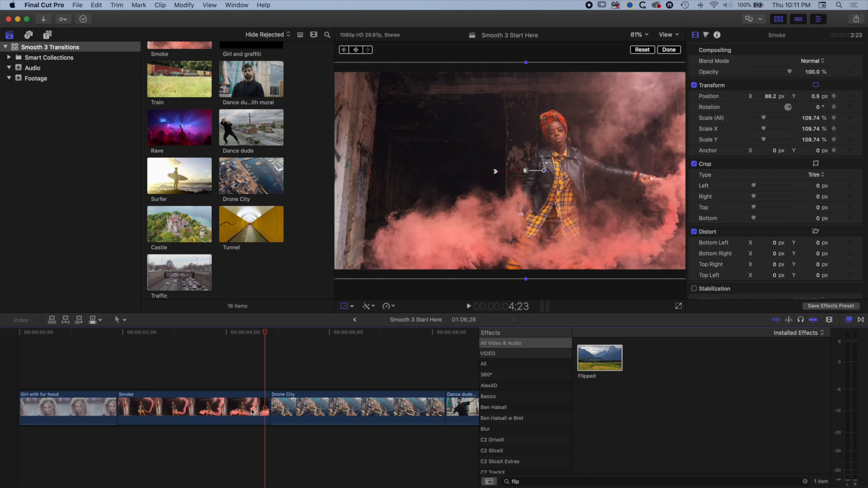
left_click(252, 412)
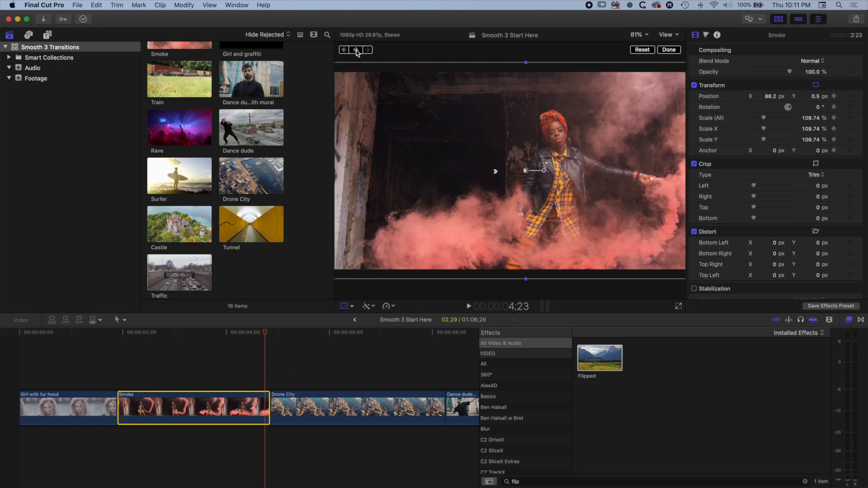
left_click(356, 50)
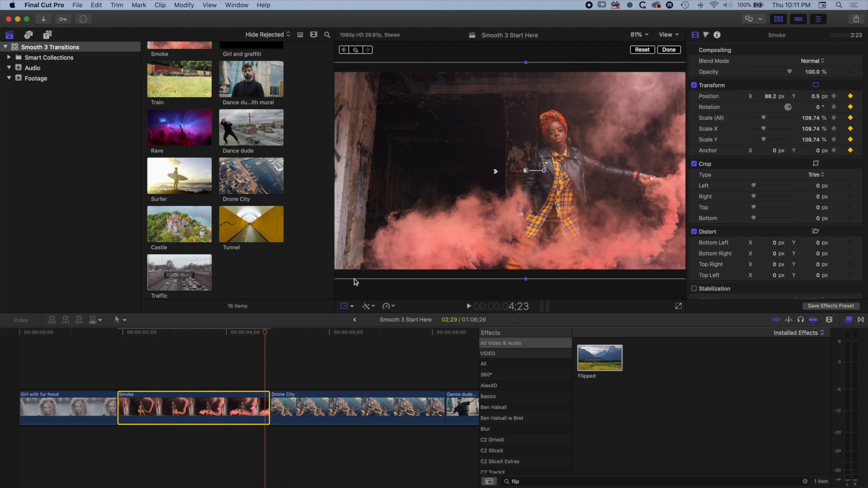
Step: At this Smoke keyframe, enlarge the image to about 116% and rotate it to about 3.8°
left_click_drag(336, 280, 325, 286)
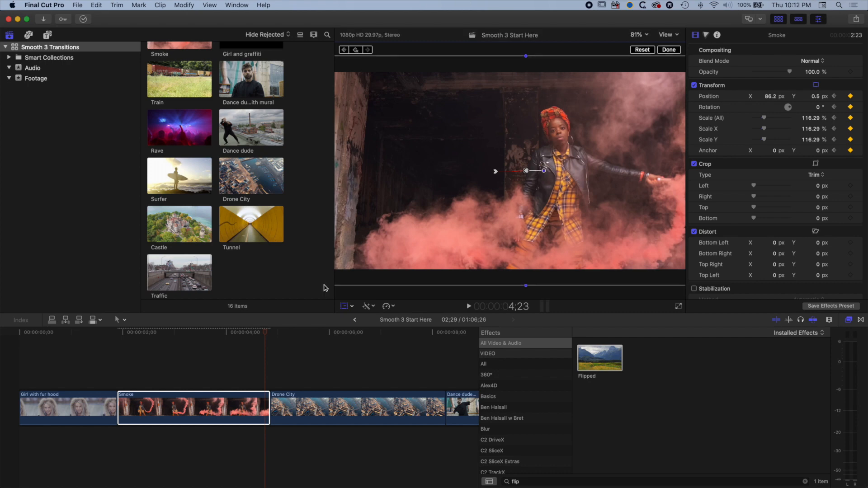
left_click_drag(544, 172, 544, 170)
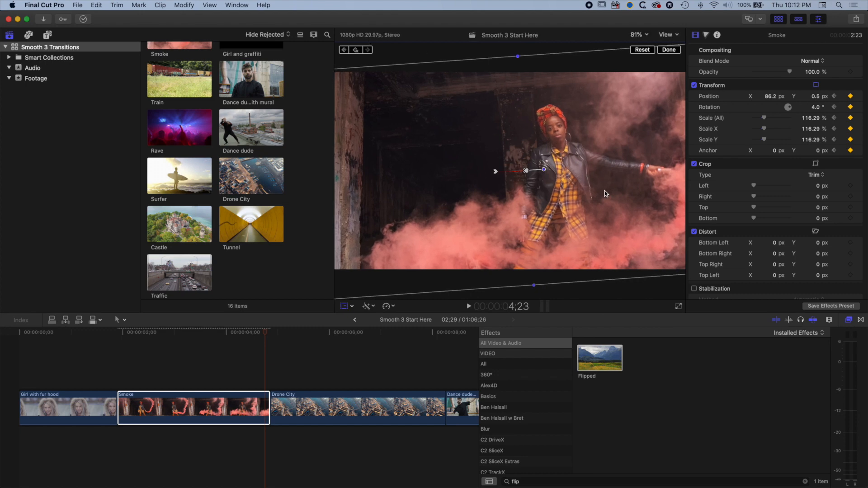
left_click_drag(545, 170, 547, 171)
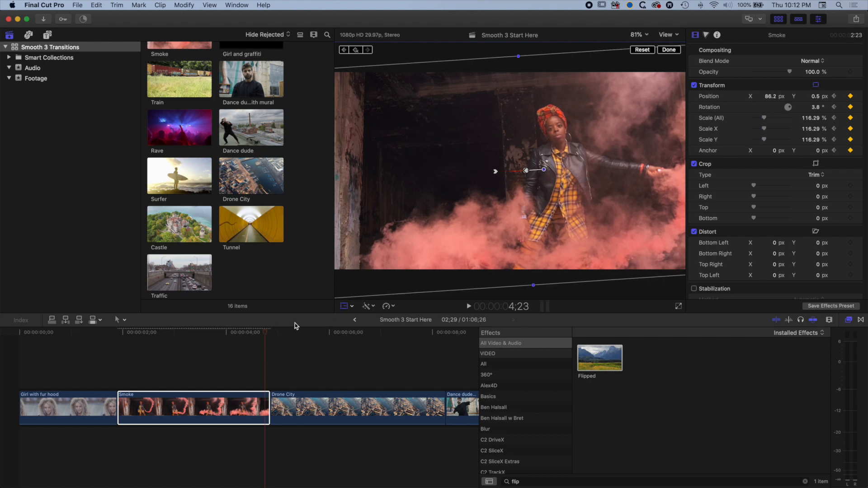
Step: One frame before the end of the Smoke clip, rotate the image the opposite way to about -4.1°
key("Down")
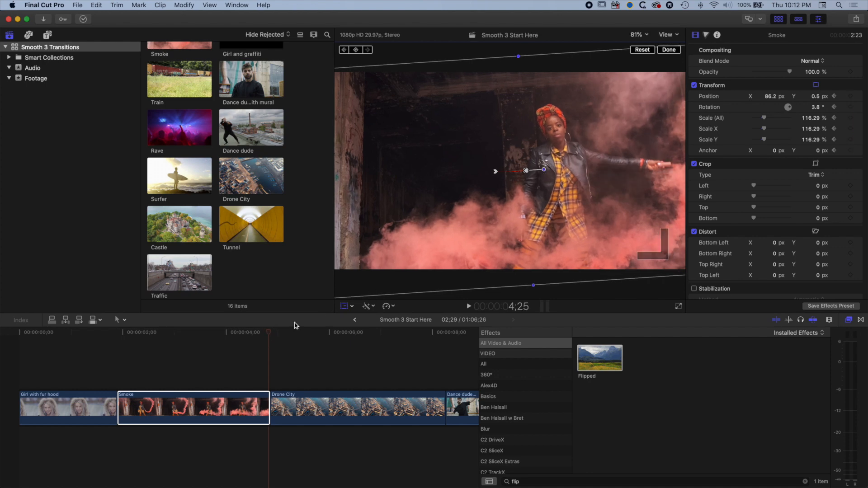
key("Left")
left_click_drag(544, 170, 544, 172)
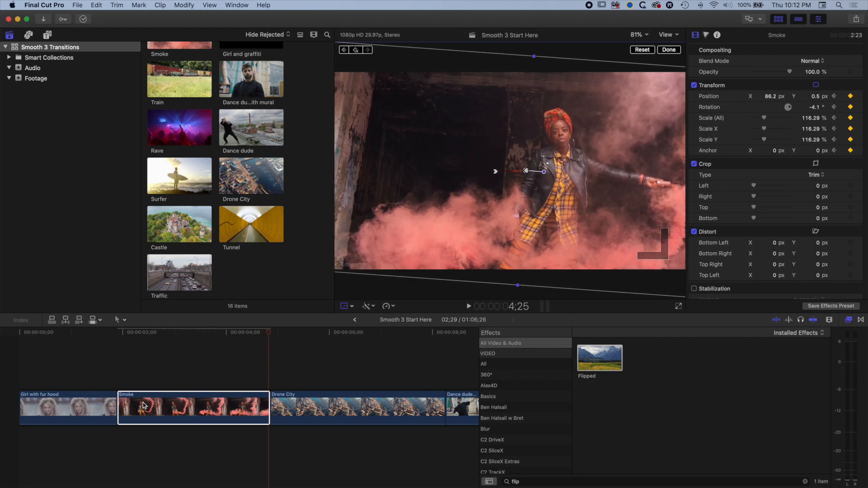
Step: Play back the Smoke clip to review its gradual scaling and rotation
left_click(135, 331)
key("space")
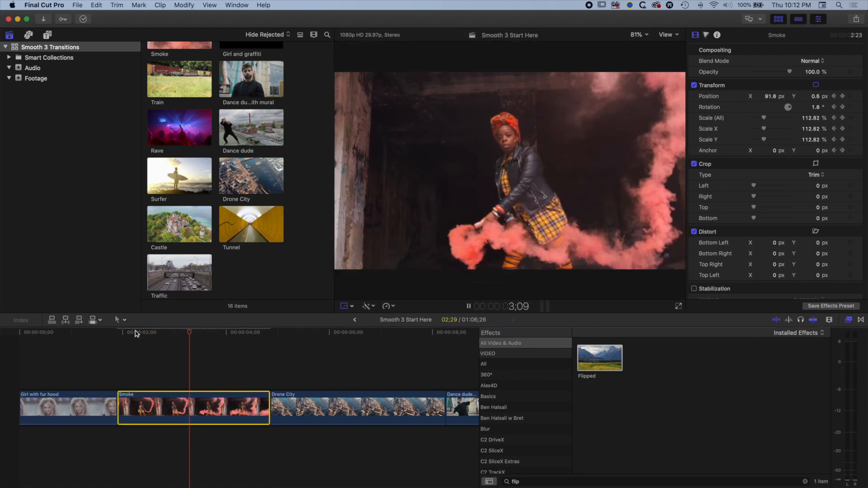
key("space")
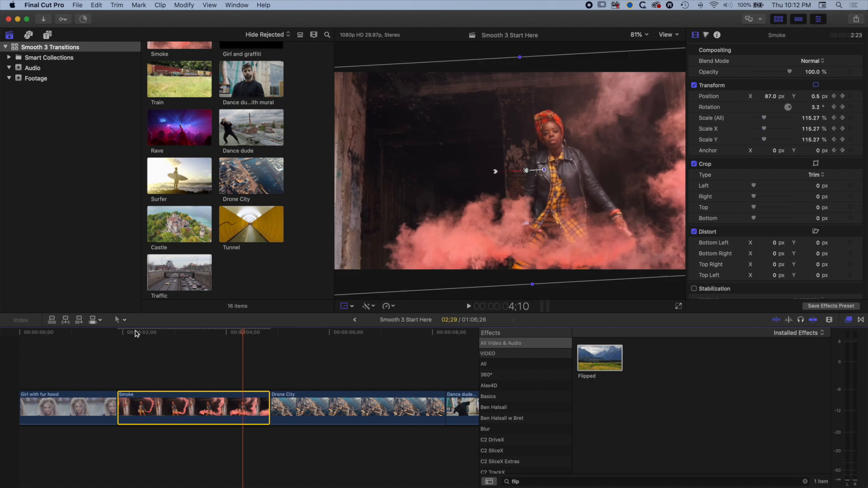
Step: Step frame by frame through the last frames of the Smoke clip to examine the keyframed rotation
left_click_drag(243, 333, 264, 333)
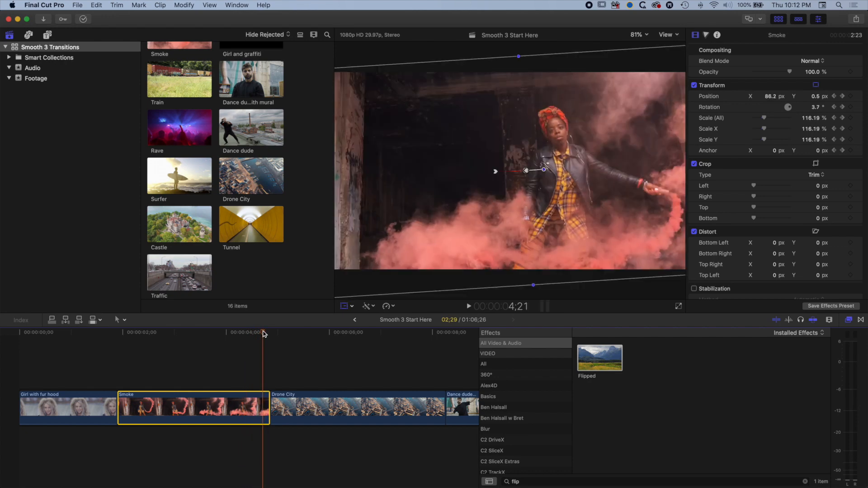
key("Left")
key("Left")
key("Left")
key("Right")
key("Right")
key("Right")
key("Right")
key("Right")
key("Right")
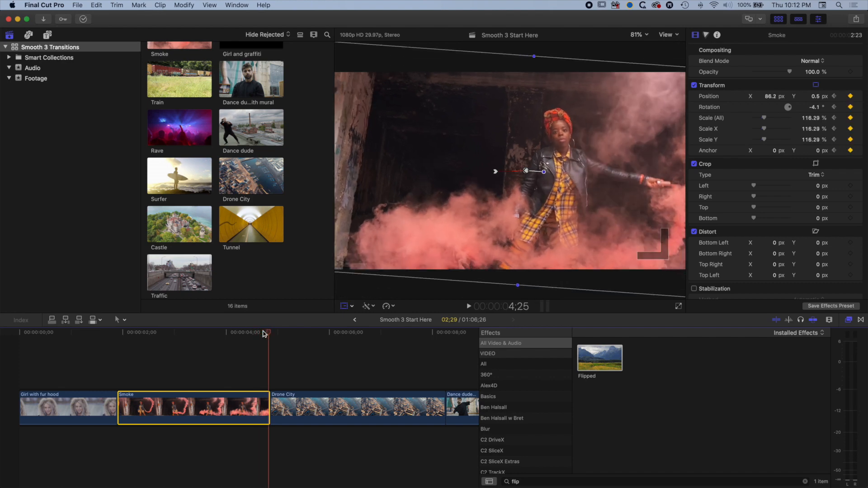
Step: Move back and forth between the final Smoke frames to compare the rotation before and at the last keyframe
key("Right")
key("Right")
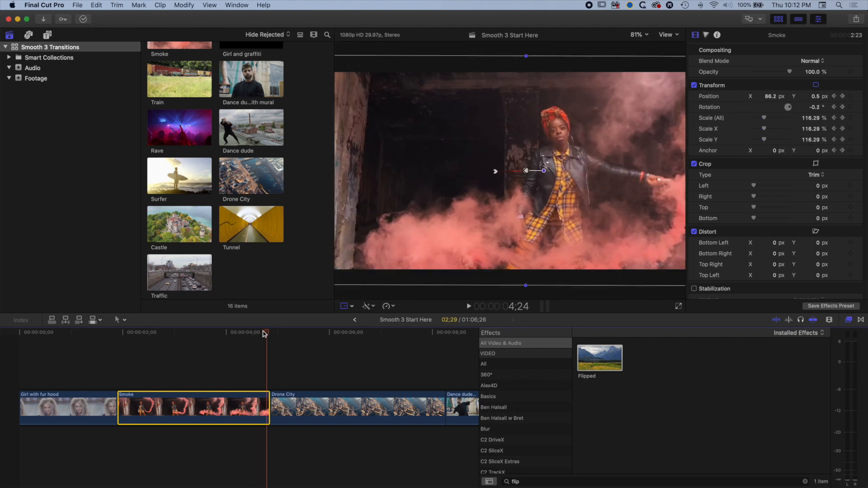
key("Left")
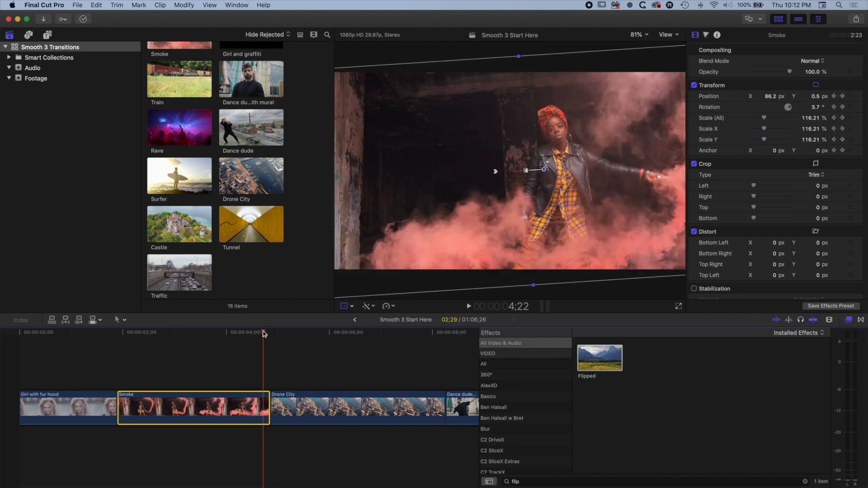
Step: On the first frame of the Drone City clip, add a Transform keyframe, enlarge the image to about 114% and rotate it to about 3.8°
key("Right")
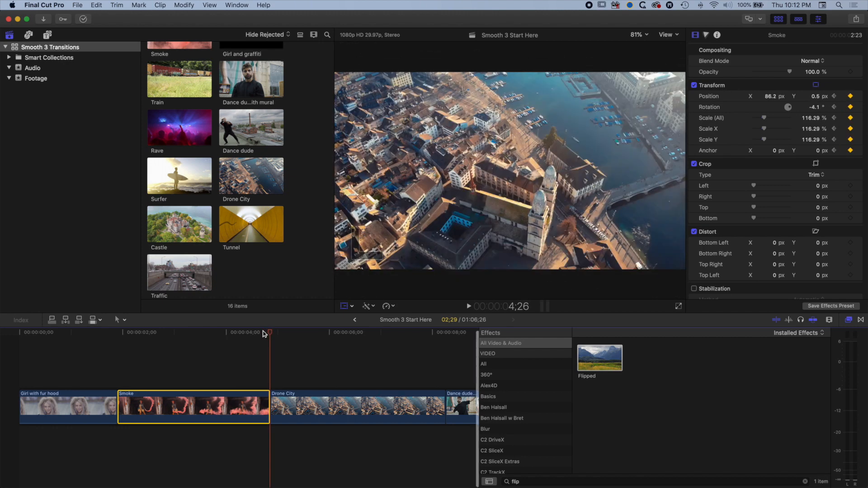
left_click(292, 413)
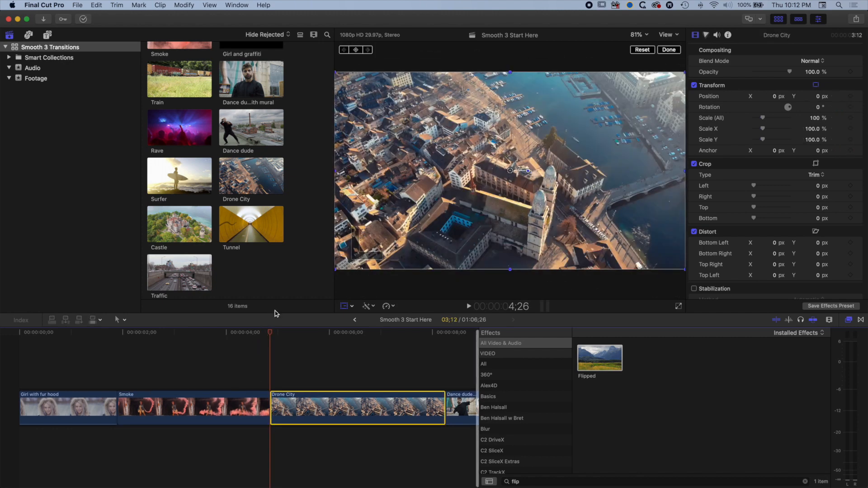
left_click(356, 49)
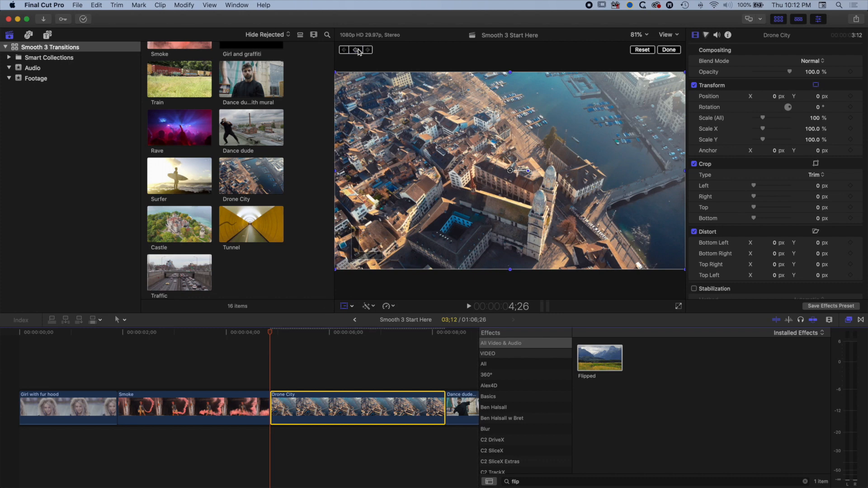
left_click_drag(335, 271, 291, 287)
left_click_drag(518, 172, 519, 170)
left_click_drag(519, 171, 519, 171)
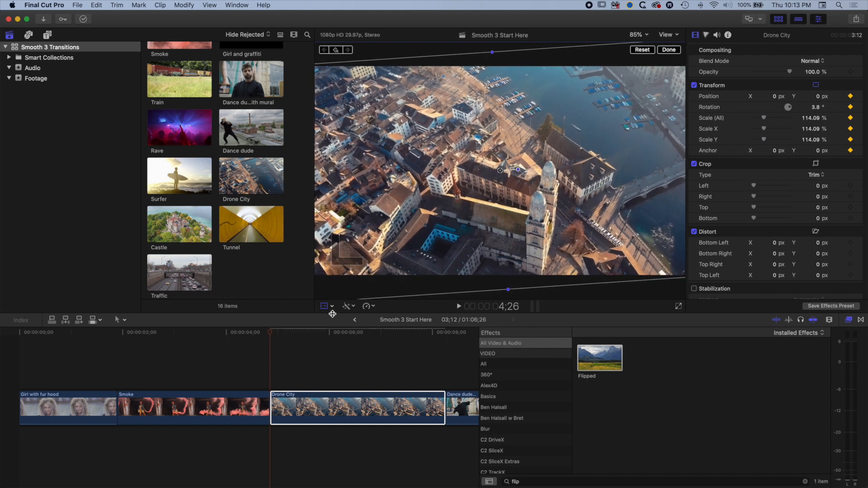
Step: Four frames into the Drone City clip, rotate the image the opposite way to about -3.5°
left_click(271, 335)
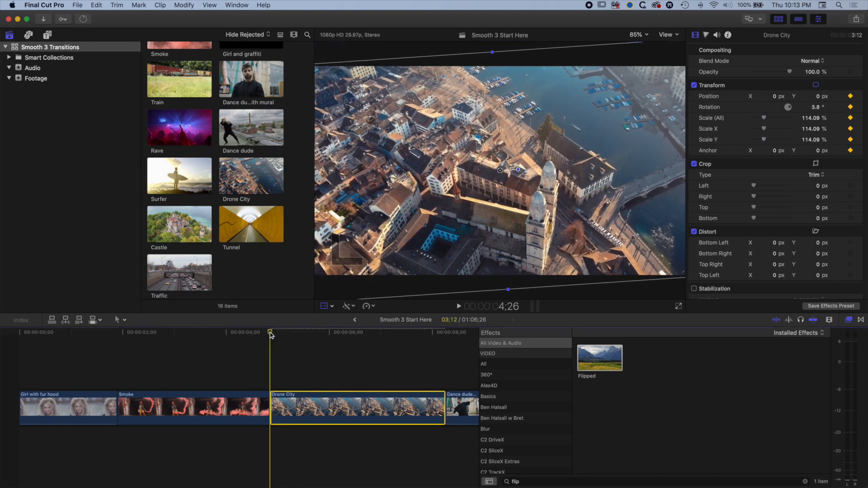
key("space")
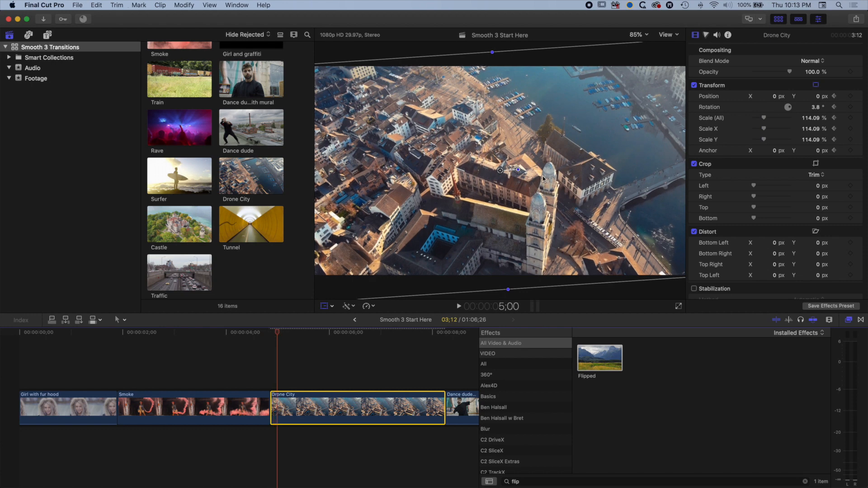
left_click_drag(519, 170, 519, 172)
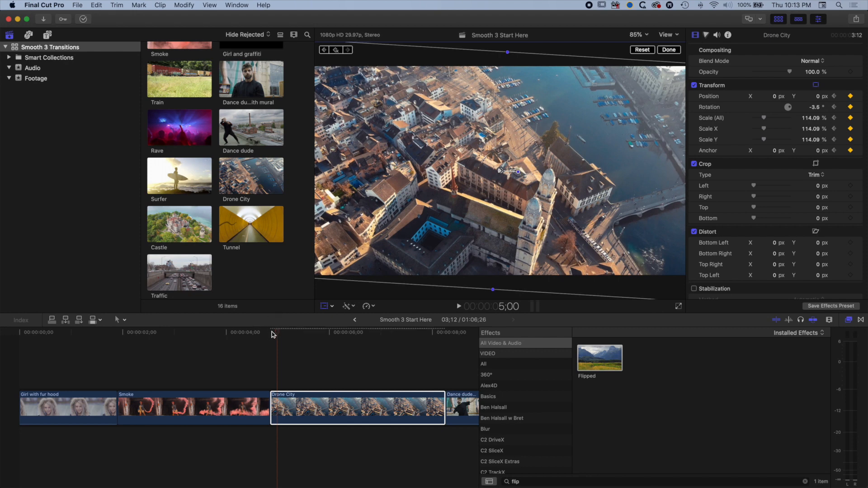
Step: Play back the Smoke to Drone City rotation transition, including a run starting in the Girl with fur hood clip
left_click_drag(278, 334, 234, 336)
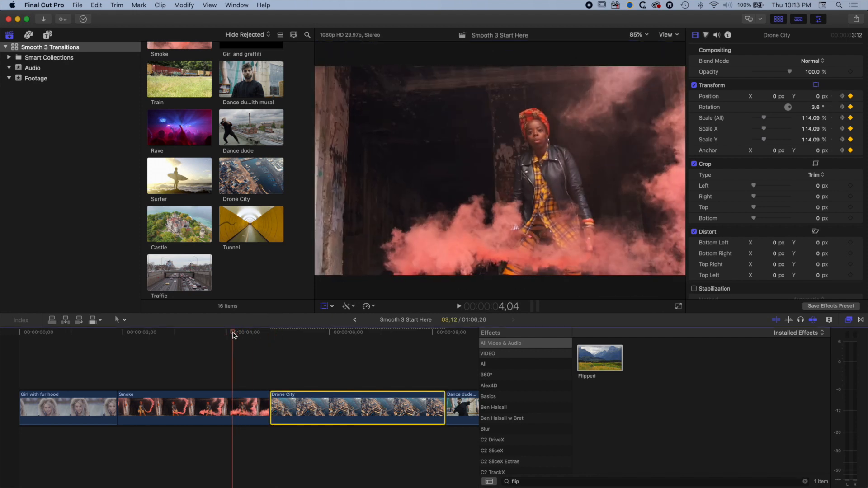
key("space")
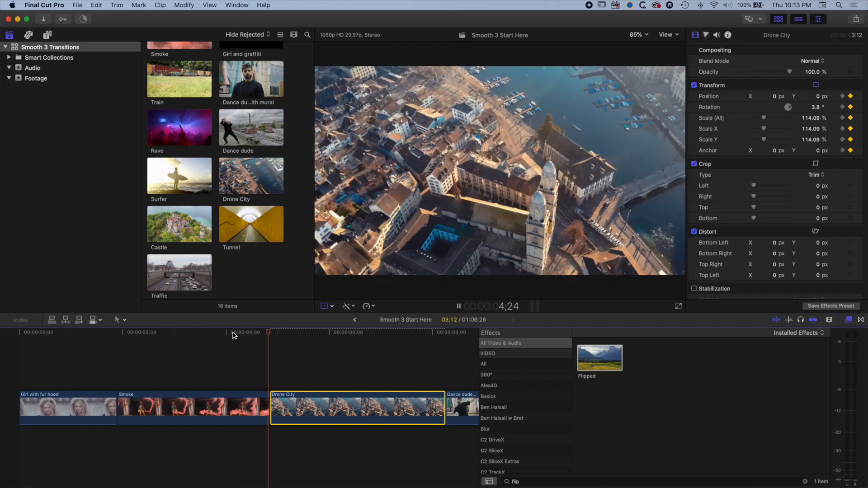
key("space")
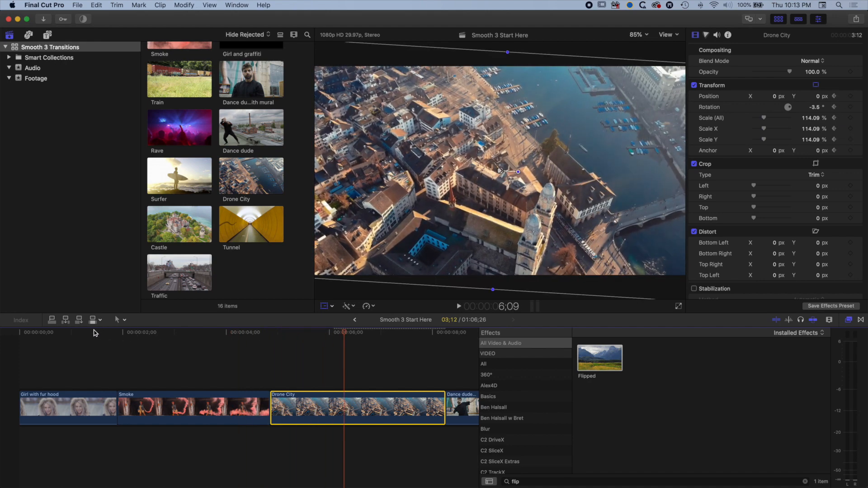
left_click(94, 334)
key("space")
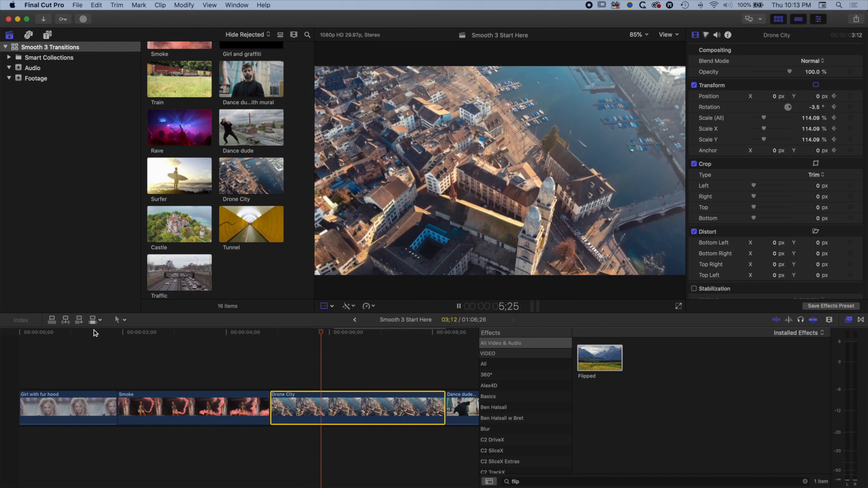
key("space")
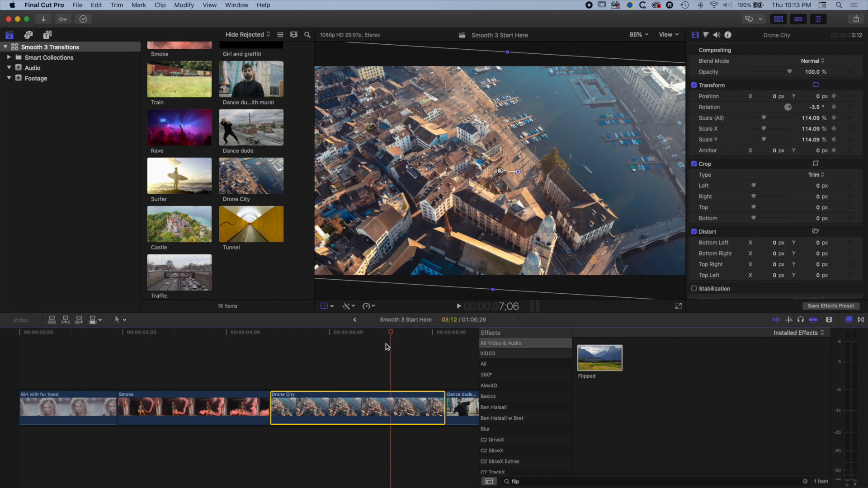
Step: Add a Transform keyframe to the Drone City clip six frames before its cut to Dance dude with mural
left_click_drag(392, 333, 444, 336)
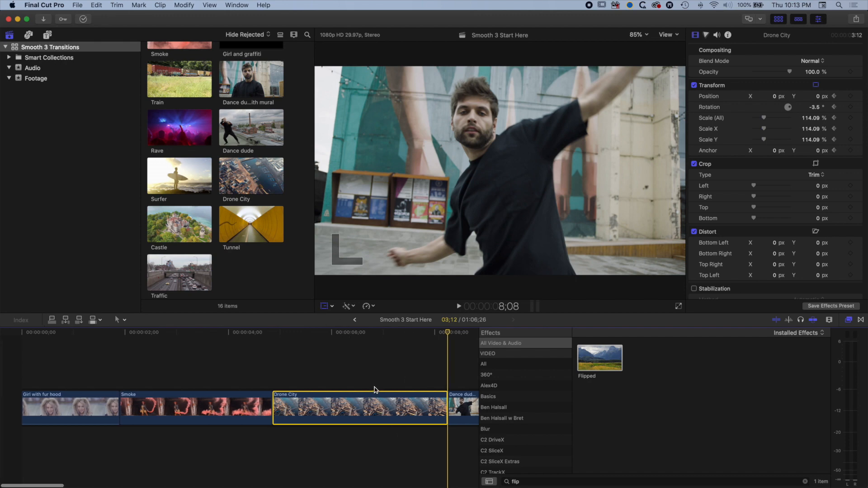
scroll(375, 389, "right", 5)
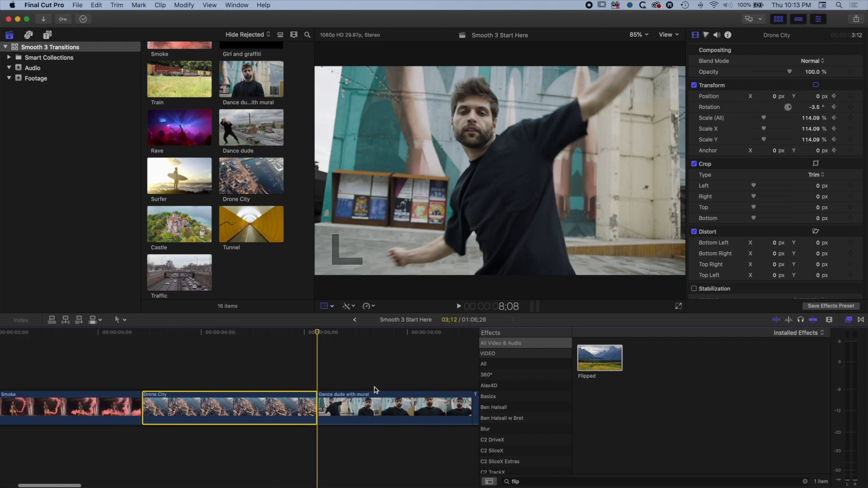
left_click(297, 334)
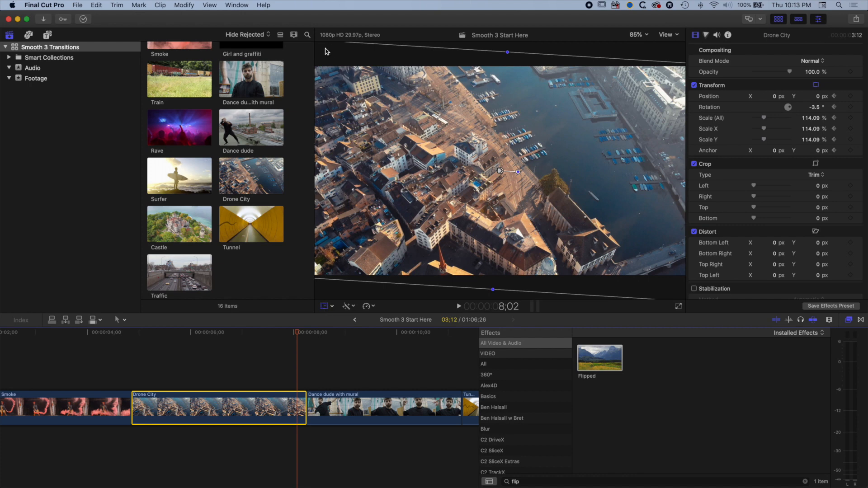
left_click(325, 308)
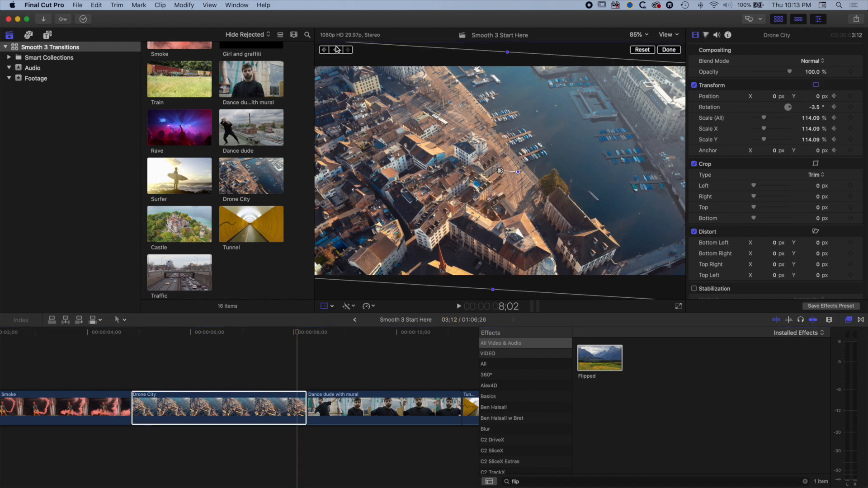
left_click(337, 51)
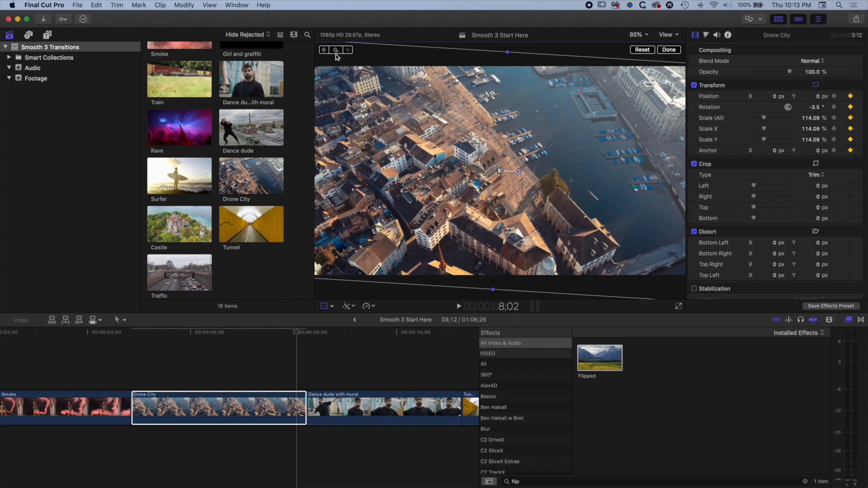
Step: On the last frame of the Drone City clip, enlarge the image to about 132%
left_click_drag(298, 335, 305, 334)
key("Left")
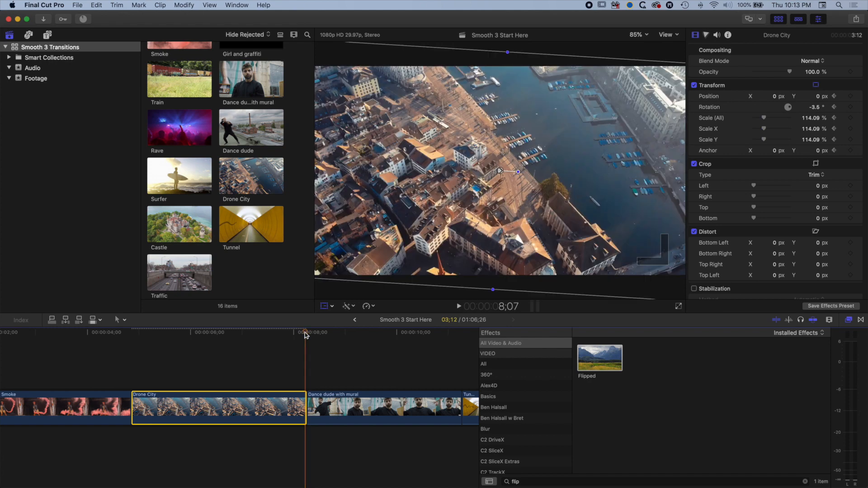
left_click(642, 36)
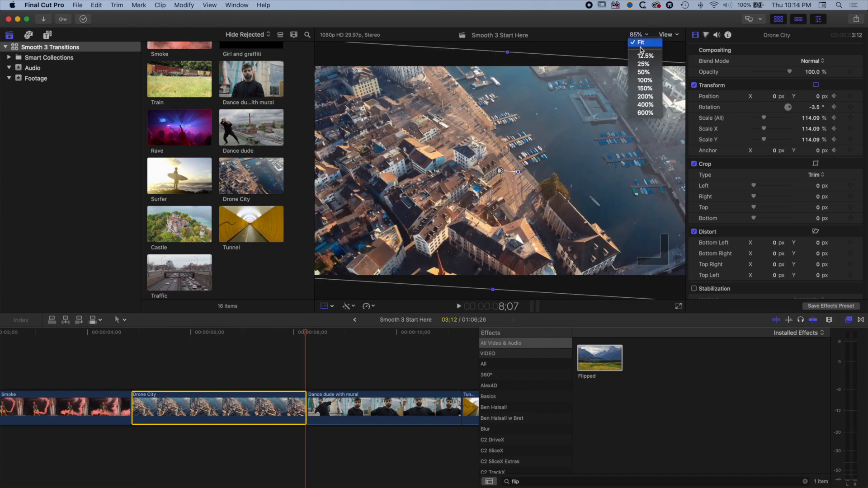
left_click(642, 73)
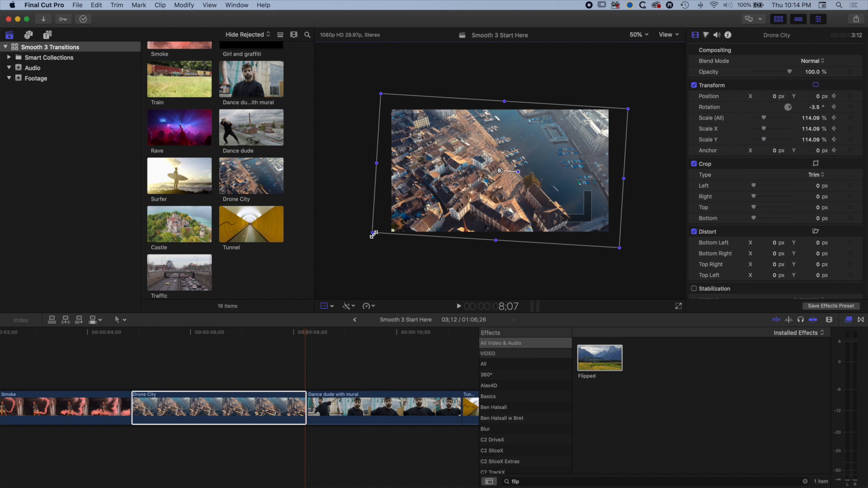
left_click_drag(373, 234, 352, 243)
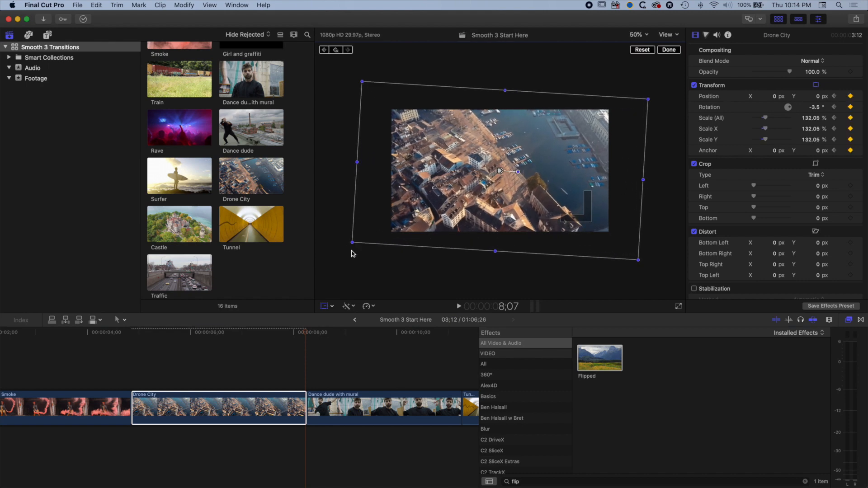
Step: Add a Transform keyframe on the first frame of Dance dude with mural and enlarge the image to about 113% three frames in
left_click(307, 335)
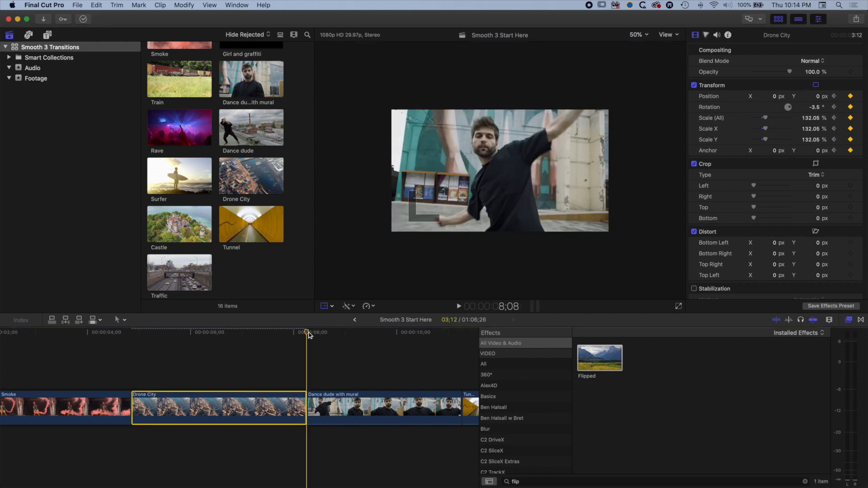
left_click(319, 403)
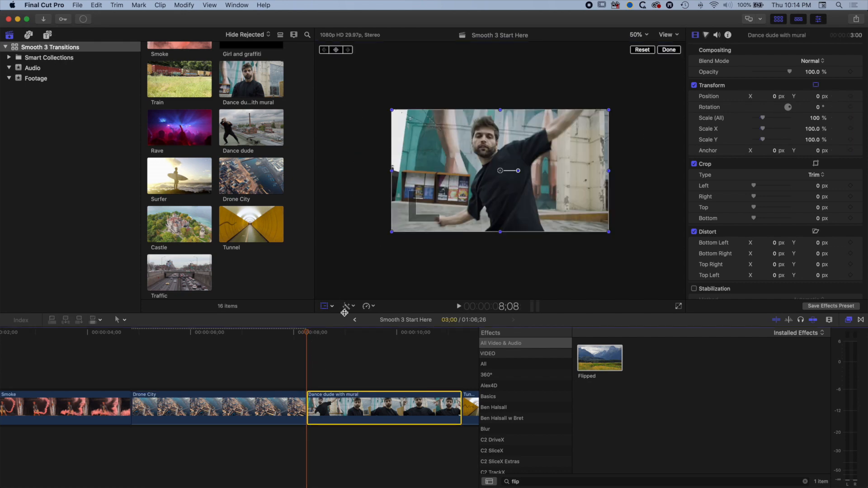
left_click(336, 50)
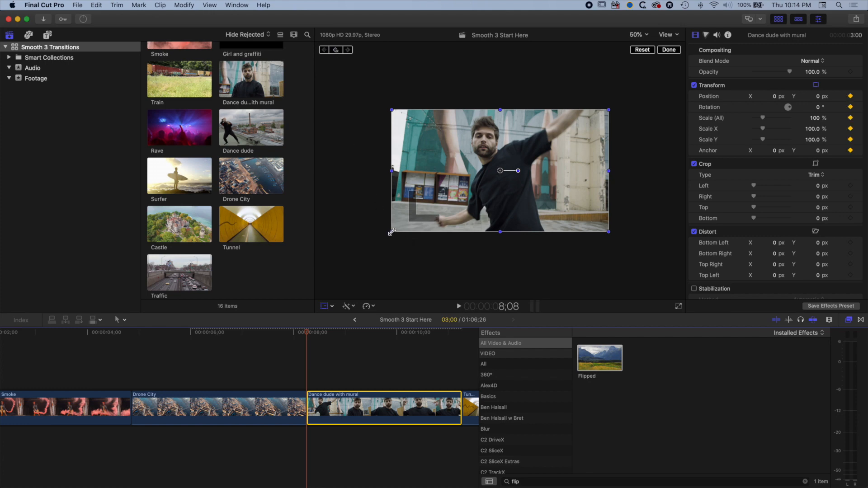
left_click(308, 334)
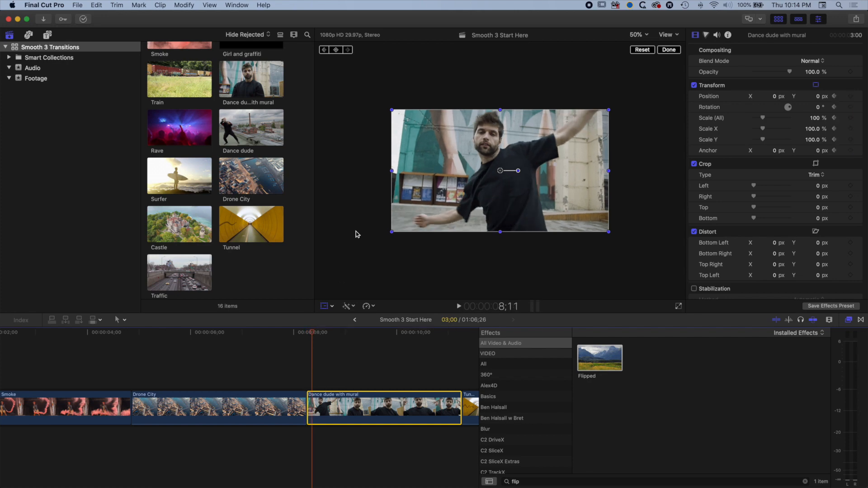
left_click_drag(391, 232, 378, 240)
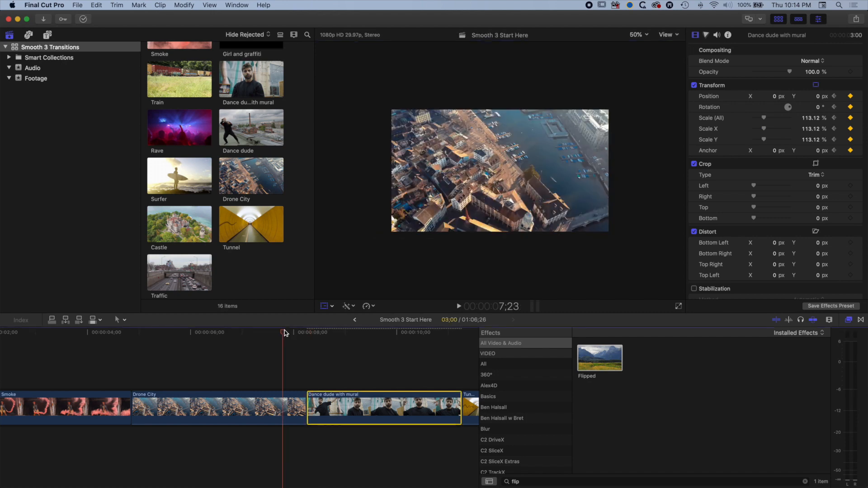
Step: Play back the cut from Drone City to Dance dude with mural several times to review the zoom transition
key("space")
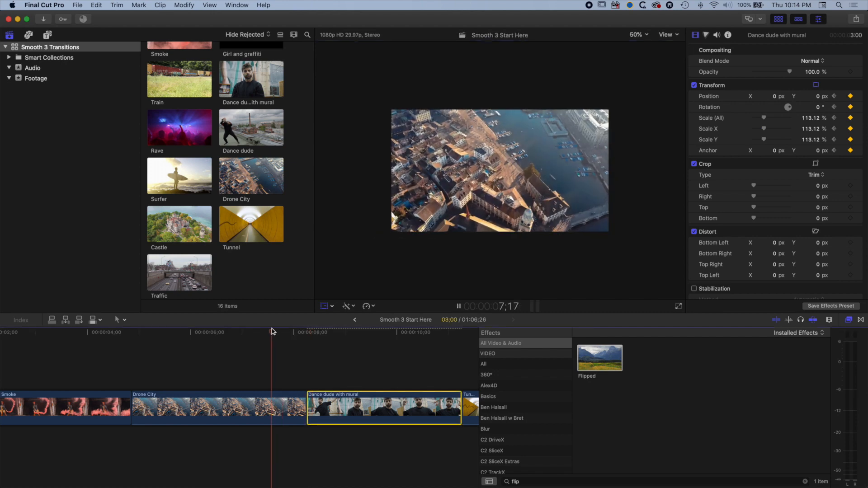
key("space")
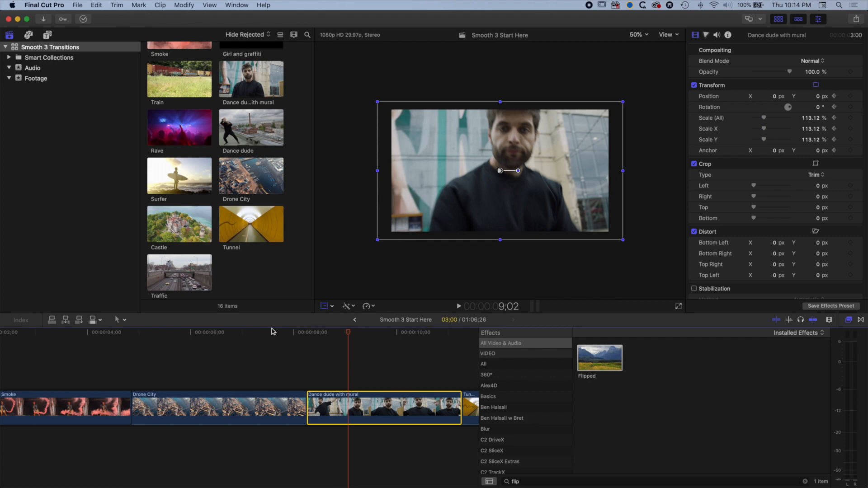
left_click(281, 333)
key("space")
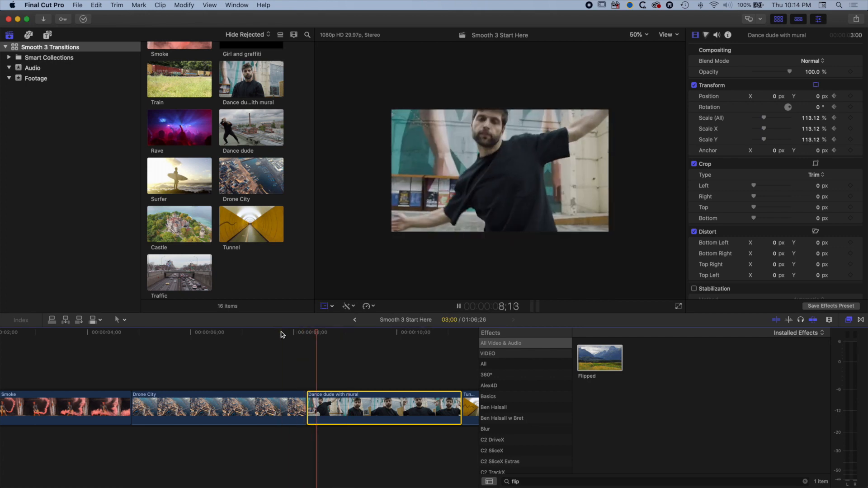
key("space")
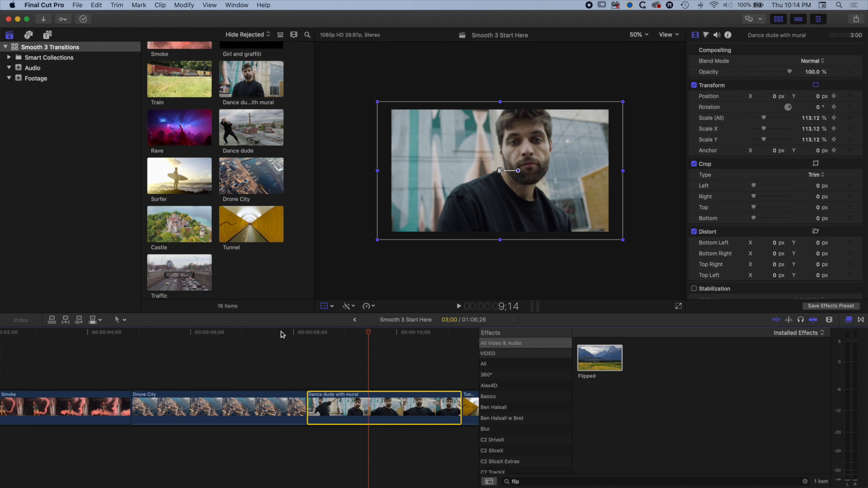
left_click(281, 333)
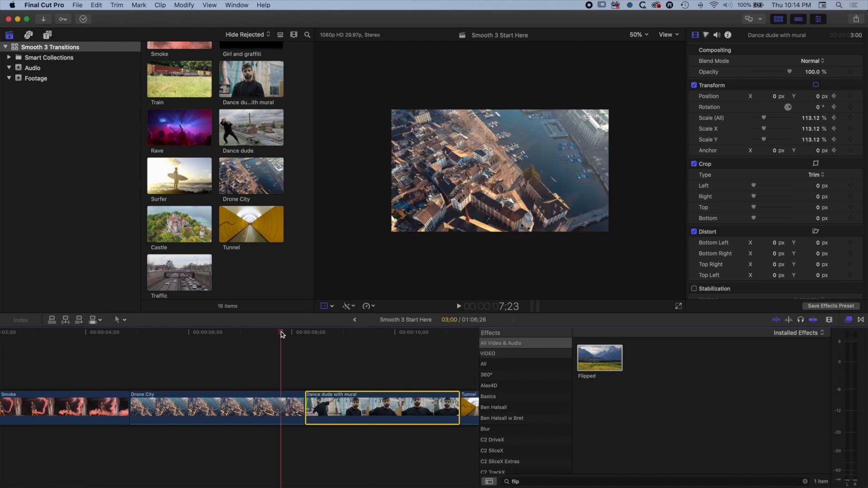
key("space")
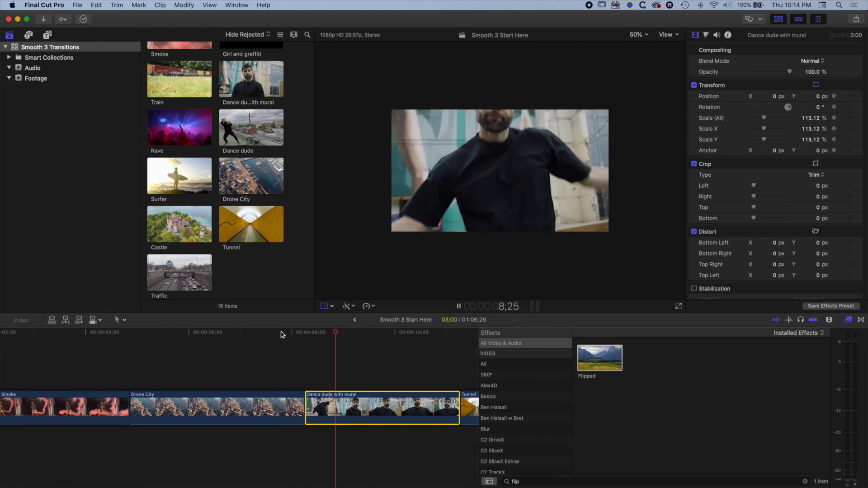
key("space")
left_click(281, 333)
key("space")
key("space")
scroll(171, 360, "left", 5)
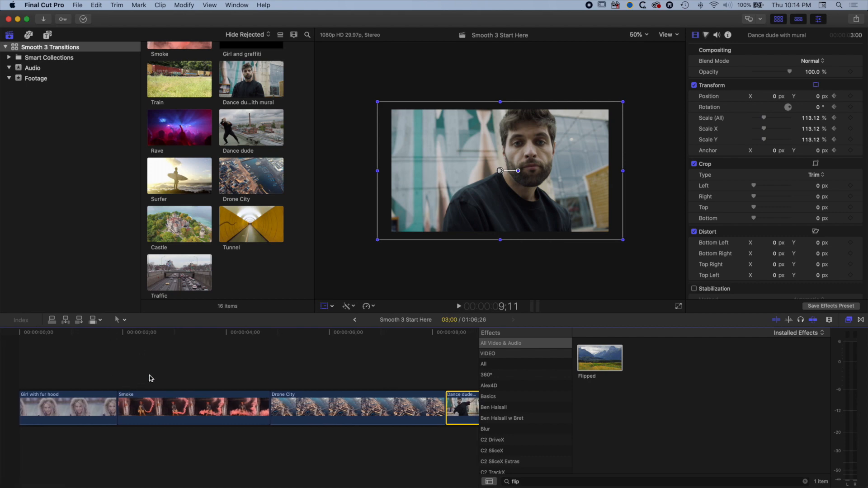
Step: Play back the timeline from the first clip into Dance dude with mural to review the keyframed transitions
key("super+minus")
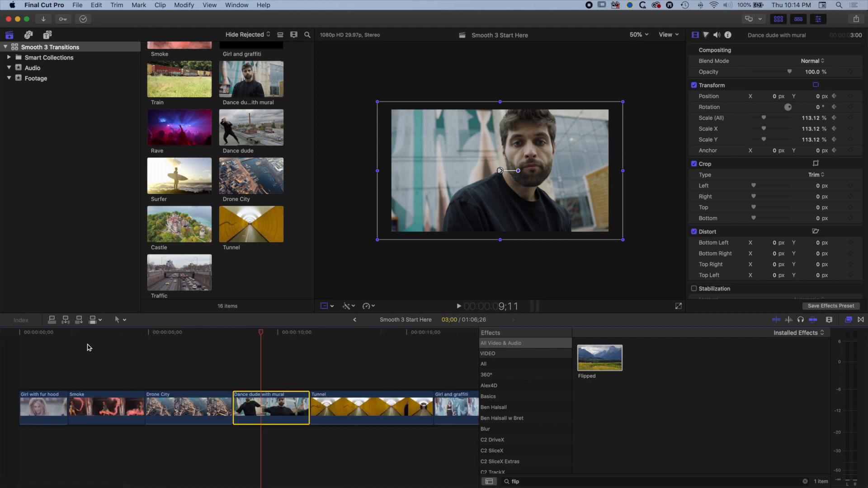
left_click(56, 334)
key("space")
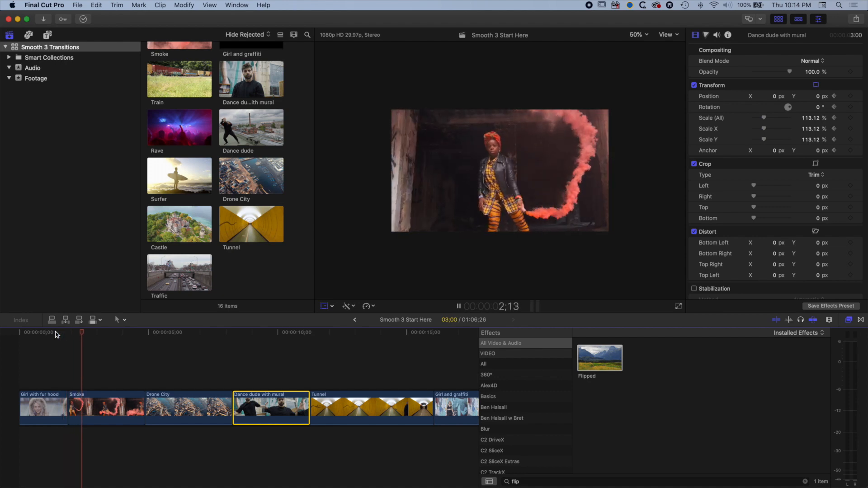
key("space")
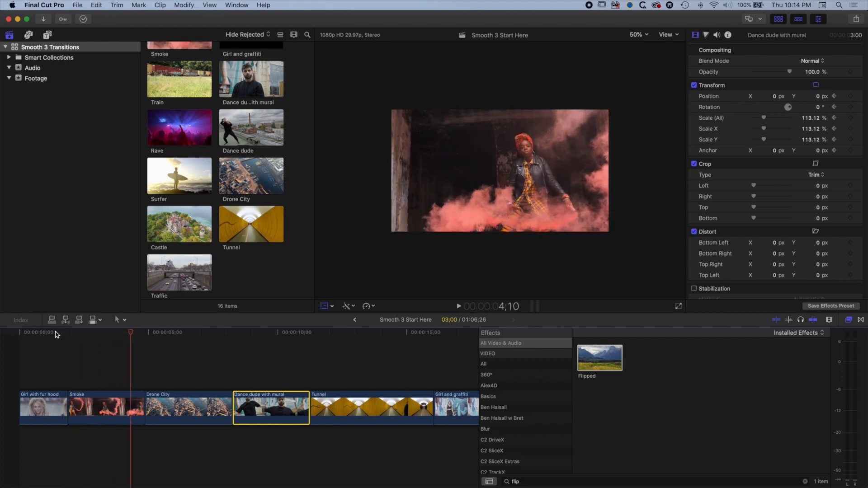
key("space")
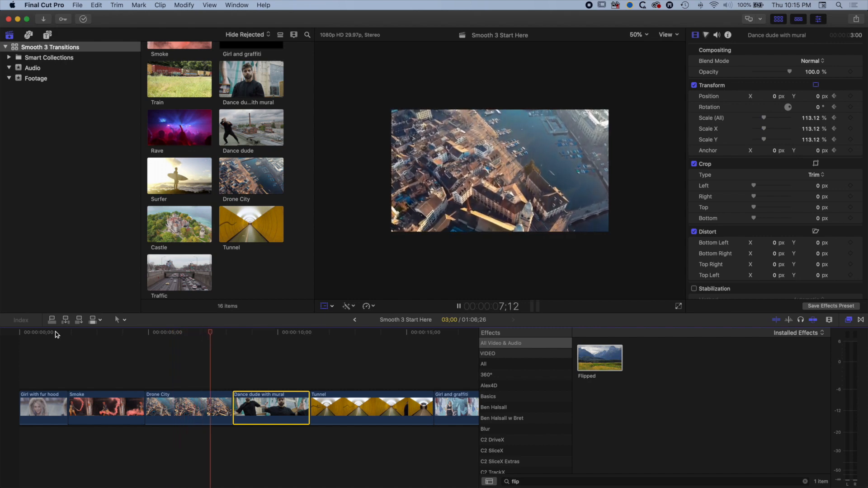
key("space")
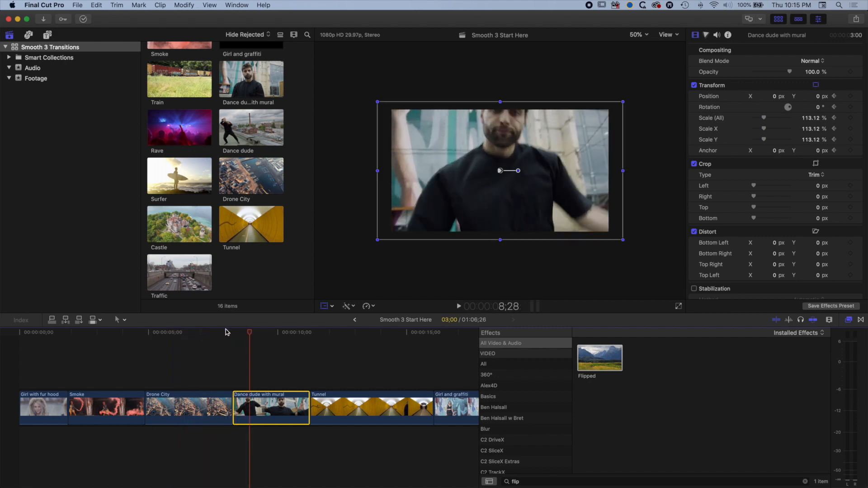
mouse_move(252, 333)
left_mouse_down()
mouse_move(265, 334)
mouse_move(249, 334)
left_mouse_up()
Step: Park the playhead at the cut between Tunnel and Girl and graffiti and open the Cineflare Smooth title category
scroll(253, 351, "right", 10)
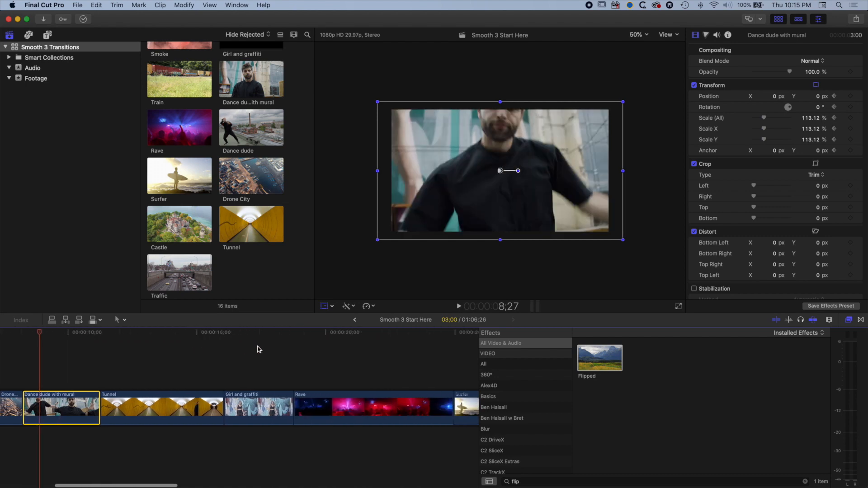
mouse_move(164, 337)
left_mouse_down()
mouse_move(175, 336)
mouse_move(140, 336)
mouse_move(174, 337)
left_mouse_up()
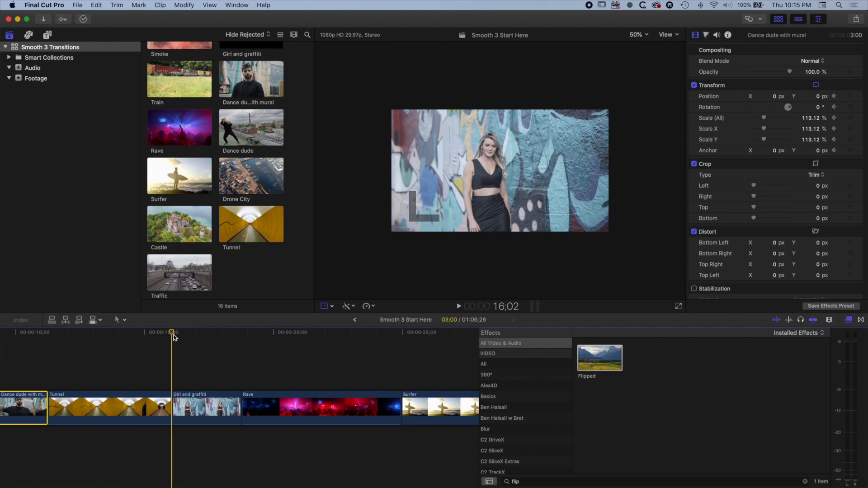
left_click(48, 35)
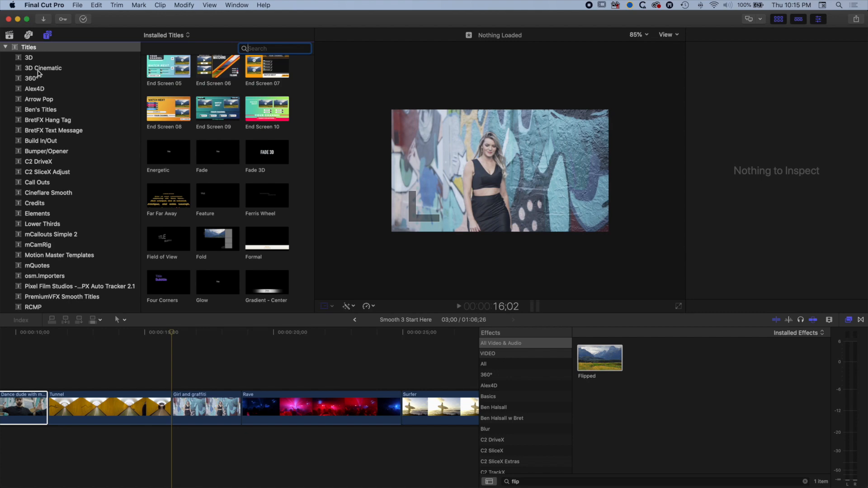
left_click(48, 194)
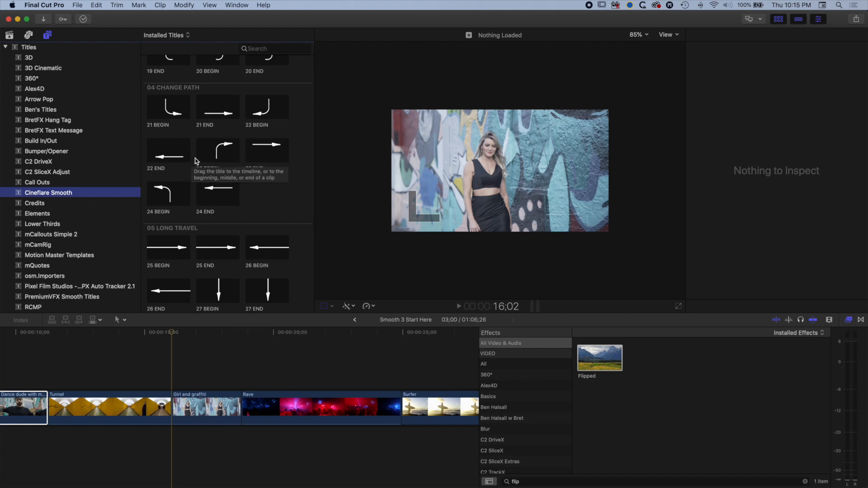
scroll(194, 159, "up", 5)
scroll(195, 159, "up", 10)
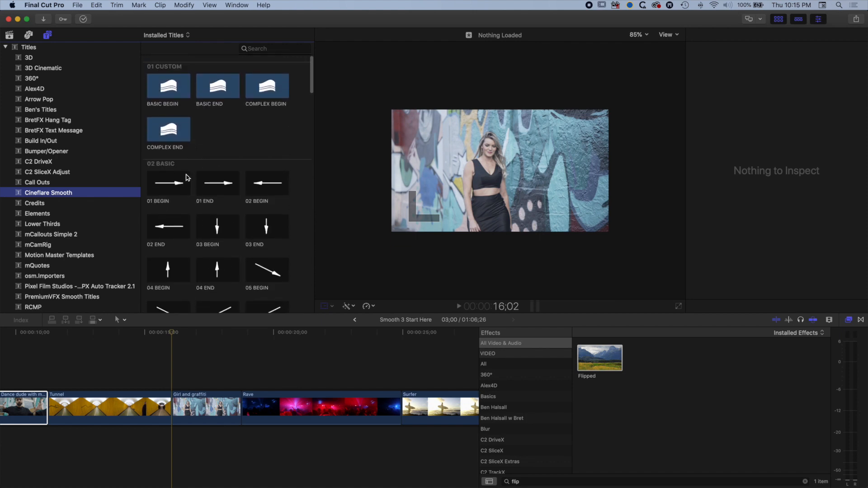
Step: Place the 01 BEGIN title over the end of Tunnel and the 01 END title over the start of Girl and graffiti
left_click(169, 185)
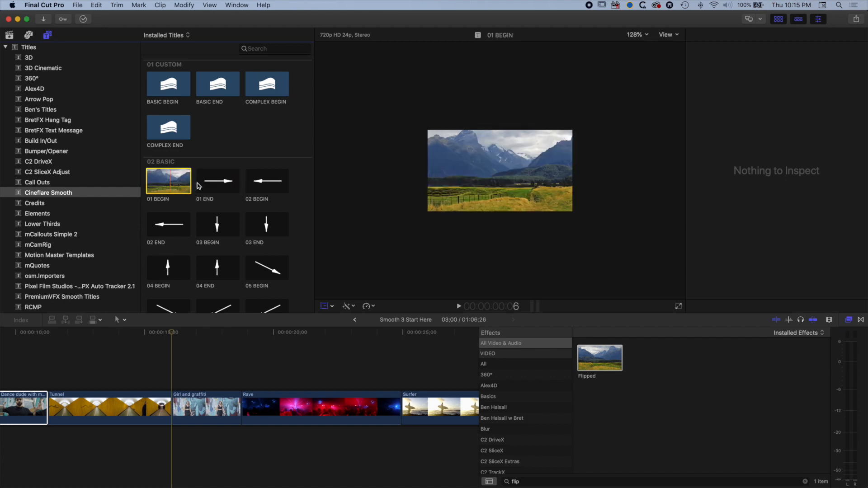
left_click_drag(179, 185, 164, 381)
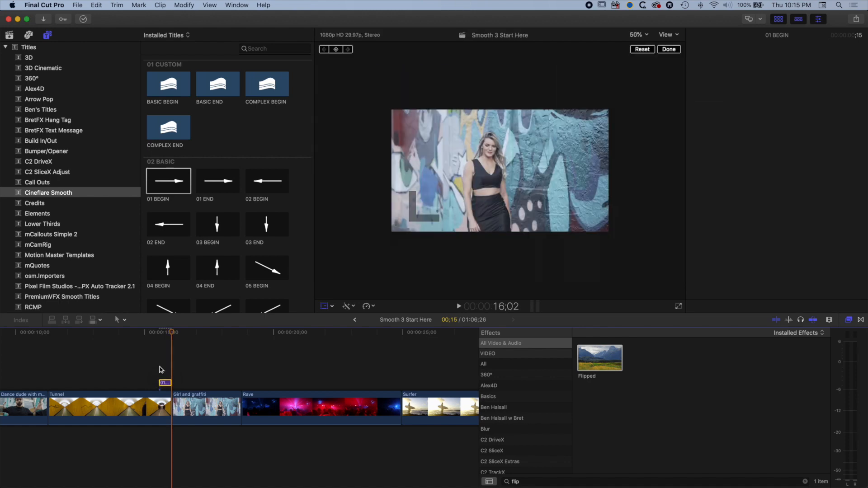
left_click_drag(222, 185, 173, 383)
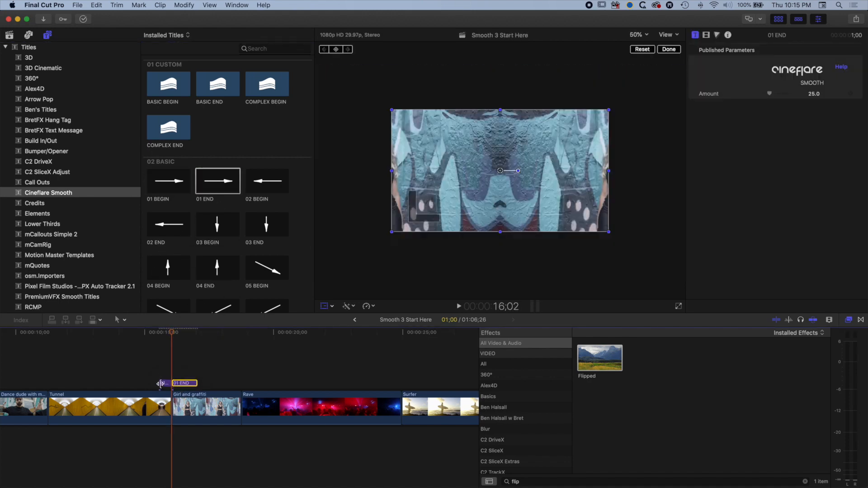
Step: Play back the cut from Tunnel to Girl and graffiti to review the title-based slide transition
left_click(150, 334)
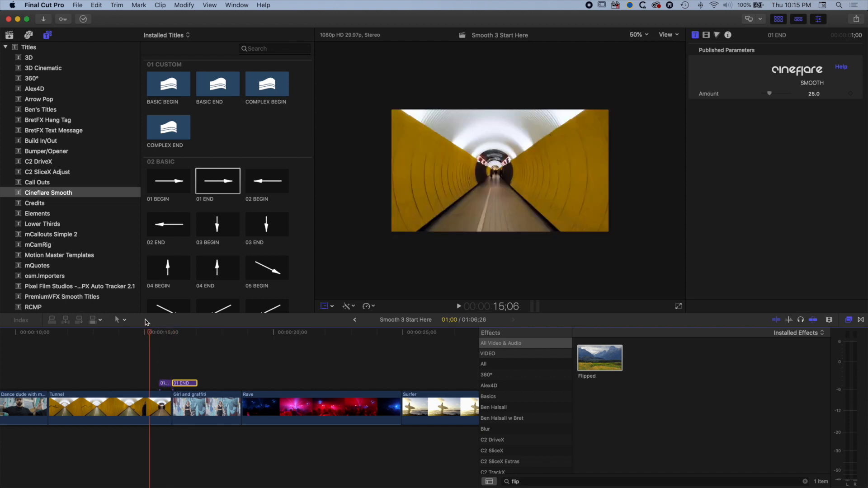
key("space")
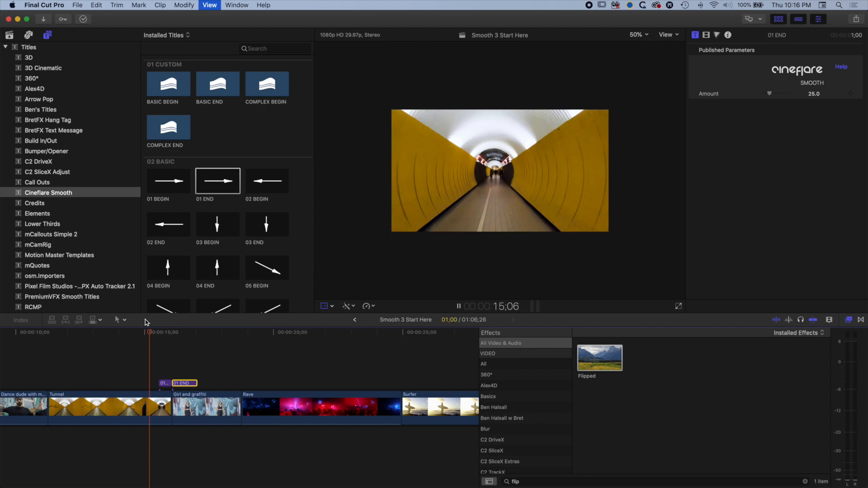
key("space")
left_click(151, 334)
key("space")
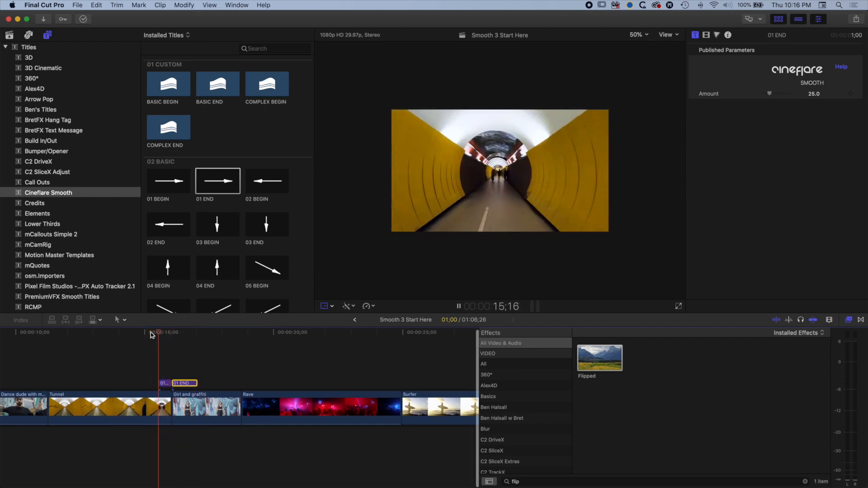
key("space")
Step: Copy the 01 BEGIN and 01 END titles to the cut between Girl and graffiti and Rave, aligned to that cut
left_click_drag(157, 370, 192, 385)
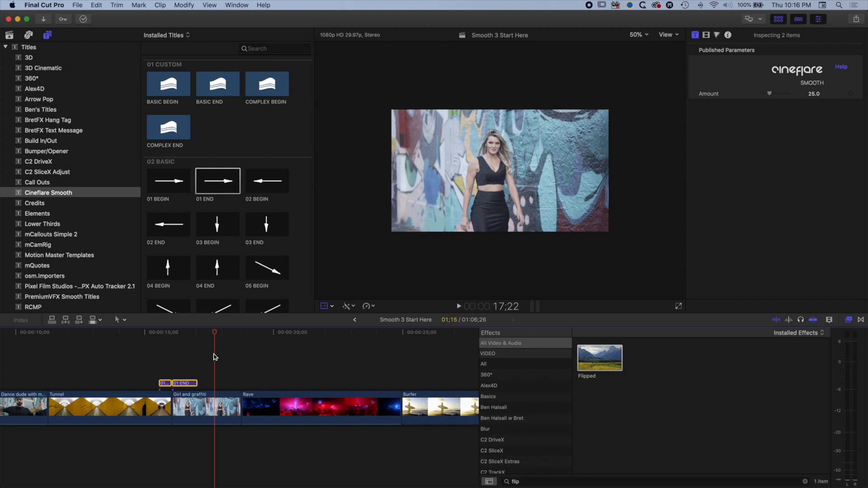
left_click(227, 334)
key("super+v")
mouse_move(227, 373)
left_mouse_down()
mouse_move(262, 389)
mouse_move(238, 386)
left_mouse_up()
left_click(264, 361)
Step: Play back both slide transitions around the Girl and graffiti clip
left_click(225, 354)
key("space")
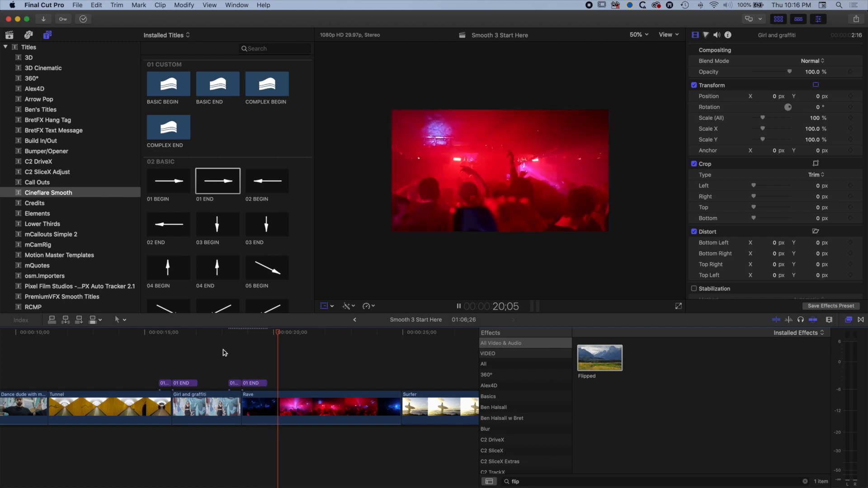
key("space")
left_click(153, 337)
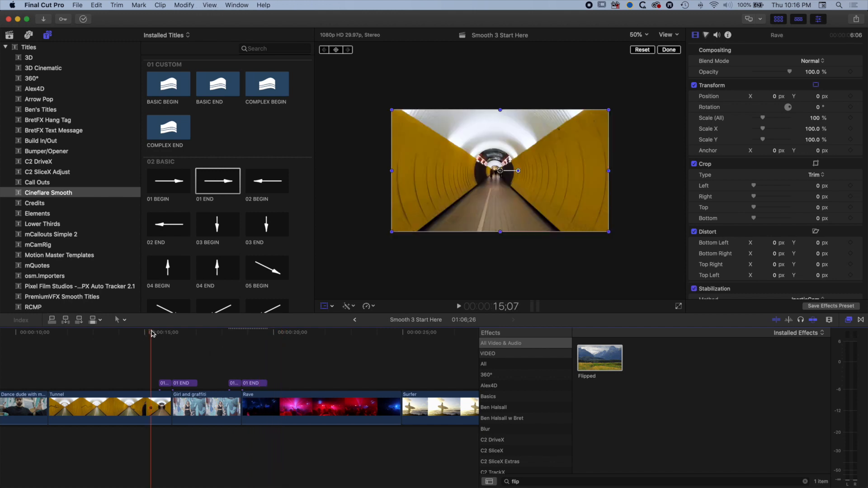
key("space")
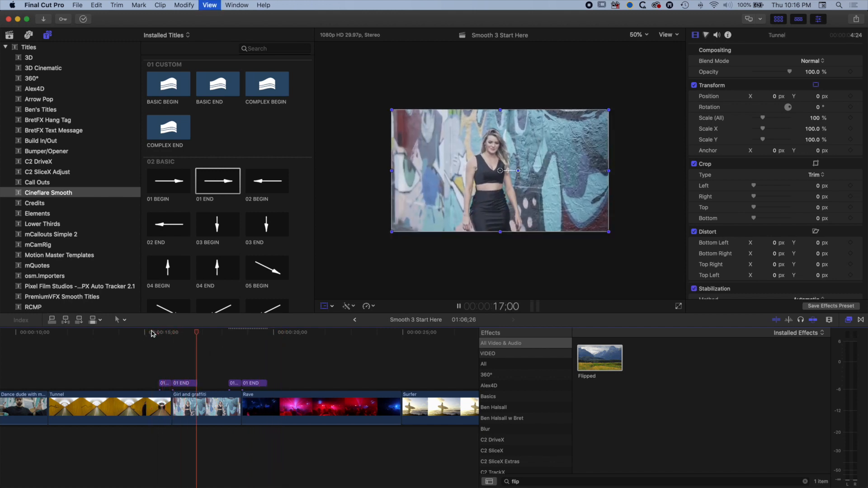
key("space")
Step: Replace the 01 BEGIN title over the end of Tunnel with the 09 BEGIN title from the Rotate/Zoom group
left_click(160, 332)
left_click_drag(161, 332, 168, 332)
left_click(163, 384)
key("Delete")
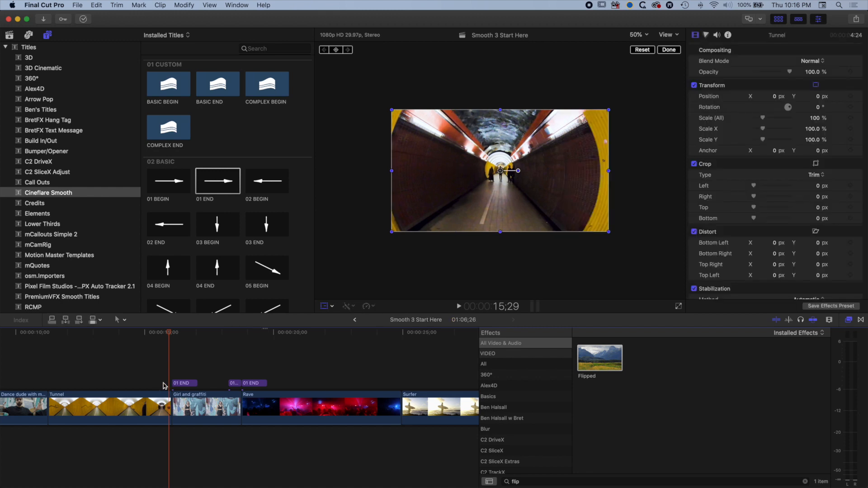
scroll(243, 291, "down", 10)
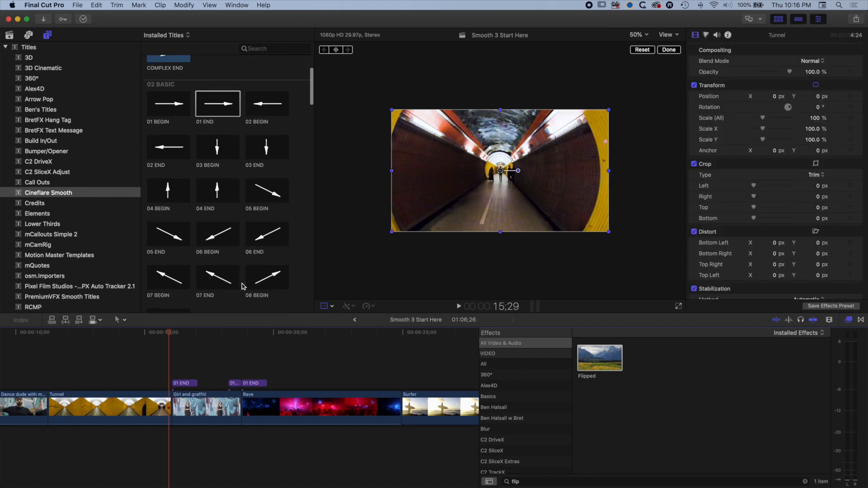
left_click_drag(161, 237, 160, 380)
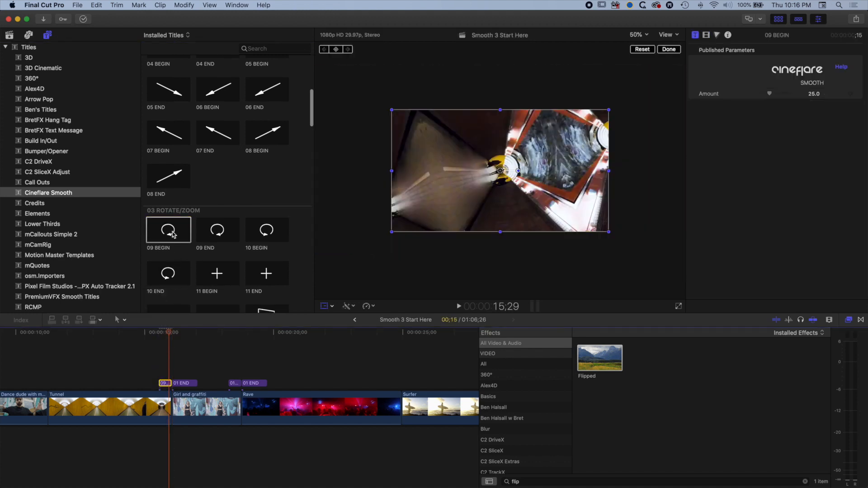
Step: Play back the cut from Tunnel to Girl and graffiti with the 09 BEGIN rotation title
left_click_drag(170, 333, 139, 333)
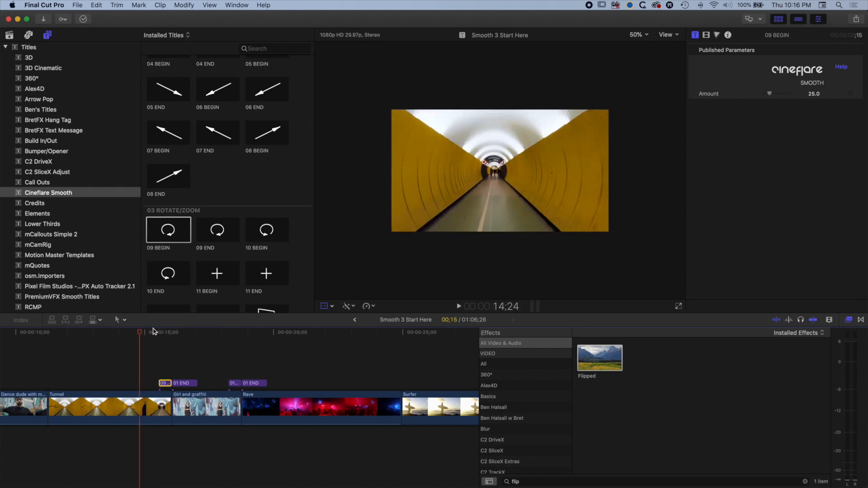
key("space")
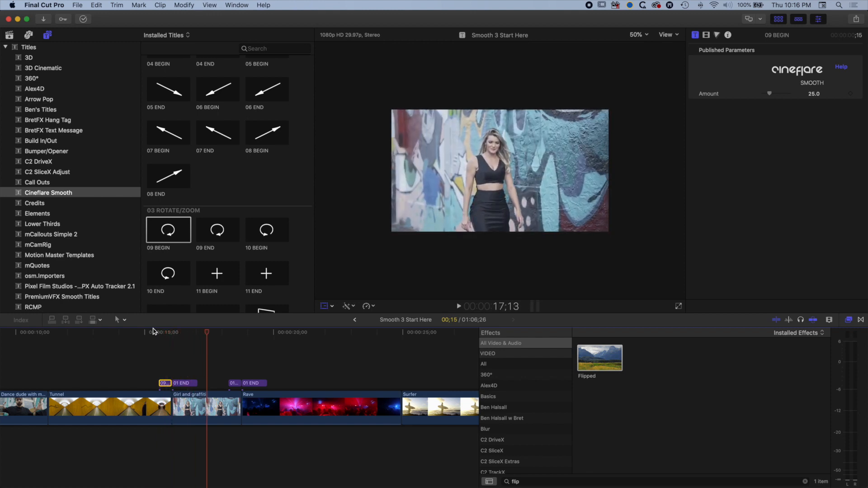
left_click(152, 332)
key("space")
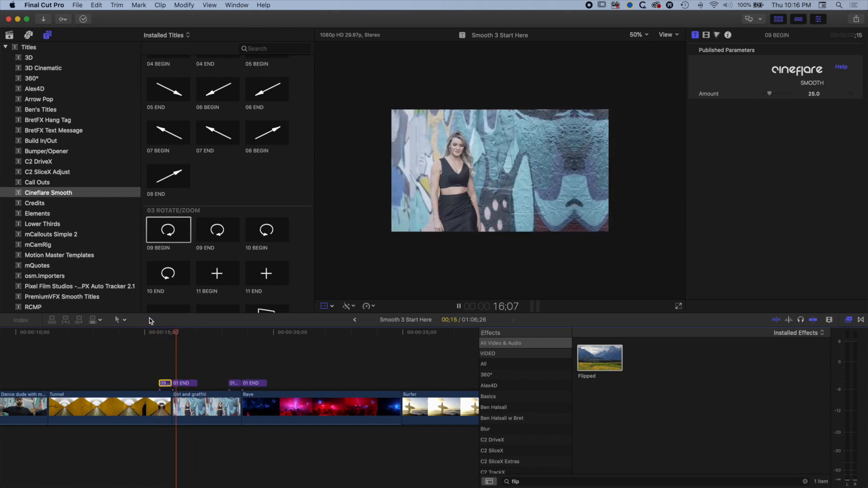
key("space")
Step: Turn off the on-screen Transform controls and raise the 09 BEGIN title's Amount to about 65.84
left_click(162, 334)
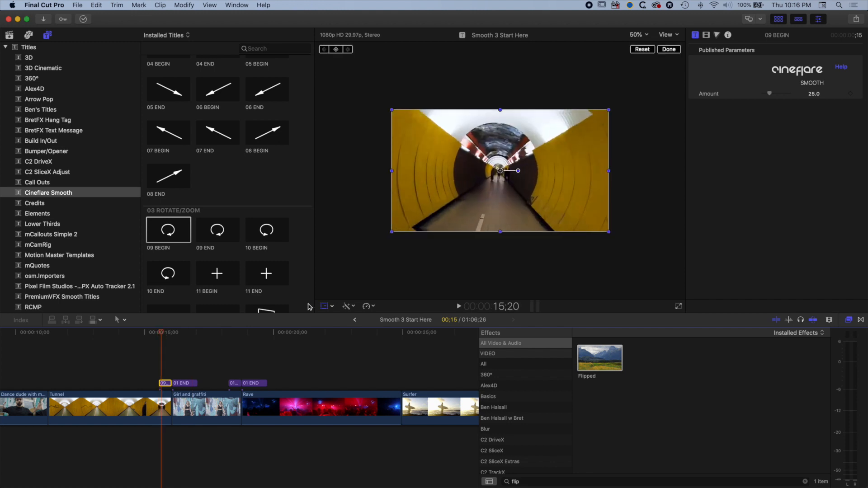
left_click(325, 308)
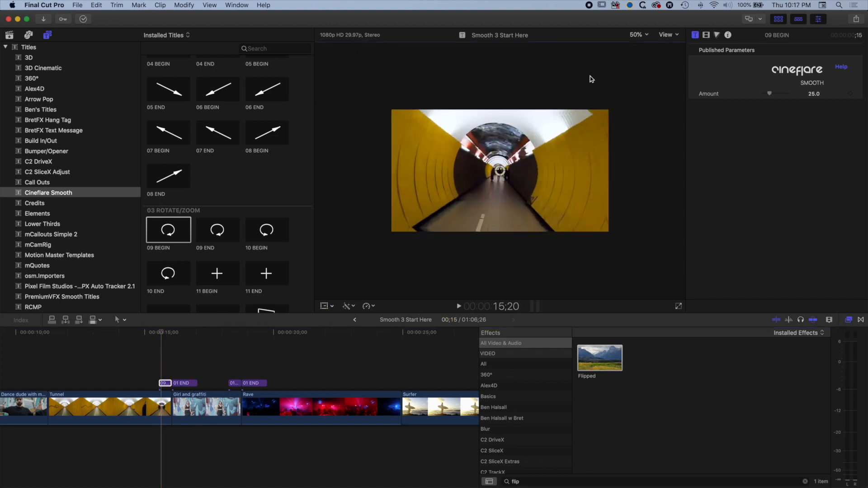
left_click(639, 36)
left_click(641, 69)
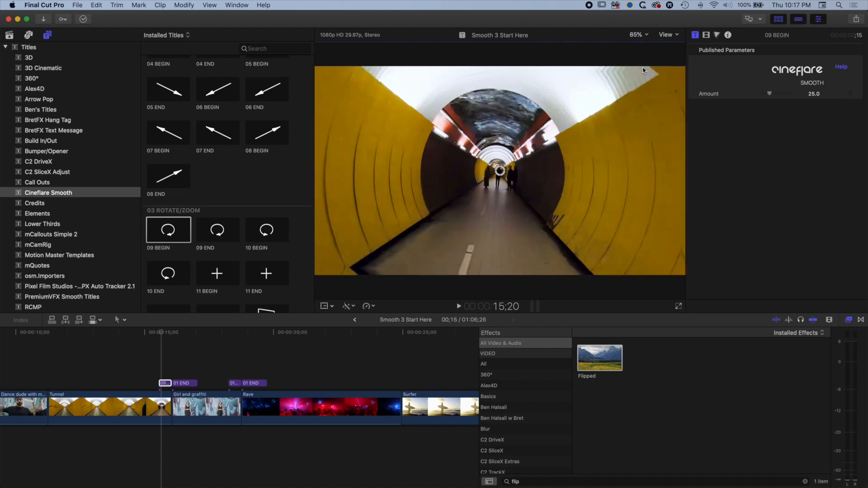
mouse_move(770, 93)
left_mouse_down()
mouse_move(791, 95)
mouse_move(779, 96)
left_mouse_up()
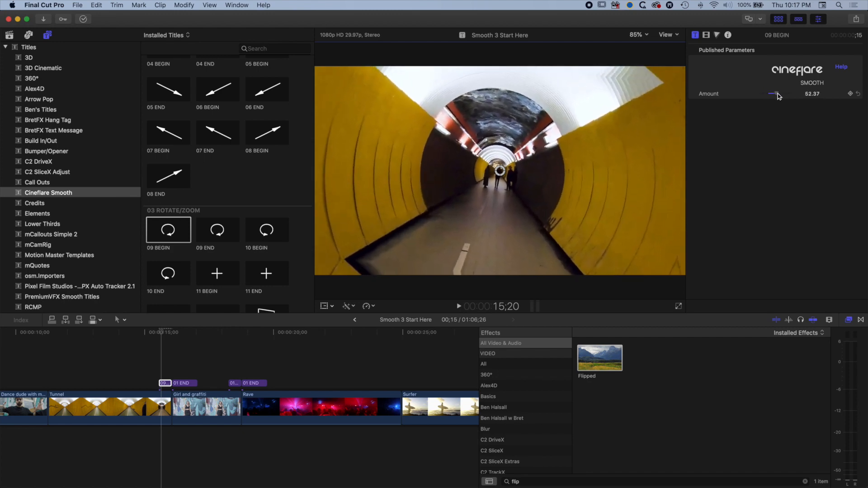
Step: Play back from the end of Tunnel into Rave to review the stronger rotation and the slide transition
left_click(151, 334)
key("space")
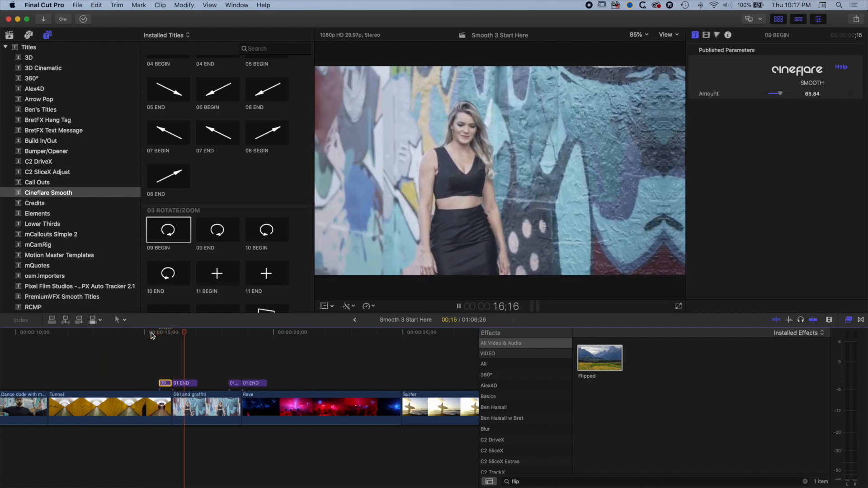
key("space")
scroll(152, 336, "right", 1)
left_click(156, 333)
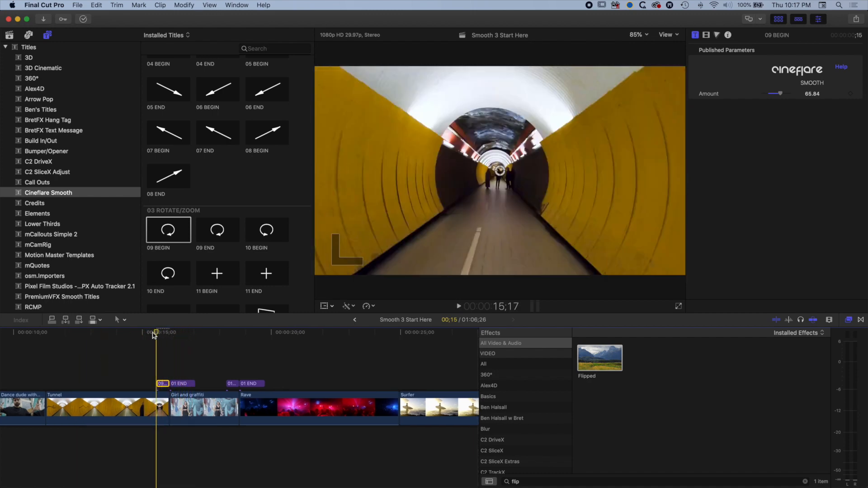
key("space")
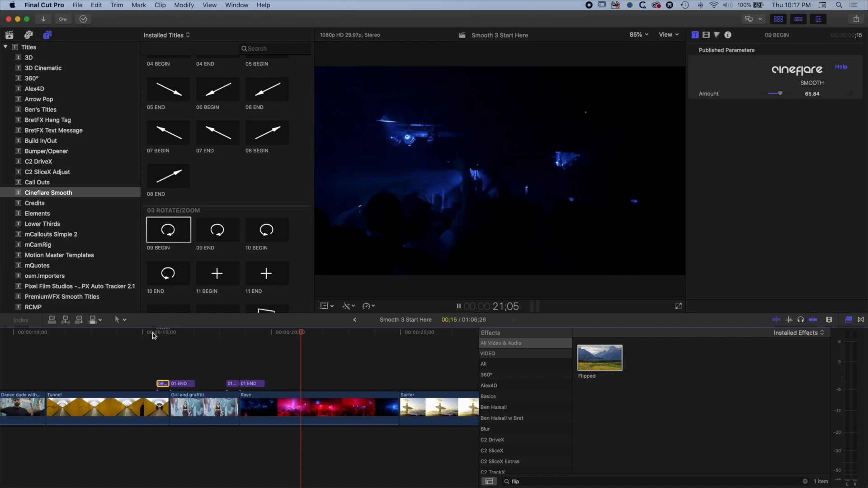
key("space")
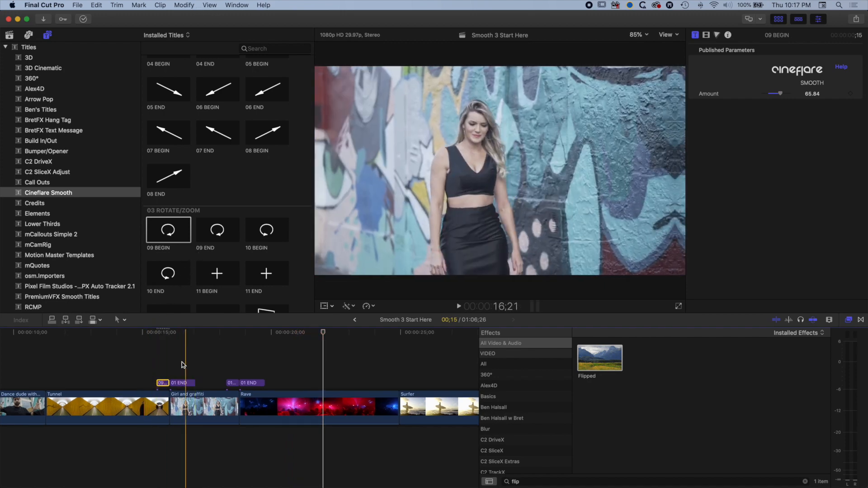
Step: Copy the 09 BEGIN and 01 END titles from the Tunnel cut onto the cut from Rave to Surfer and play it back
scroll(159, 381, "left", 1)
left_click_drag(152, 369, 197, 386)
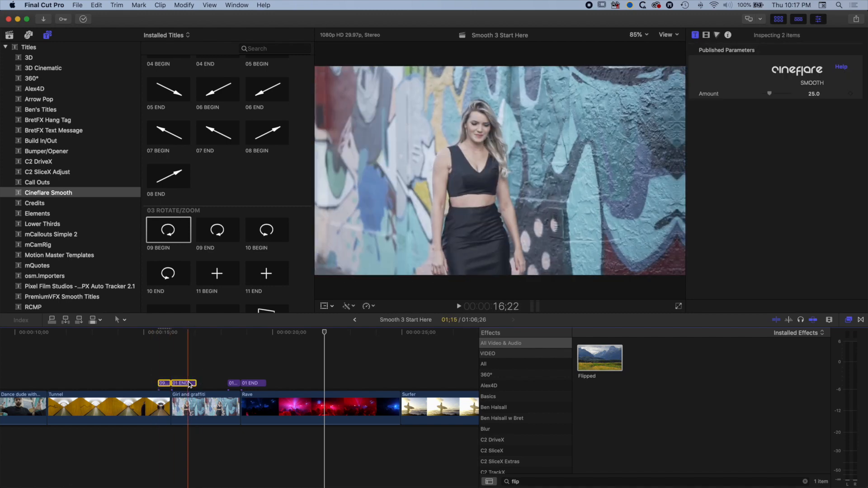
left_click_drag(189, 385, 400, 378)
key("space")
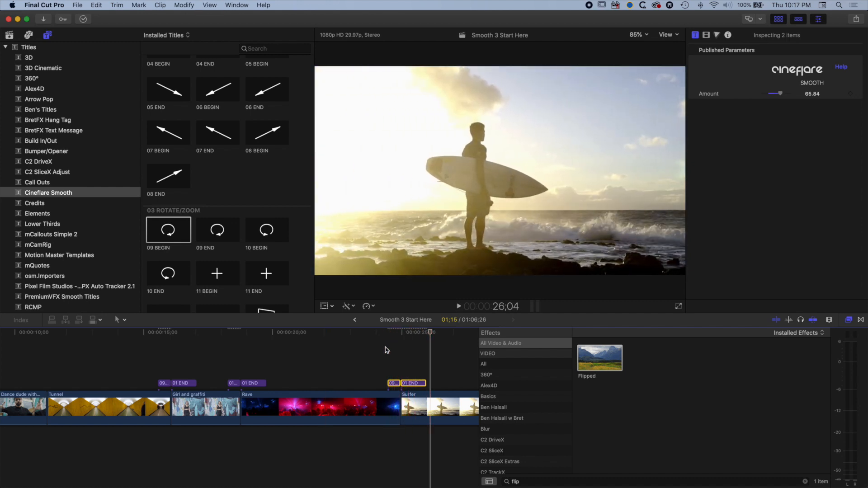
key("space")
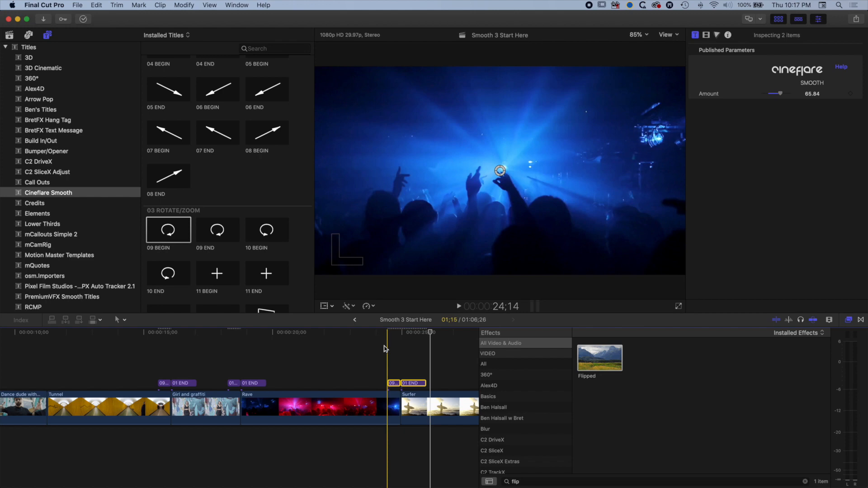
Step: Add the MOTION BLUR 2 title above the 09 BEGIN and 01 END titles at the Tunnel cut and trim it to their combined length
scroll(225, 232, "down", 20)
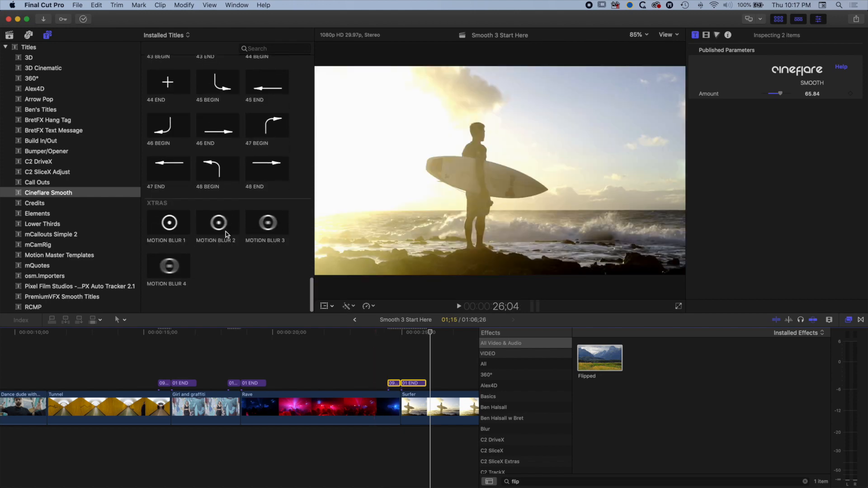
left_click_drag(217, 247, 162, 372)
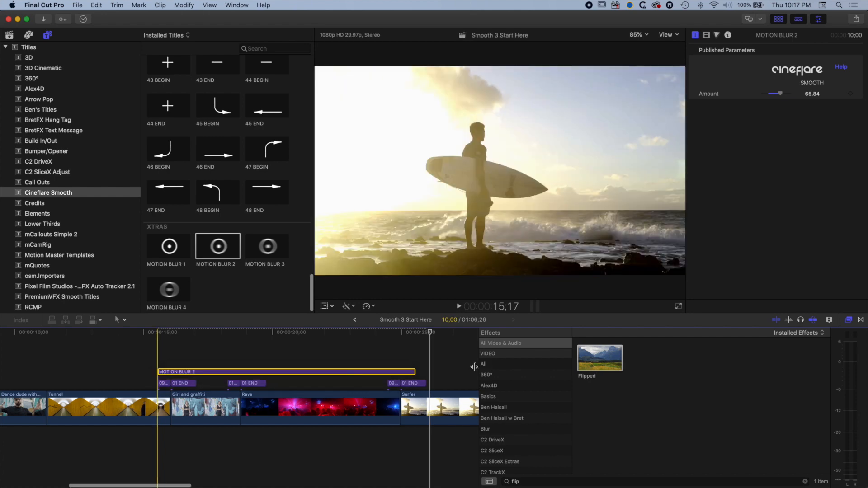
left_click_drag(413, 372, 195, 373)
Step: Read the MOTION BLUR 2 title's instructions and play back the blurred cut from Tunnel to Girl and graffiti
left_click(153, 333)
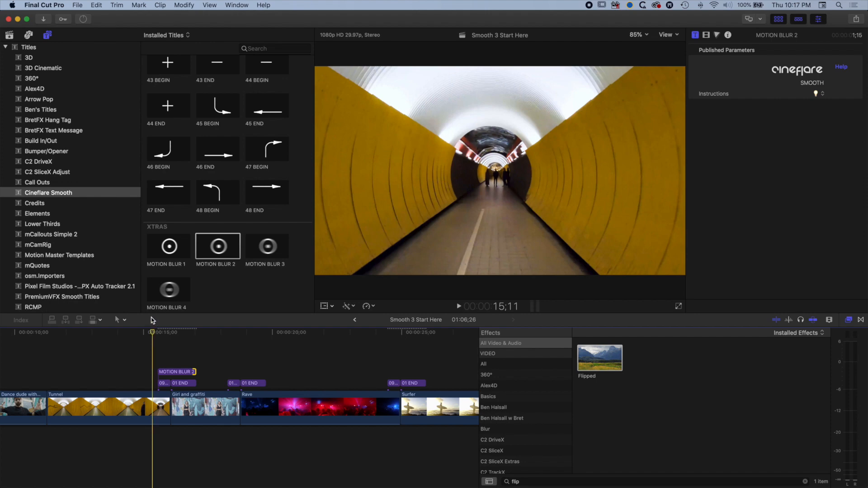
left_click(177, 372)
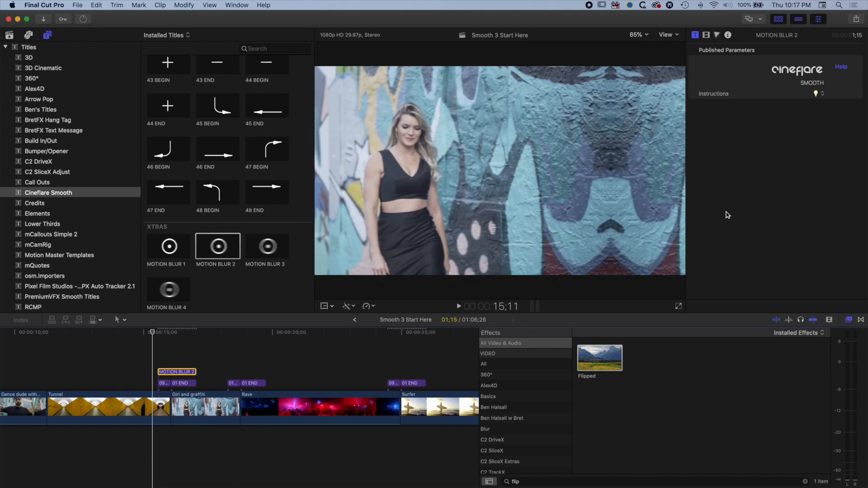
left_click(822, 95)
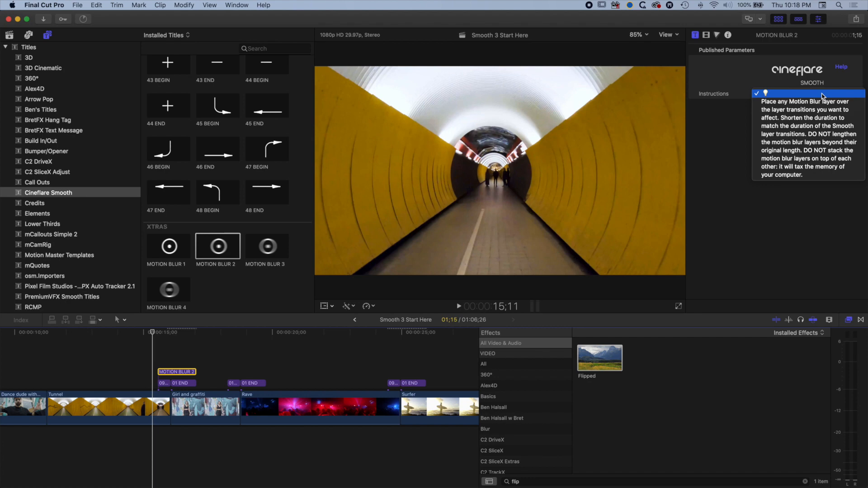
left_click(154, 319)
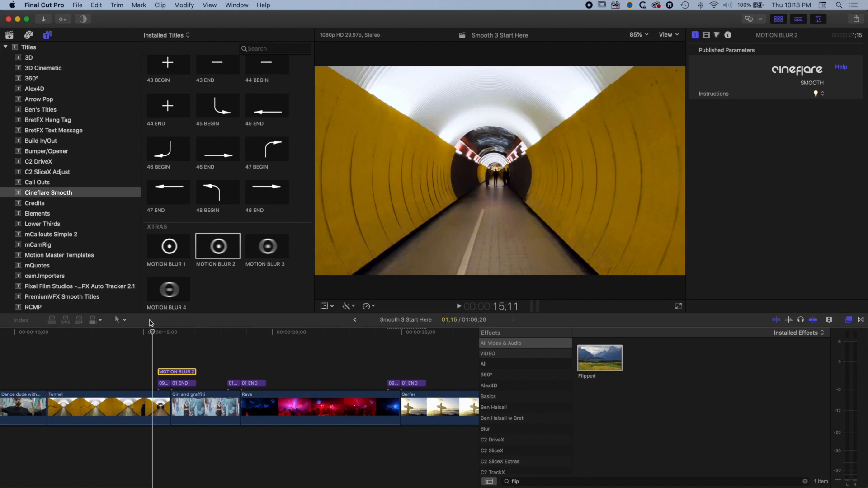
key("space")
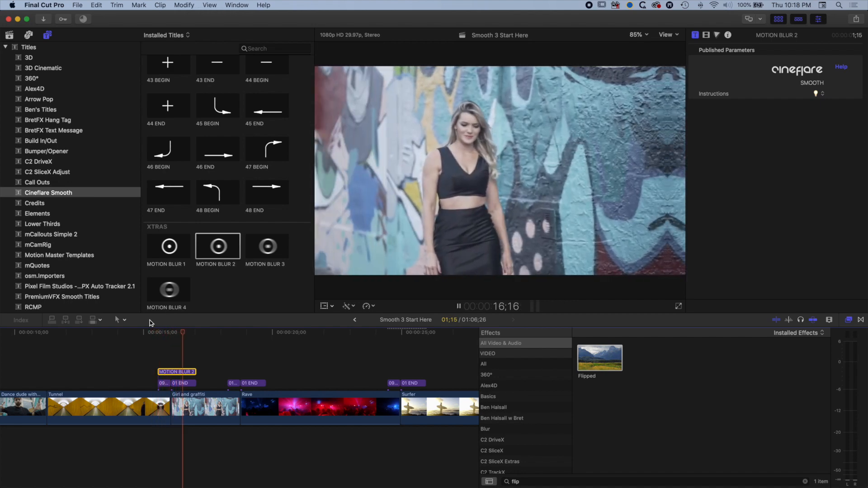
key("space")
Step: Add the MOTION BLUR 4 title above the titles at the cut from Girl and graffiti to Rave and trim it to their length
left_click_drag(169, 290, 228, 373)
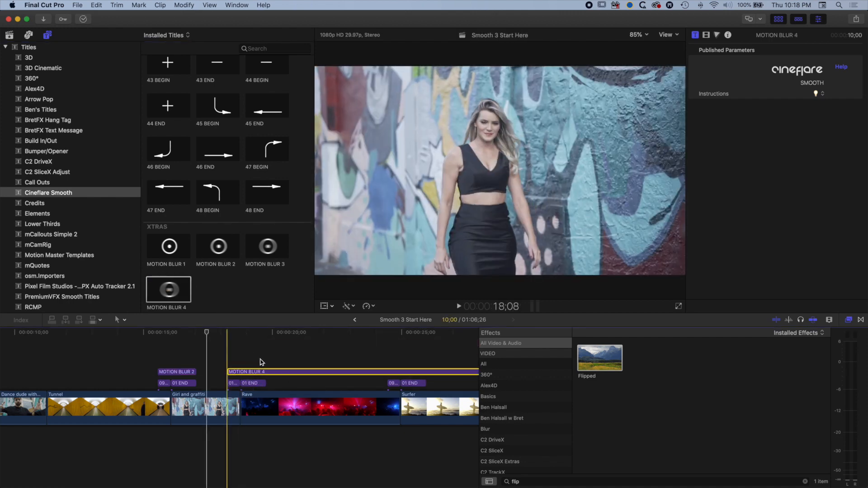
left_click(266, 333)
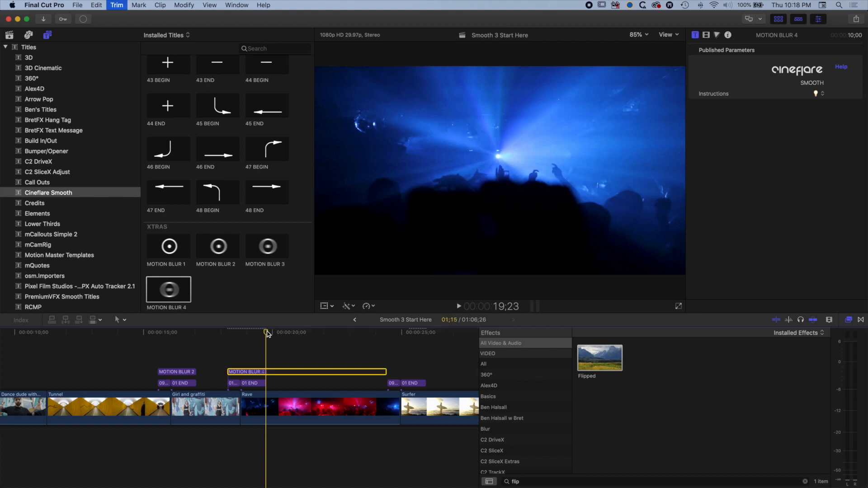
left_click_drag(268, 333, 217, 333)
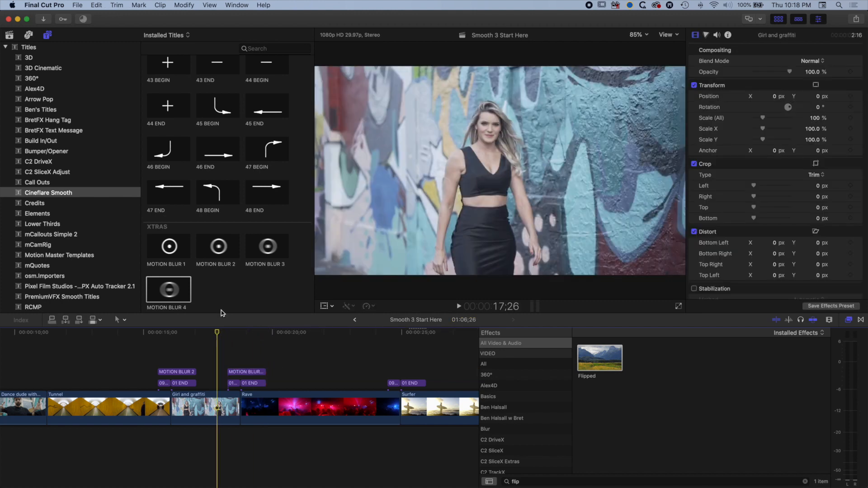
Step: Play back and scrub through the cut from Girl and graffiti to Rave to review the MOTION BLUR 4 effect
key("space")
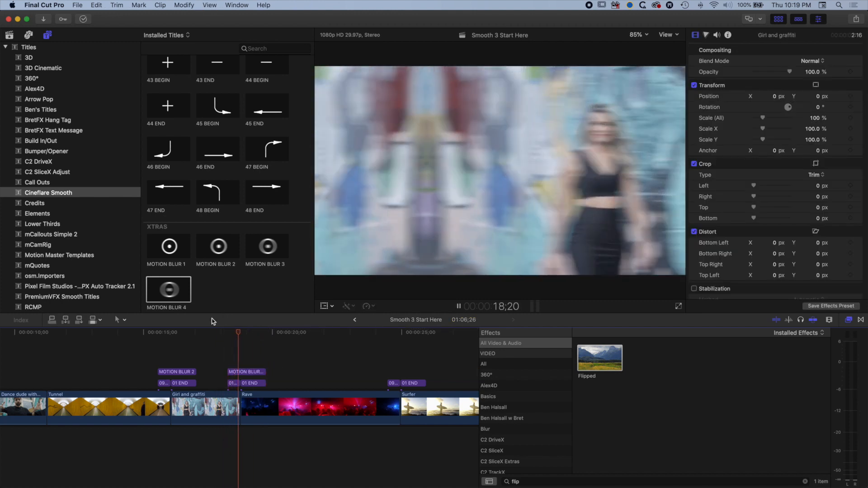
key("space")
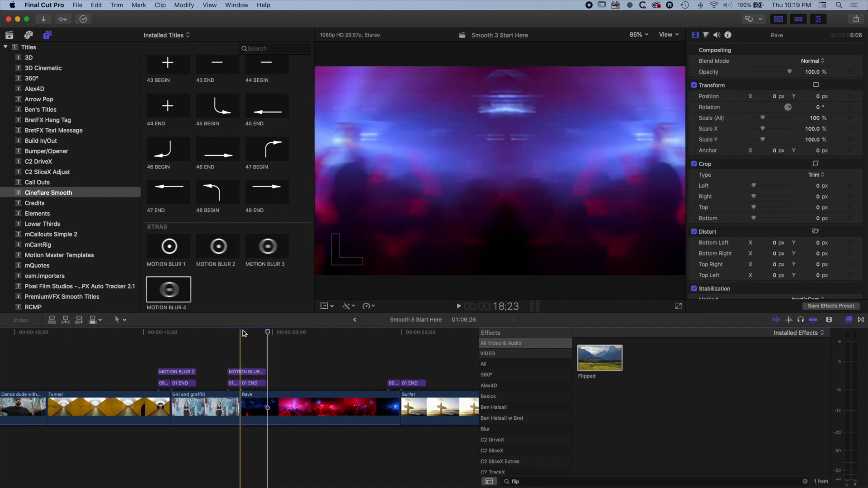
key("space")
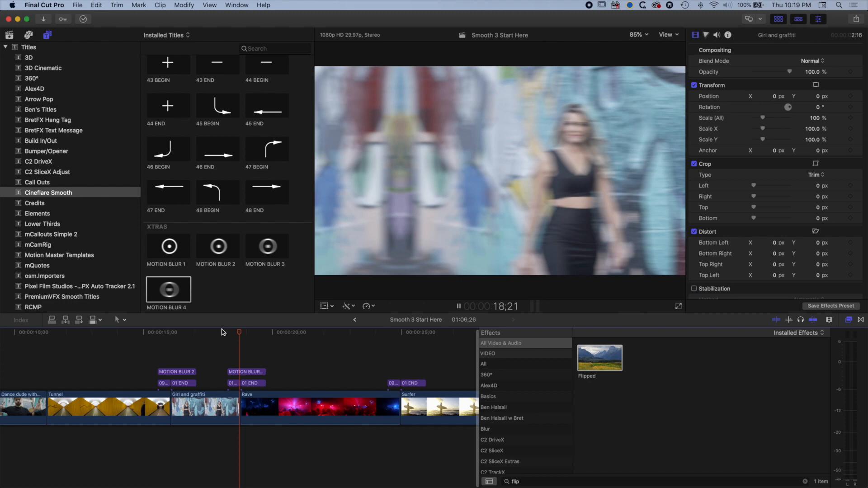
left_click(211, 332)
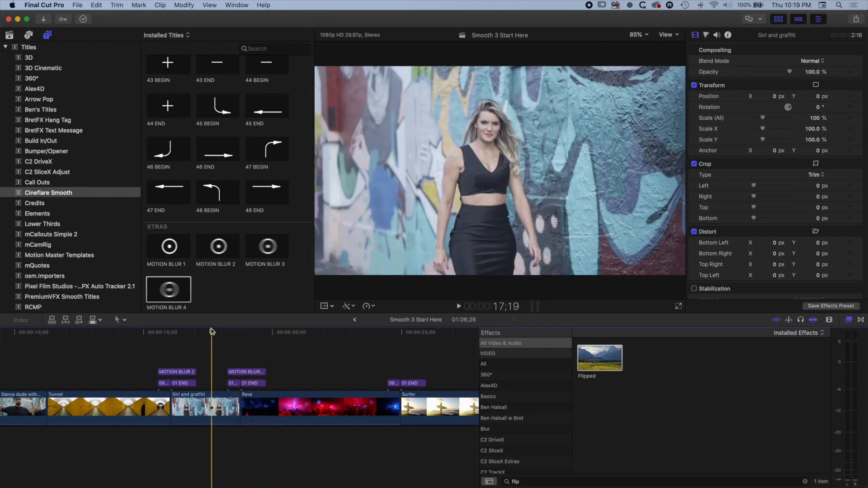
left_click_drag(211, 333, 272, 334)
Step: Disable all eleven connected clips above Traffic, Train and Castle to reveal the primary storyline beneath
scroll(273, 334, "right", 10)
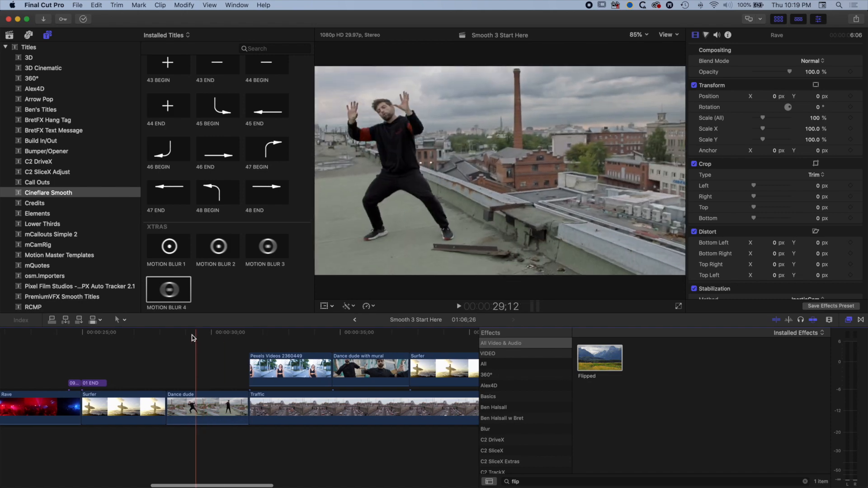
left_click_drag(166, 334, 222, 335)
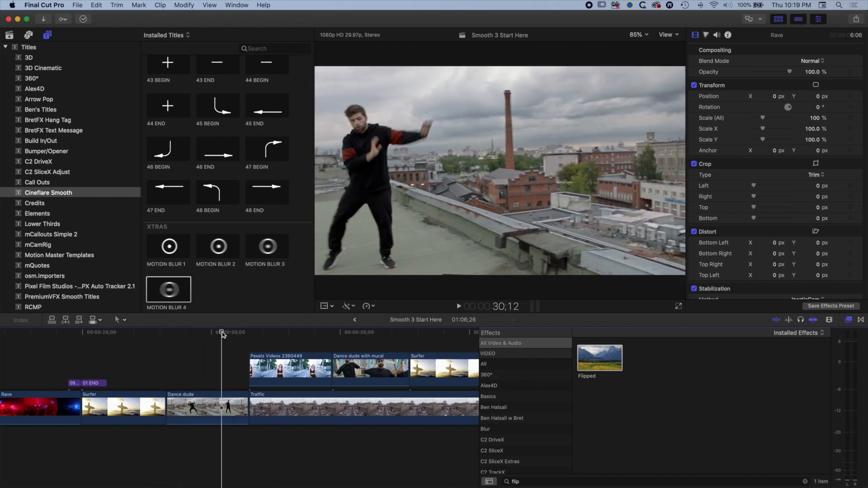
scroll(288, 343, "right", 10)
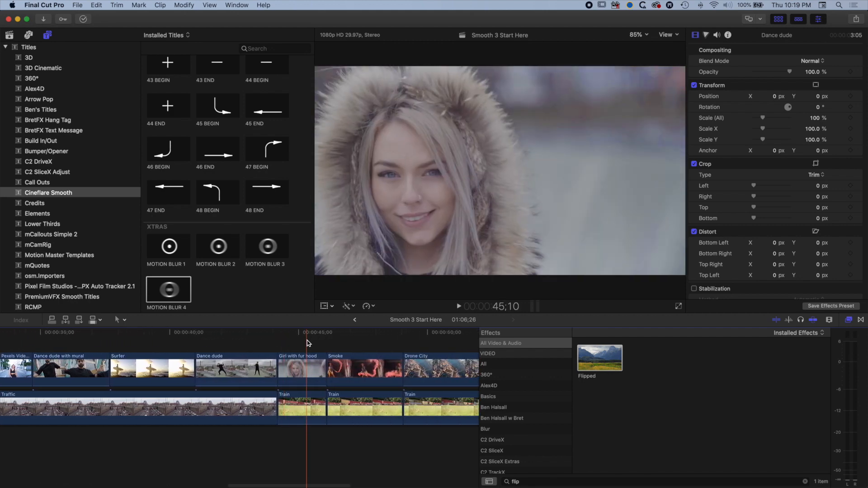
key("shift+z")
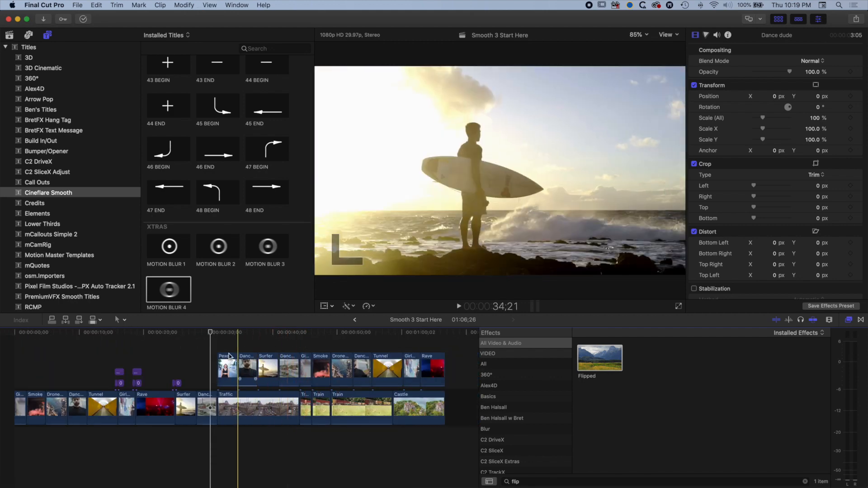
left_click_drag(216, 345, 370, 374)
scroll(290, 367, "left", 2)
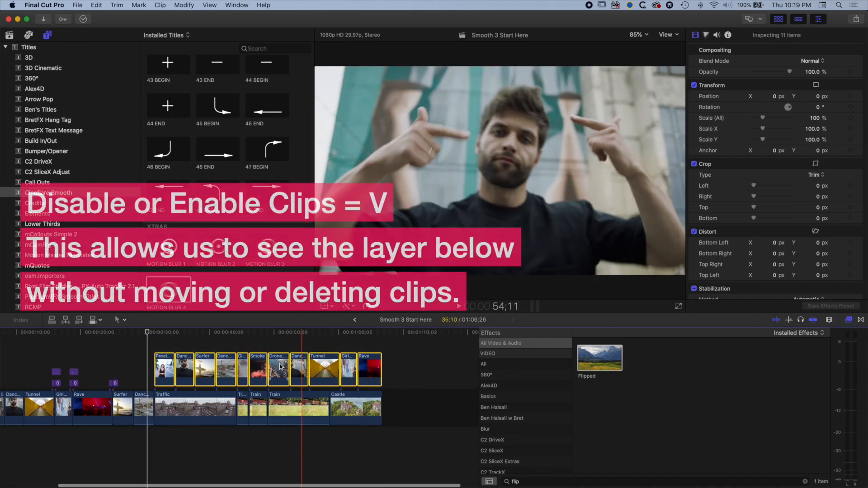
key("v")
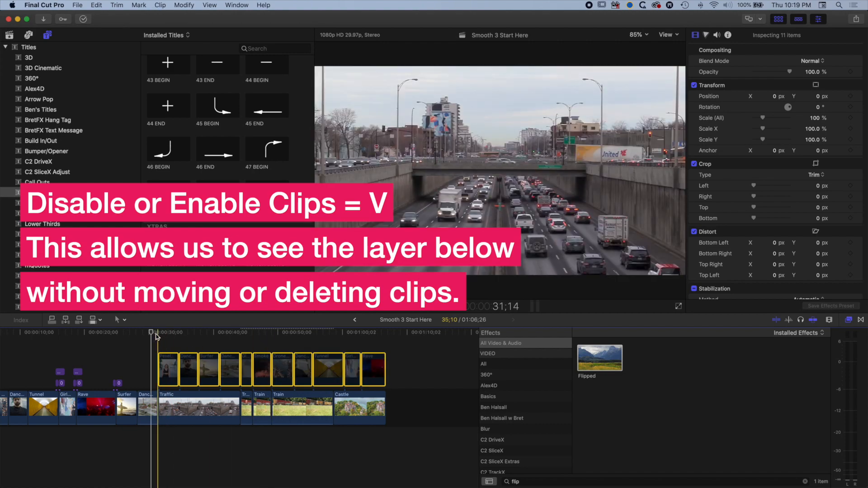
Step: Add a Color Board exposure correction to the Traffic clip with shadows at -79% and highlights at 94%
left_click(192, 408)
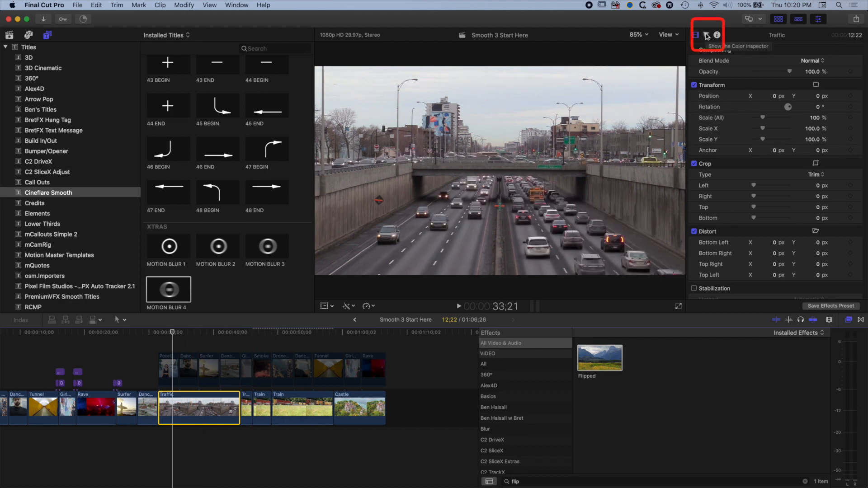
left_click(708, 36)
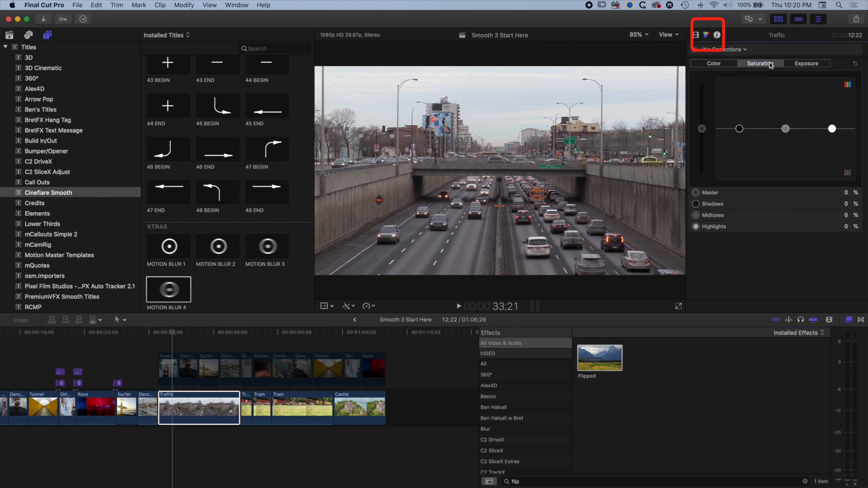
left_click(804, 65)
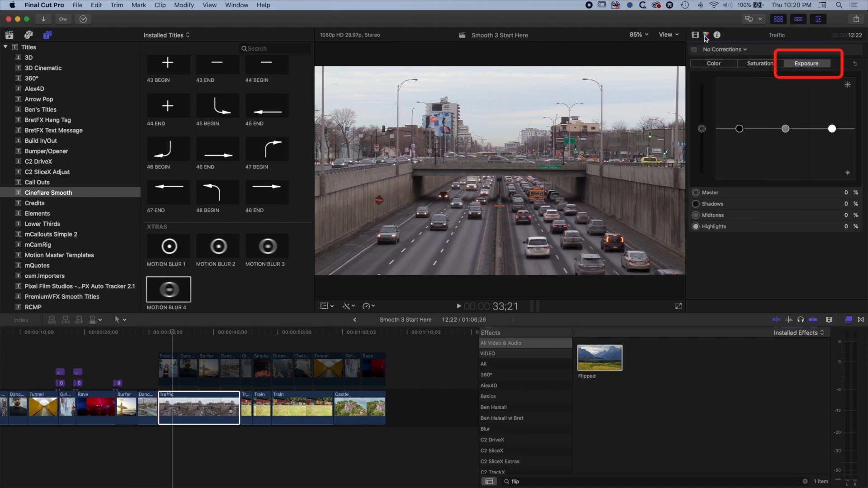
left_click(741, 130)
left_click_drag(740, 135, 739, 169)
left_click_drag(833, 130, 832, 81)
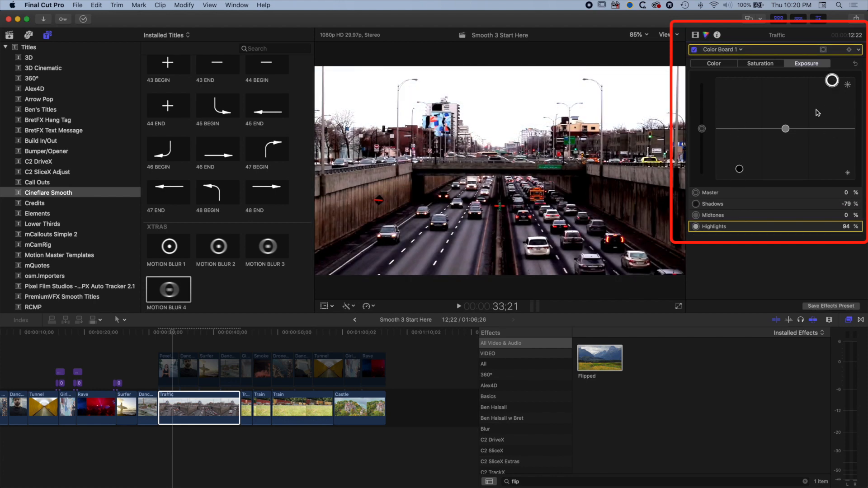
Step: Darken the Traffic clip's exposure with master at -16%, shadows at -86% and midtones at -69%
left_click_drag(786, 129, 788, 177)
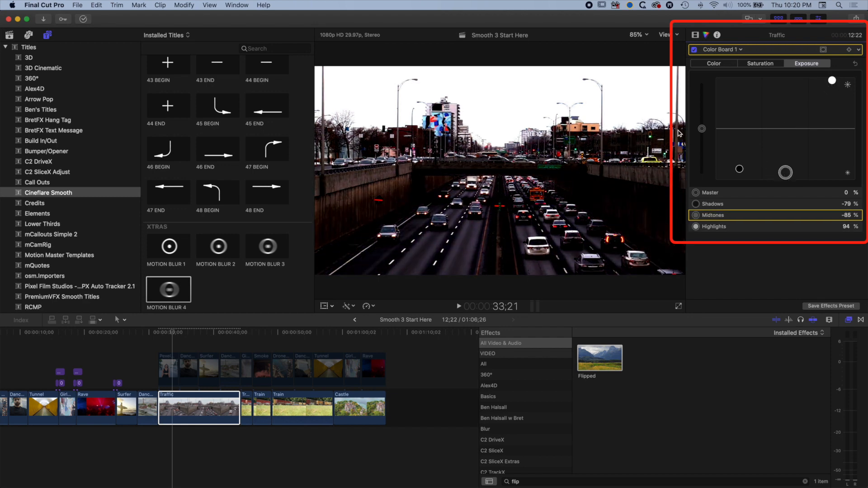
mouse_move(704, 131)
left_mouse_down()
mouse_move(704, 112)
mouse_move(703, 147)
mouse_move(704, 138)
left_mouse_up()
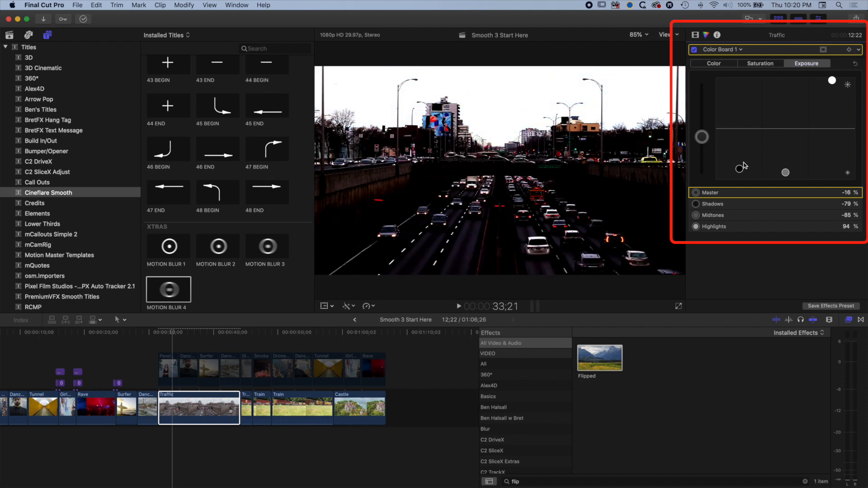
left_click_drag(739, 169, 787, 165)
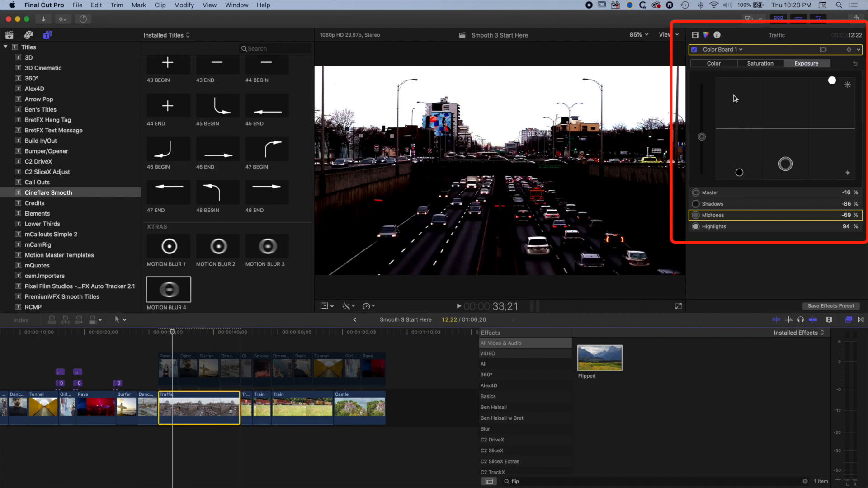
Step: Set the Traffic clip's master saturation to -100% and fine-tune its exposure to midtones -84% and highlights 93%
left_click(761, 63)
left_click_drag(701, 131, 703, 189)
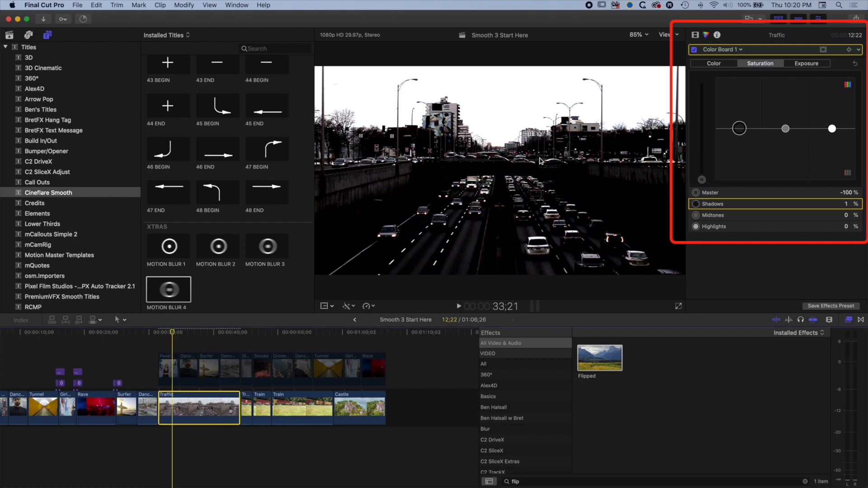
left_click(805, 64)
left_click_drag(785, 164, 786, 173)
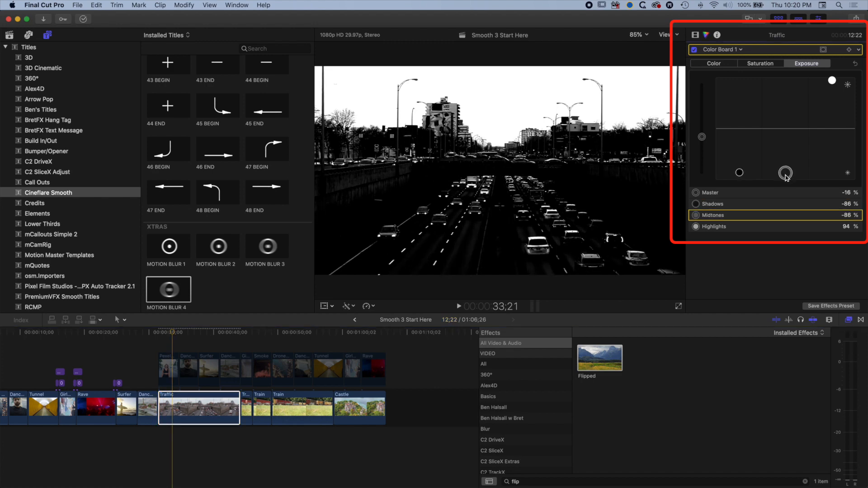
left_click_drag(833, 83, 833, 82)
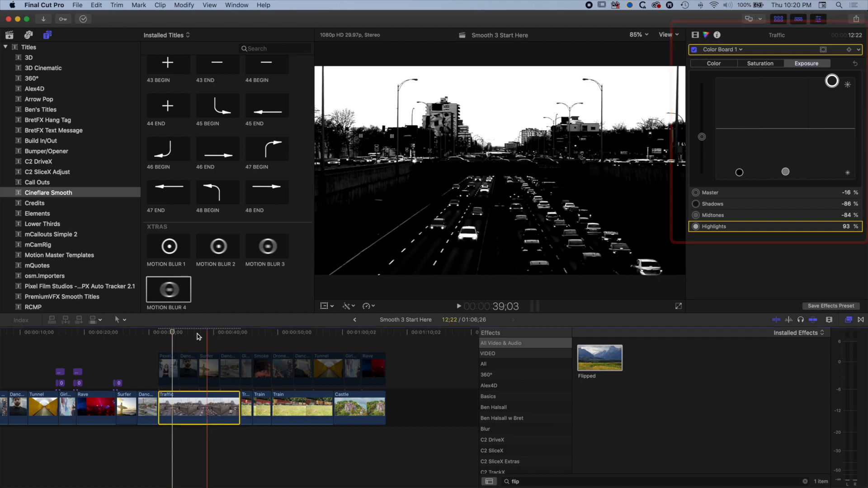
Step: Re-enable the four connected clips above Traffic
left_click_drag(157, 343, 231, 374)
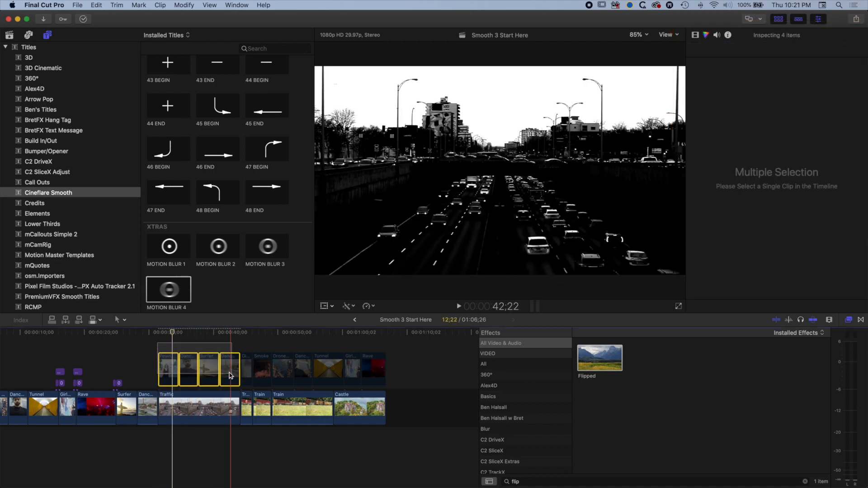
key("v")
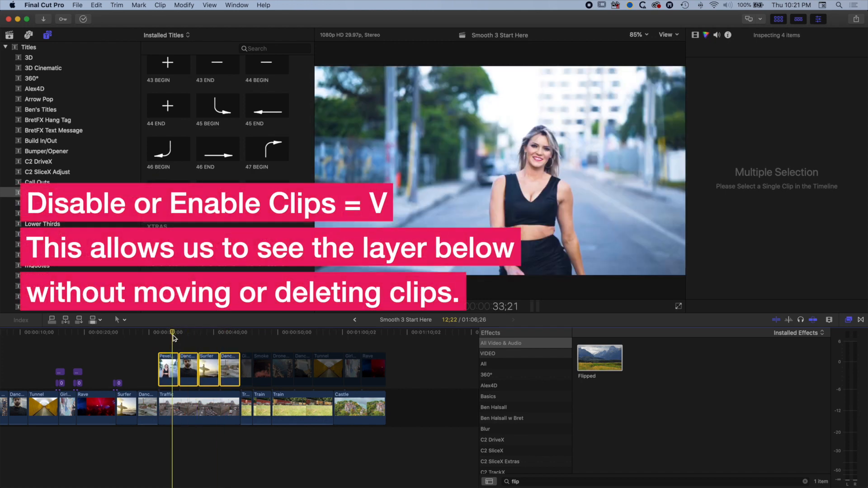
Step: Set the blend mode of the four selected connected clips above Traffic to Lighten
left_click(695, 35)
left_click(811, 61)
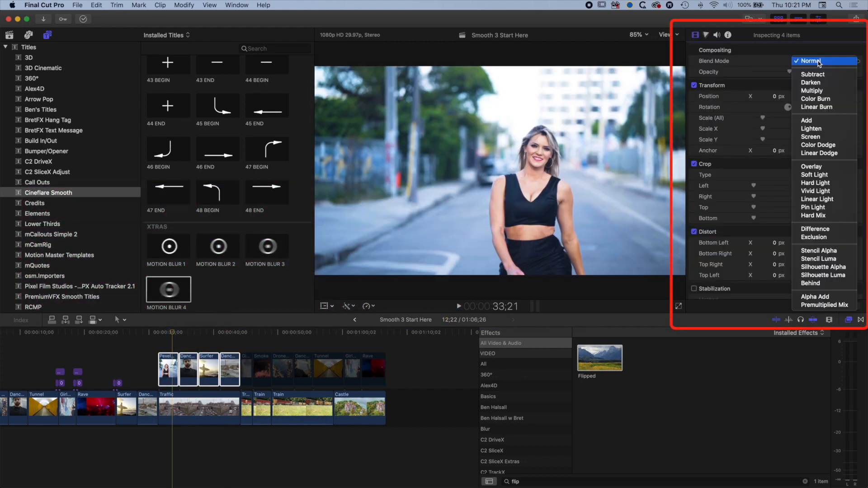
left_click(818, 129)
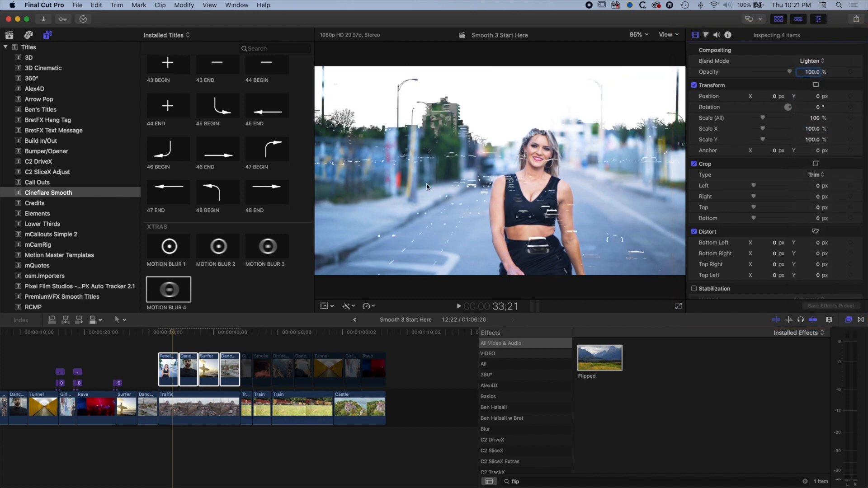
Step: Copy the existing 09 BEGIN and 01 END titles above the cut between the Pexels Videos and Dance dude with mural clips
left_click_drag(173, 333, 162, 332)
key("shift+super+a")
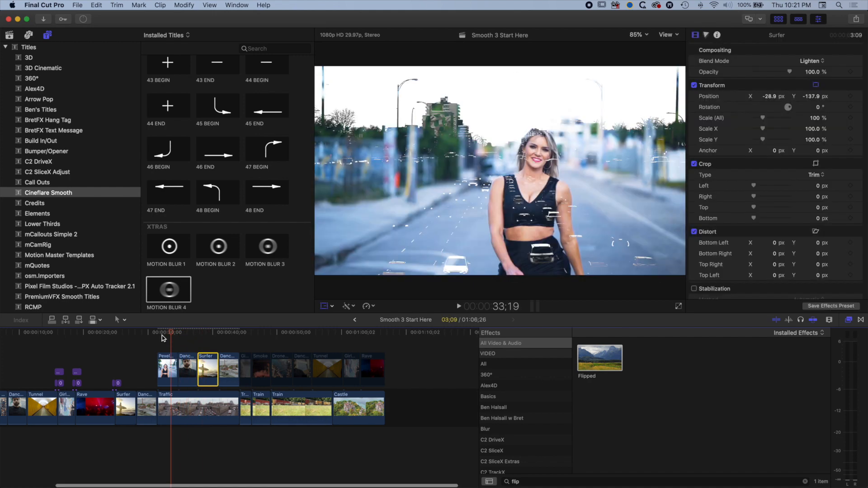
left_click_drag(112, 374, 178, 346)
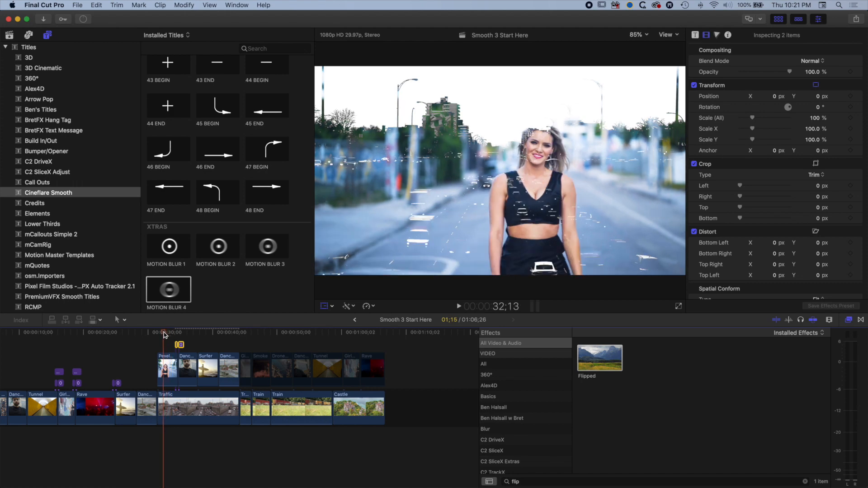
Step: Play back the 09 BEGIN and 01 END transition between the Pexels Videos and Dance dude with mural clips
key("super+equal")
key("super+equal")
key("super+equal")
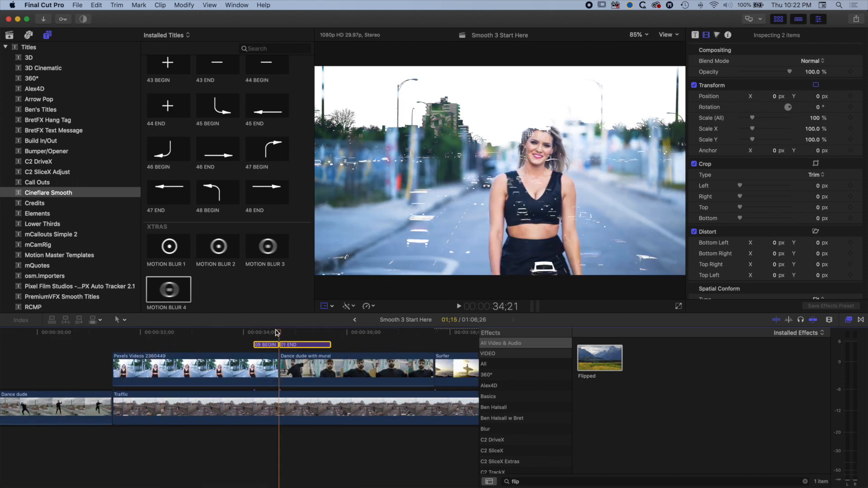
key("shift+t")
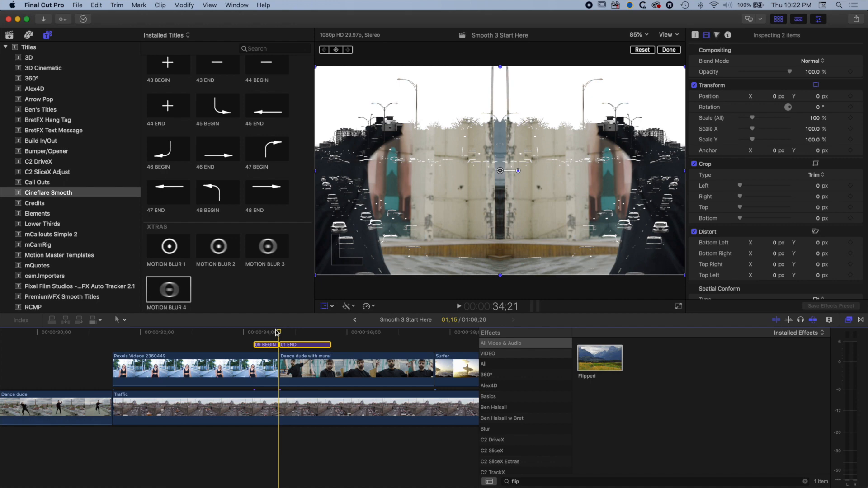
left_click_drag(279, 334, 227, 333)
left_click(323, 307)
key("space")
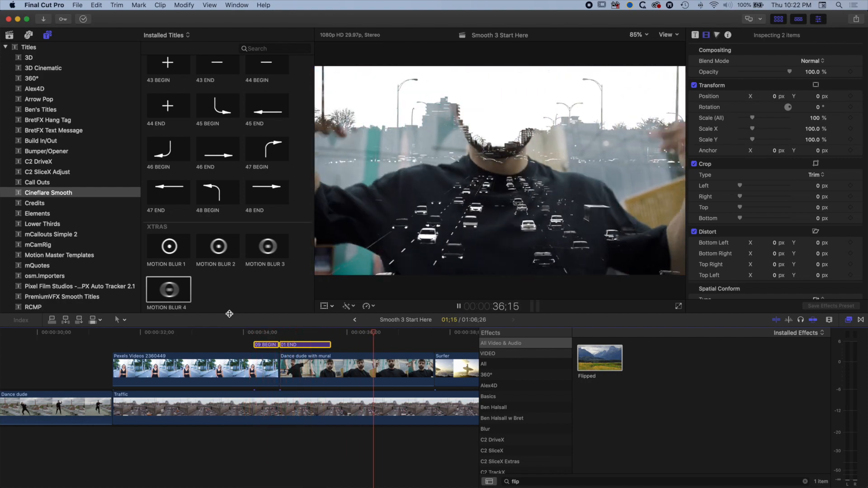
key("space")
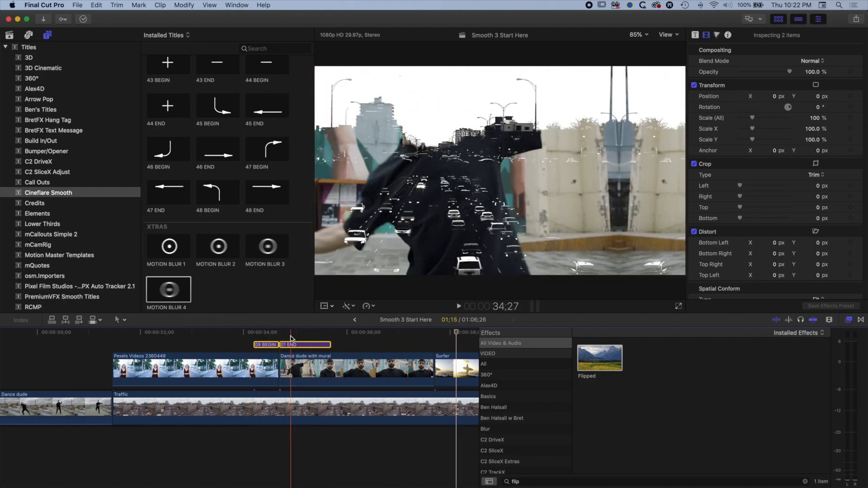
key("space")
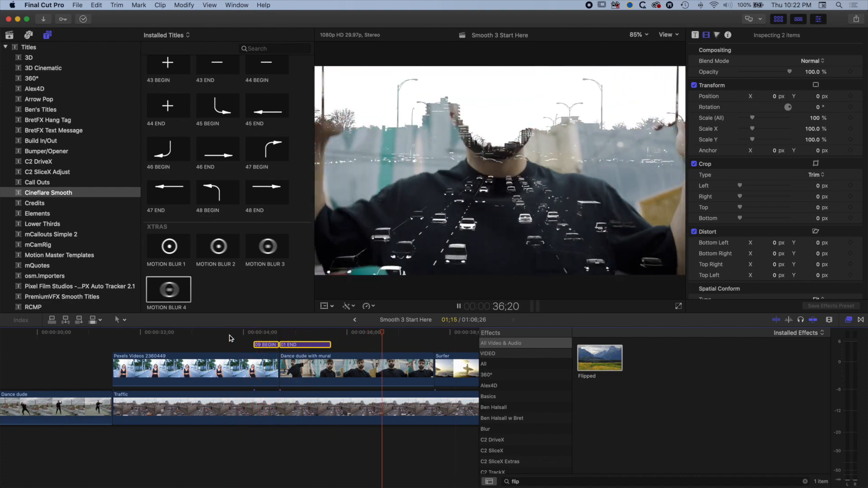
key("space")
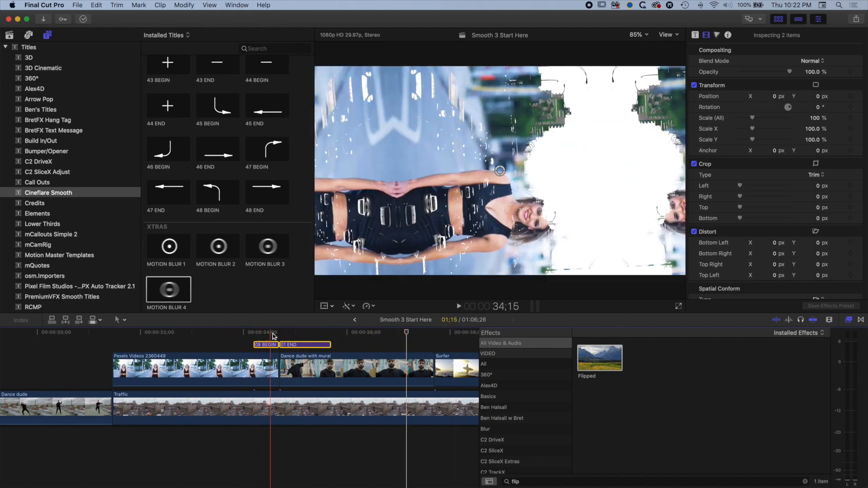
Step: Add the 25 BEGIN and 25 END Long Travel titles on either side of the Dance dude with mural and Surfer cut
scroll(305, 362, "right", 5)
scroll(225, 154, "up", 15)
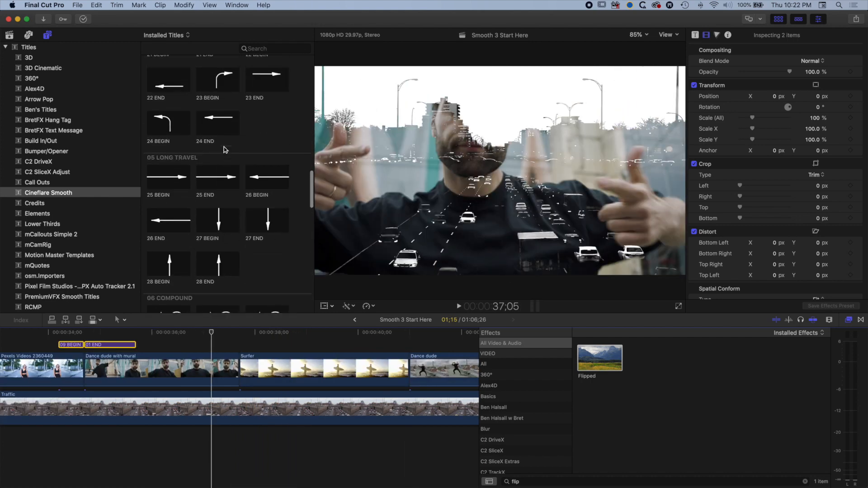
left_click(180, 156)
scroll(178, 157, "up", 5)
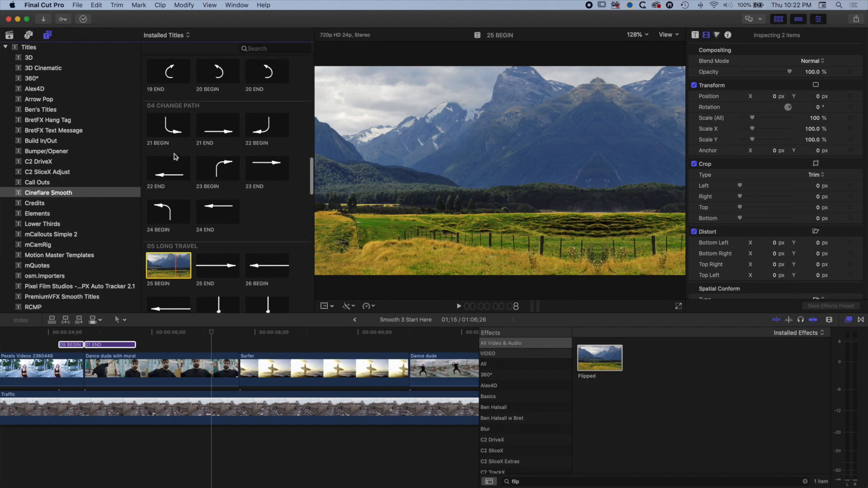
scroll(176, 158, "down", 2)
left_click_drag(171, 225, 217, 347)
left_click(206, 234)
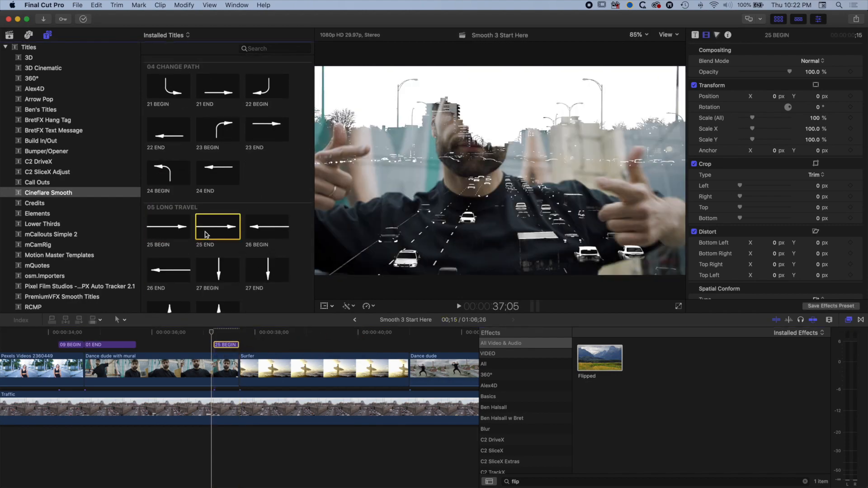
left_click_drag(218, 231, 244, 348)
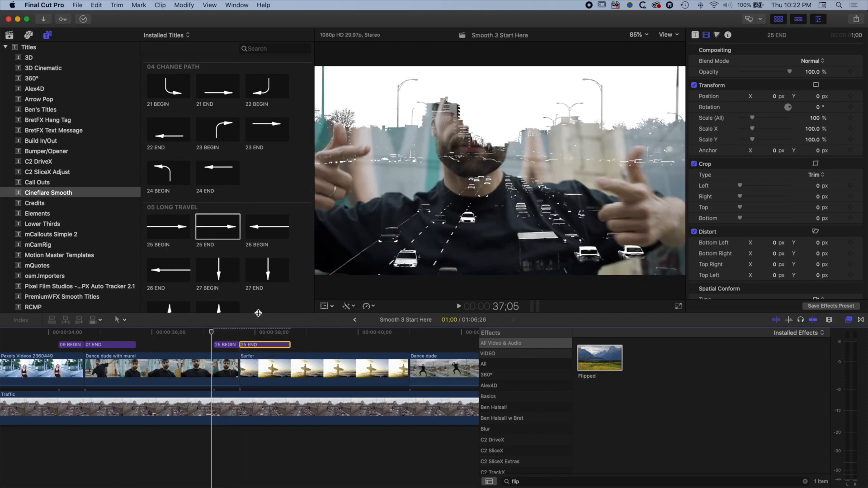
Step: Add a Motion Blur 2 title trimmed to the span of 09 BEGIN and 01 END, and duplicate it above 25 BEGIN and 25 END
left_click_drag(258, 313, 259, 271)
scroll(240, 213, "down", 10)
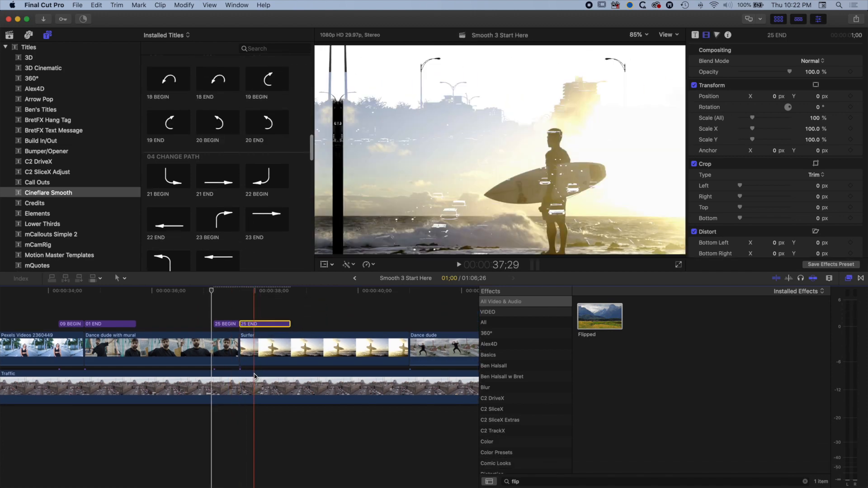
scroll(229, 202, "down", 5)
left_click(219, 200)
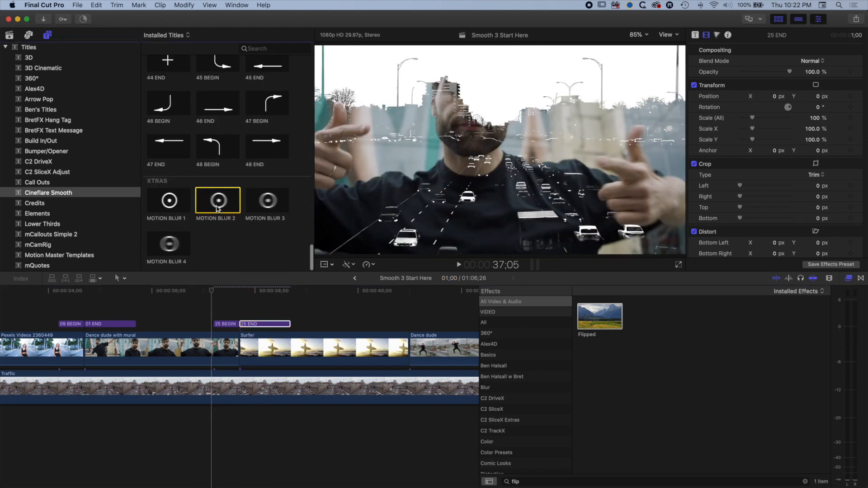
left_click_drag(219, 200, 59, 315)
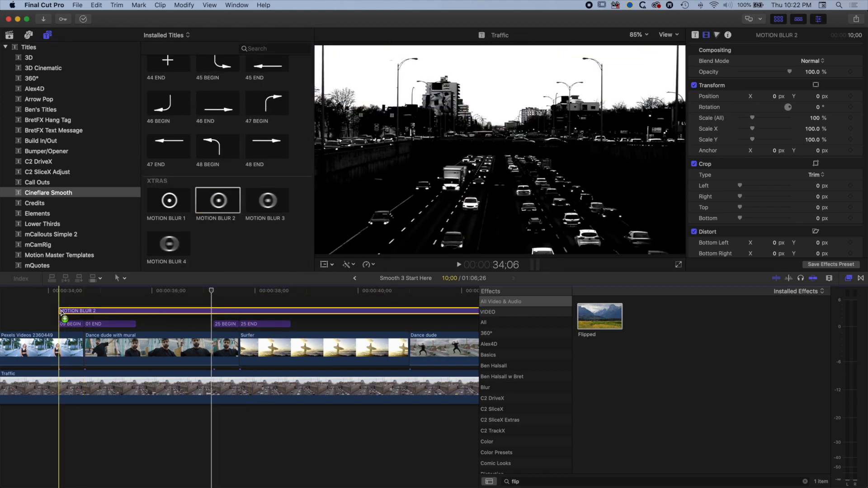
left_click(135, 293)
key("alt+]")
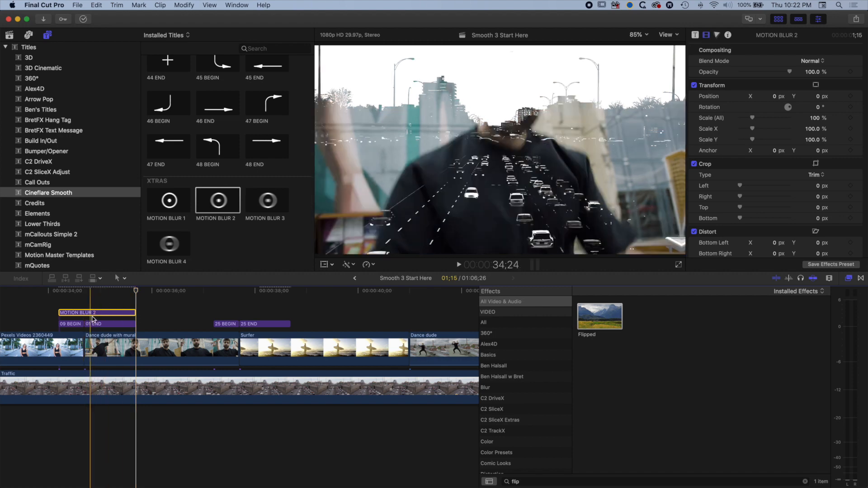
left_click_drag(97, 313, 251, 313)
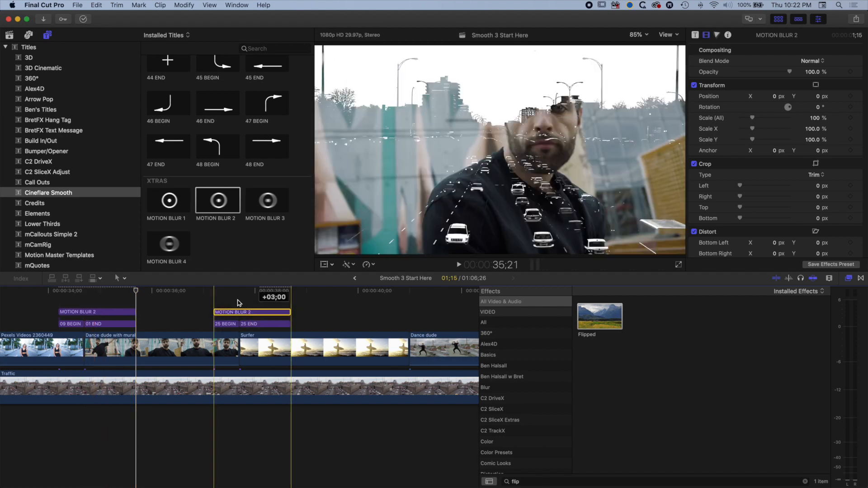
Step: Play back both motion-blurred transitions from just before the 09 BEGIN title into the Surfer clip
left_click(49, 292)
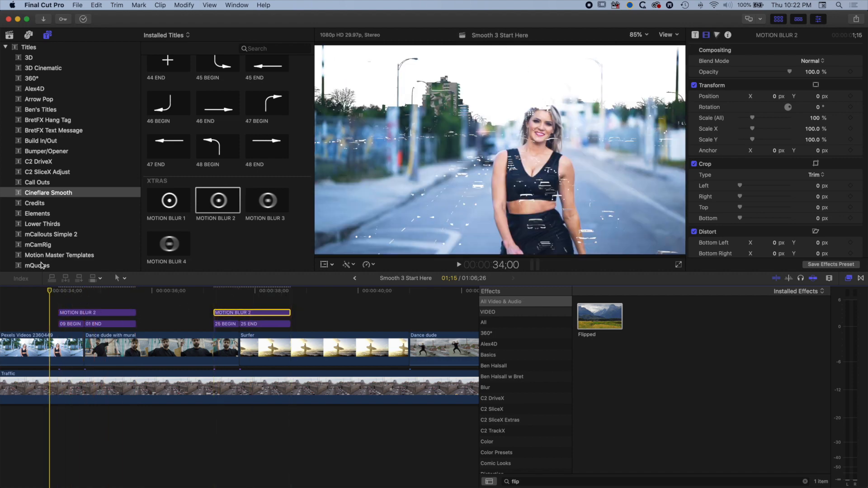
key("space")
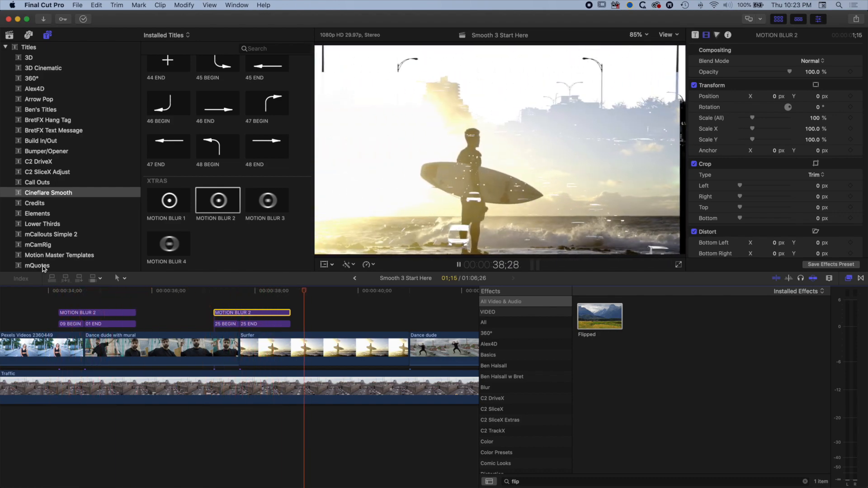
key("space")
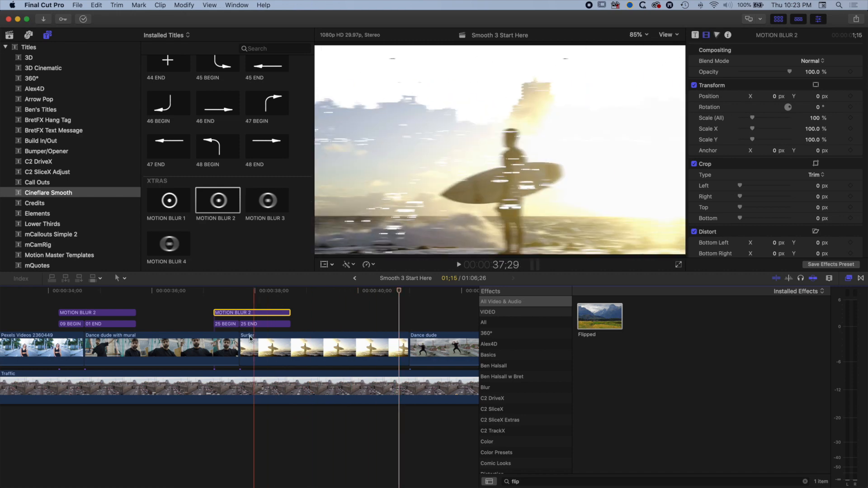
Step: Apply the Shape Mask effect to the Surfer clip
left_click(288, 352)
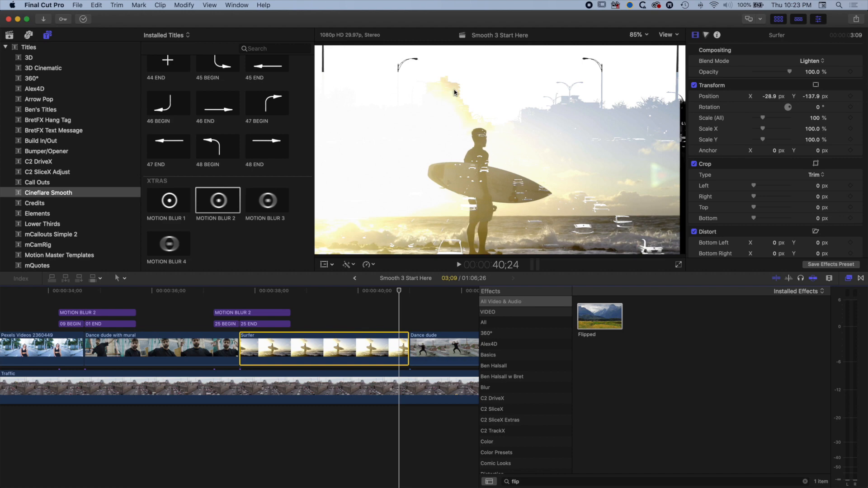
scroll(514, 449, "down", 3)
scroll(505, 448, "down", 2)
left_click(505, 443)
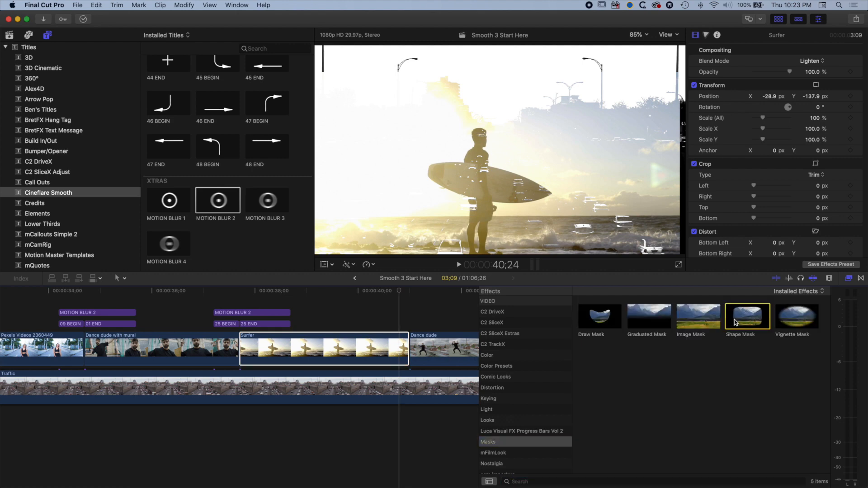
left_click_drag(748, 317, 294, 348)
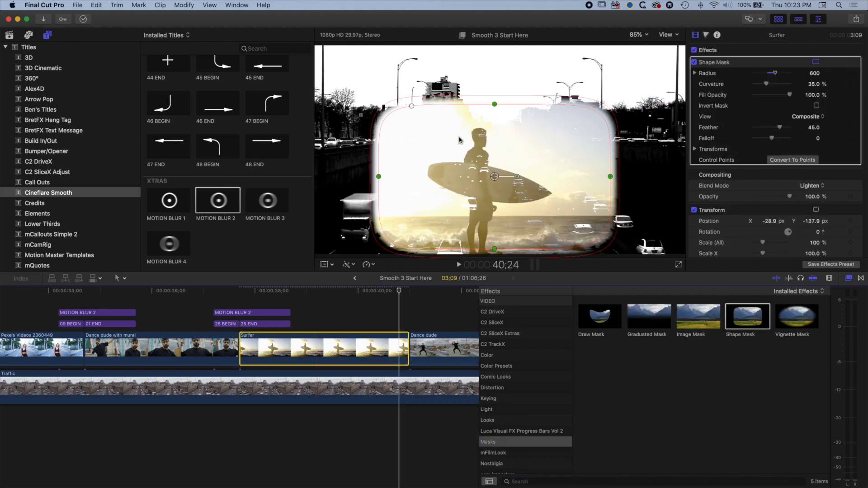
Step: Stretch the Surfer clip's mask beyond the frame's sides and lower edge with radius 1309.75, and soften its upper edge with feather 330.4
left_click_drag(379, 178, 243, 176)
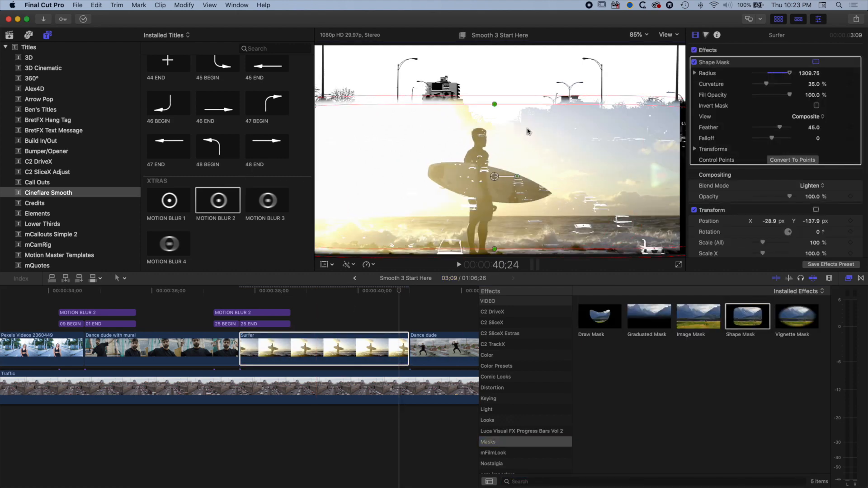
left_click_drag(494, 250, 496, 317)
left_click_drag(508, 95, 543, 156)
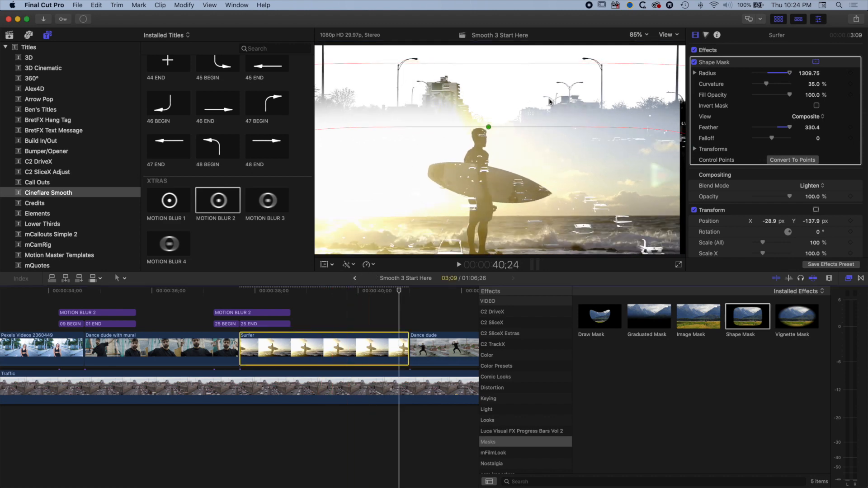
left_click(720, 54)
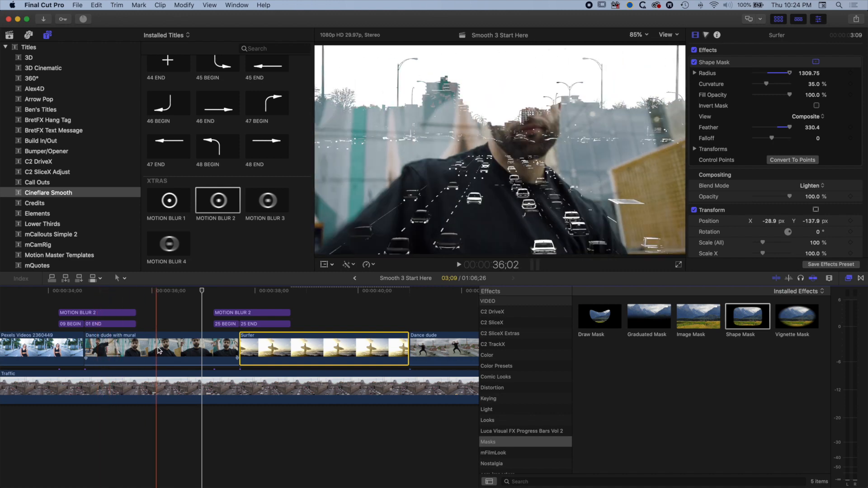
Step: Slip the footage within the Dance dude with mural clip slightly using the Trim tool, and play back its transitions with Select restored
key("t")
mouse_move(164, 354)
left_mouse_down()
mouse_move(182, 354)
mouse_move(111, 354)
mouse_move(210, 353)
mouse_move(172, 354)
left_mouse_up()
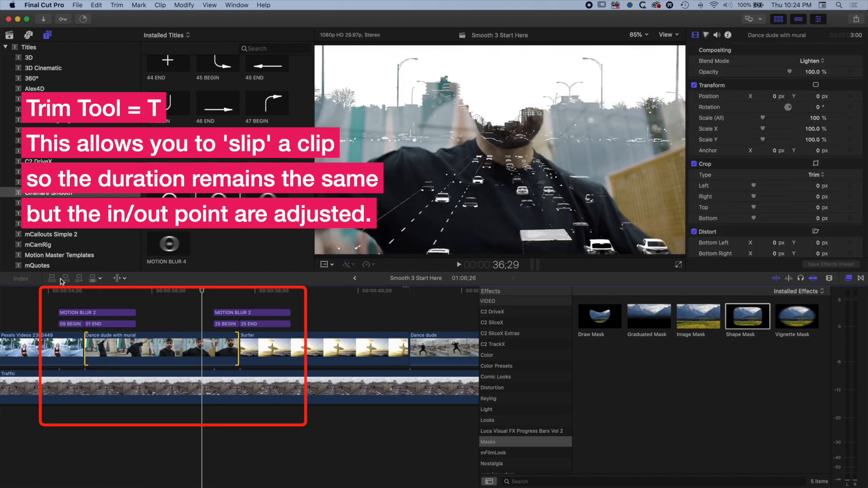
left_click(125, 279)
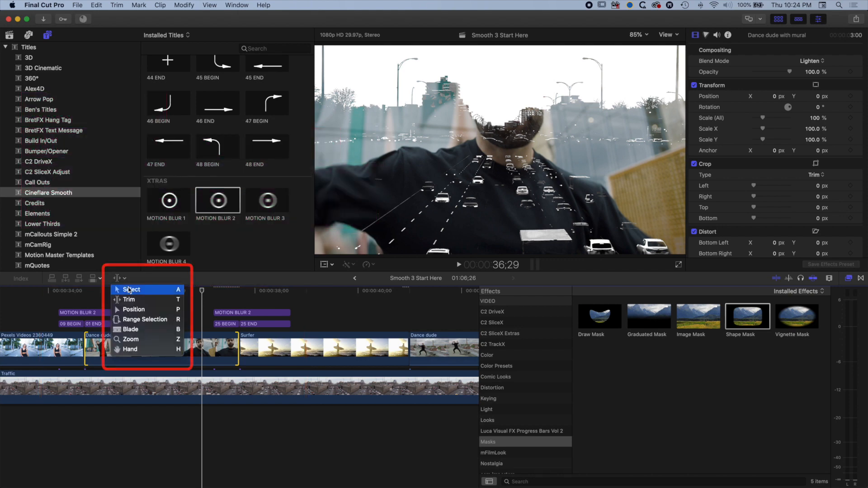
left_click(128, 290)
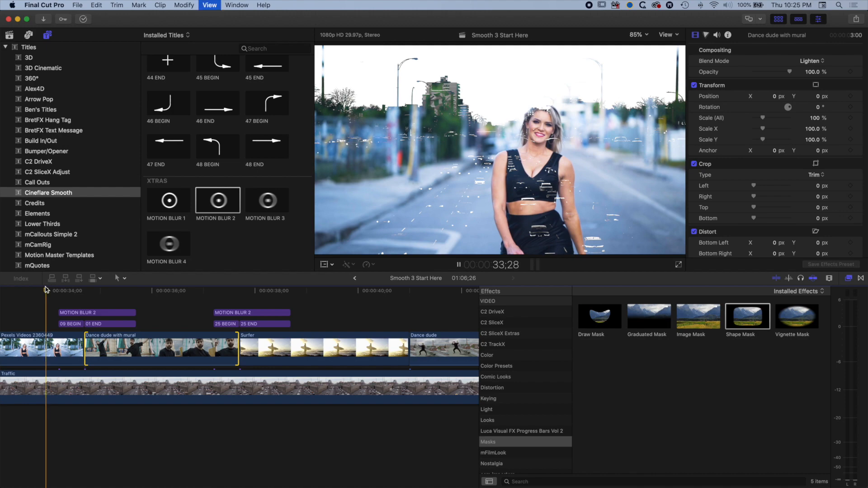
key("space")
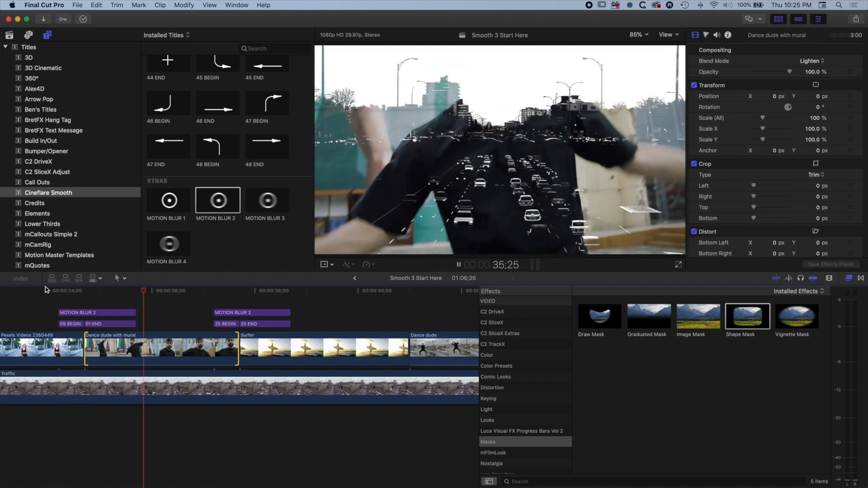
key("space")
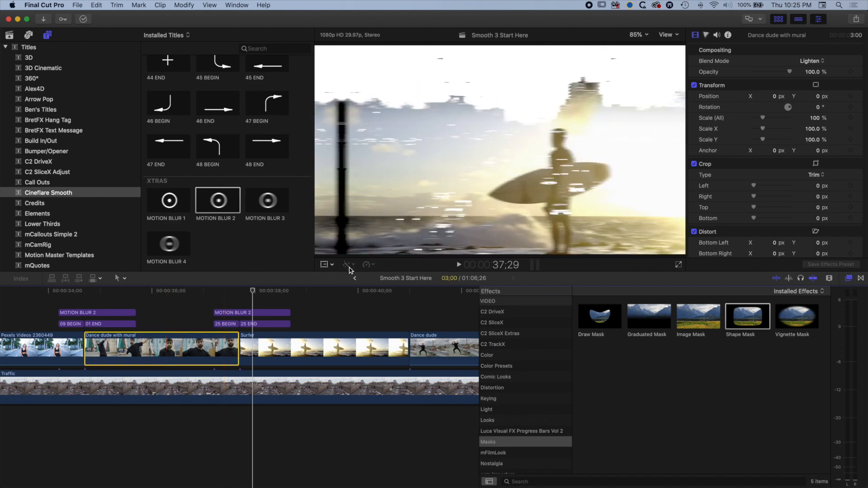
Step: Move the Dance dude with mural clip down in the frame to a Y position of -296.6 px
left_click(326, 266)
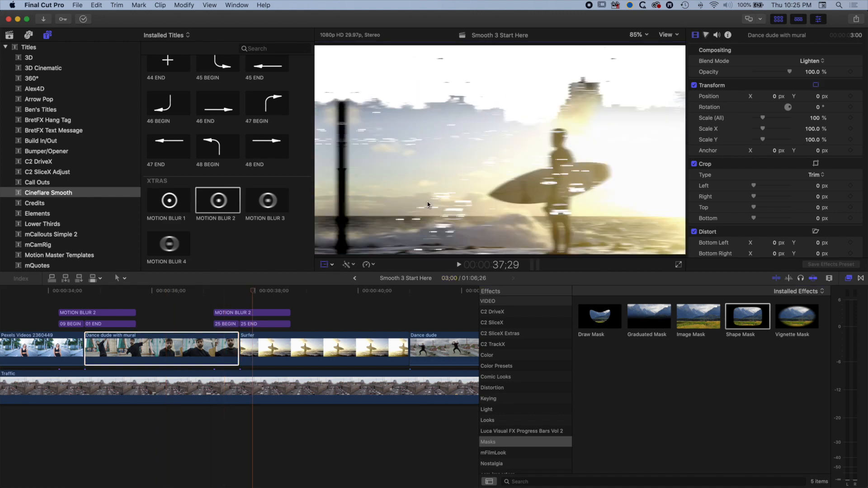
left_click(184, 291)
left_click_drag(500, 150, 500, 207)
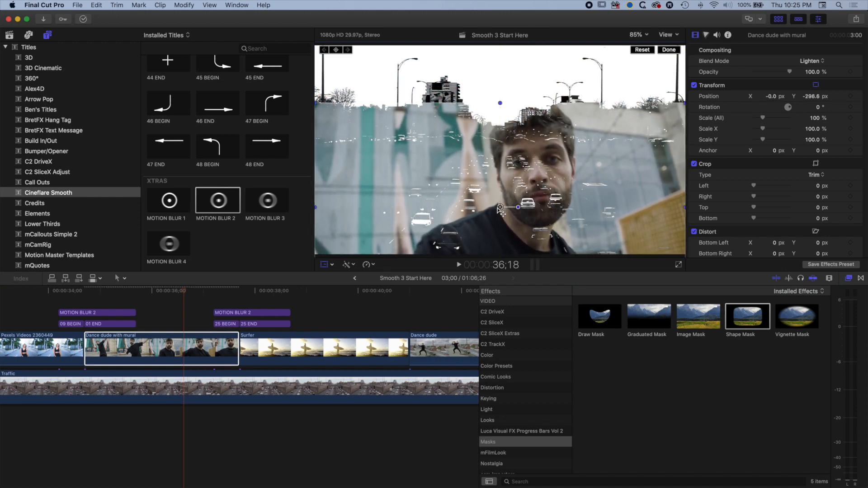
Step: Add a Shape Mask to the Dance dude with mural clip, stretched beyond the frame's sides with radius 3055.06 and feather 448.4
left_click_drag(756, 325, 166, 347)
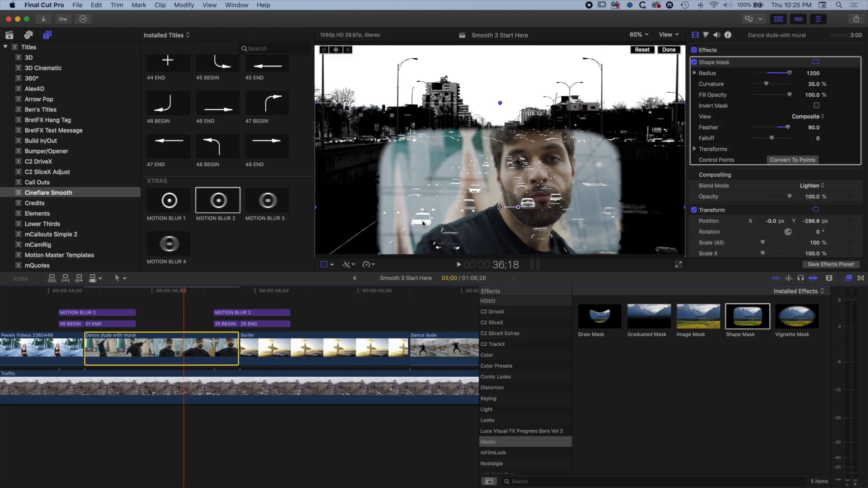
left_click(324, 265)
left_click_drag(385, 209, 207, 208)
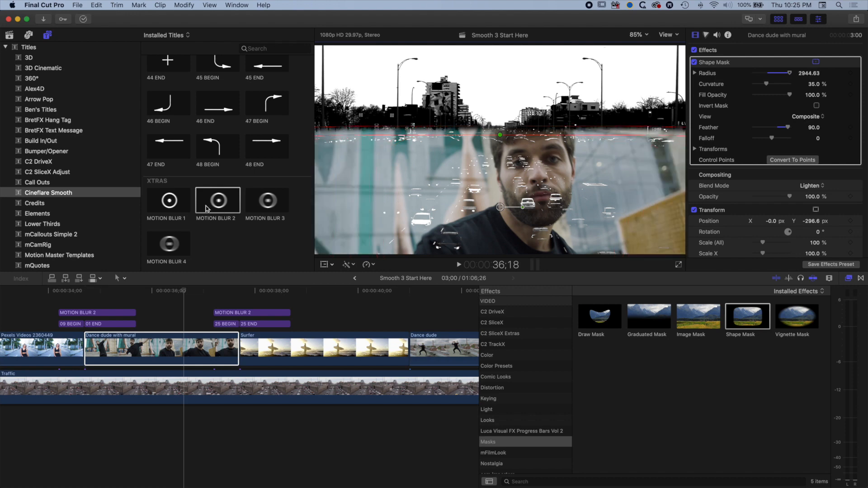
left_click_drag(511, 129, 511, 93)
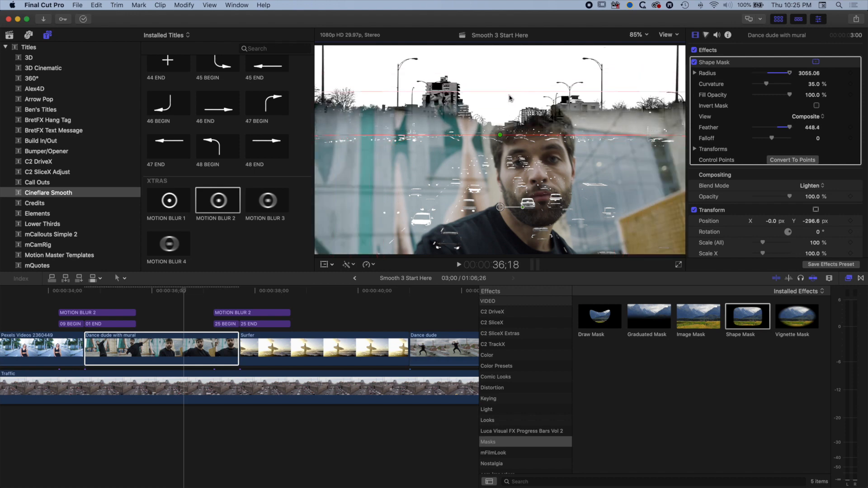
left_click_drag(184, 290, 26, 291)
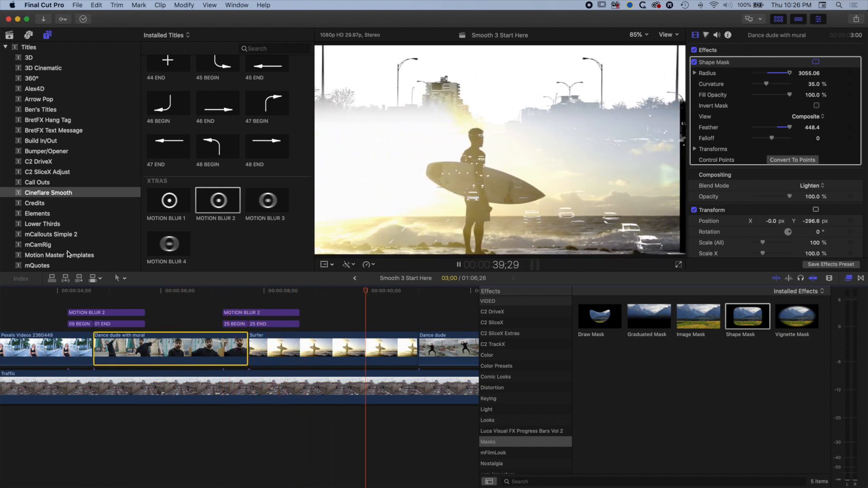
key("space")
Step: Place four consecutive 04 BEGIN titles from the Cineflare Smooth basic set above the middle of the Rave clip
scroll(259, 323, "right", 8)
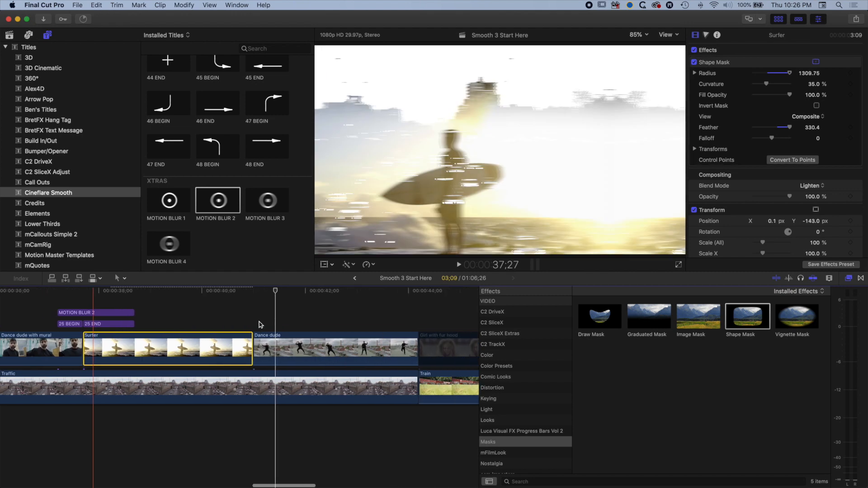
scroll(266, 308, "right", 10)
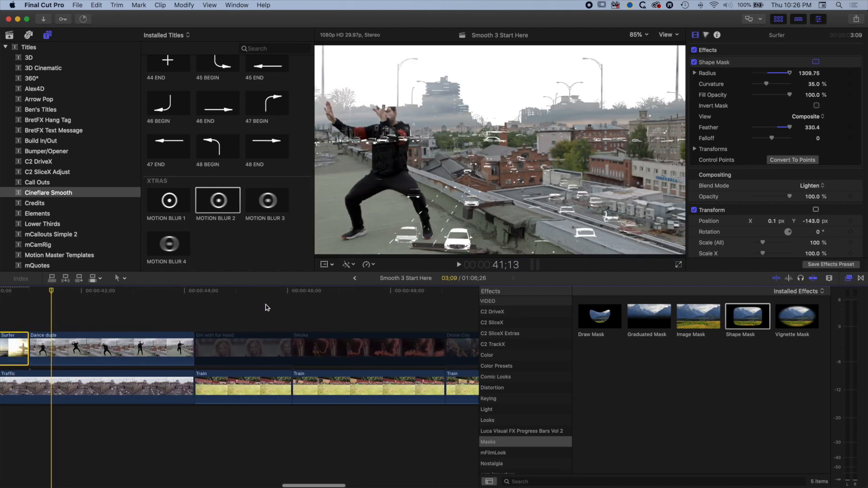
scroll(201, 307, "left", 5)
scroll(199, 308, "left", 15)
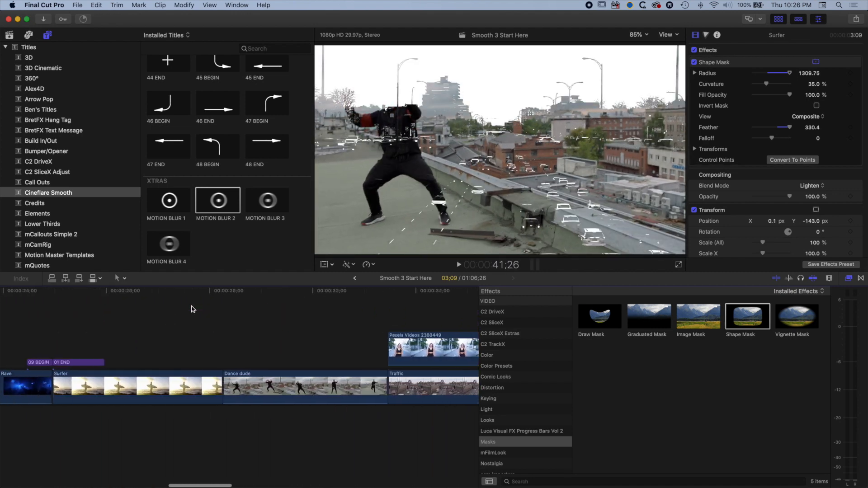
scroll(189, 307, "left", 6)
left_click_drag(186, 291, 153, 291)
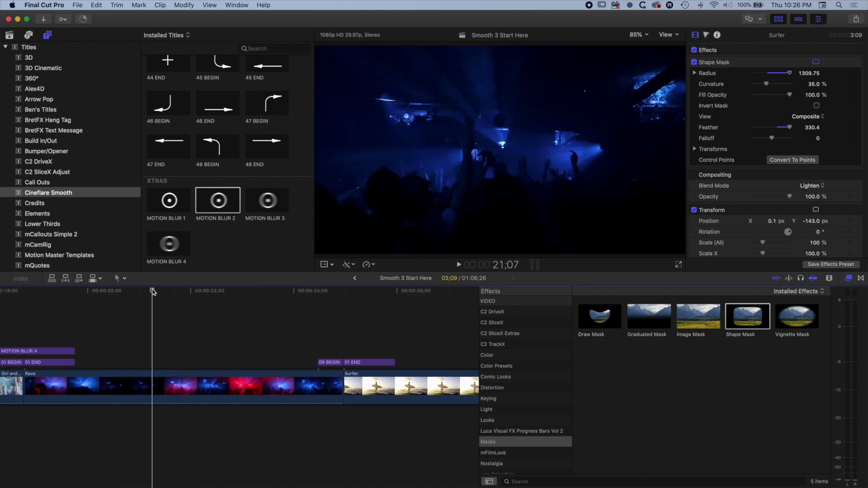
scroll(230, 164, "up", 10)
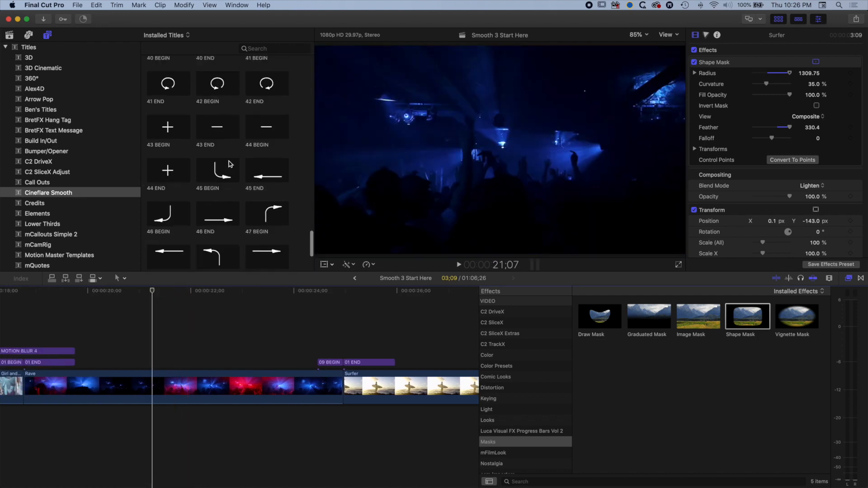
scroll(230, 164, "up", 2)
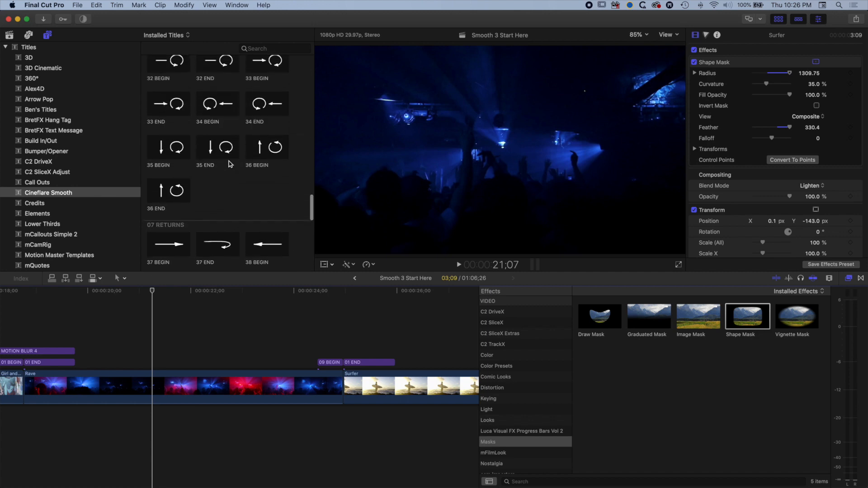
scroll(231, 164, "up", 8)
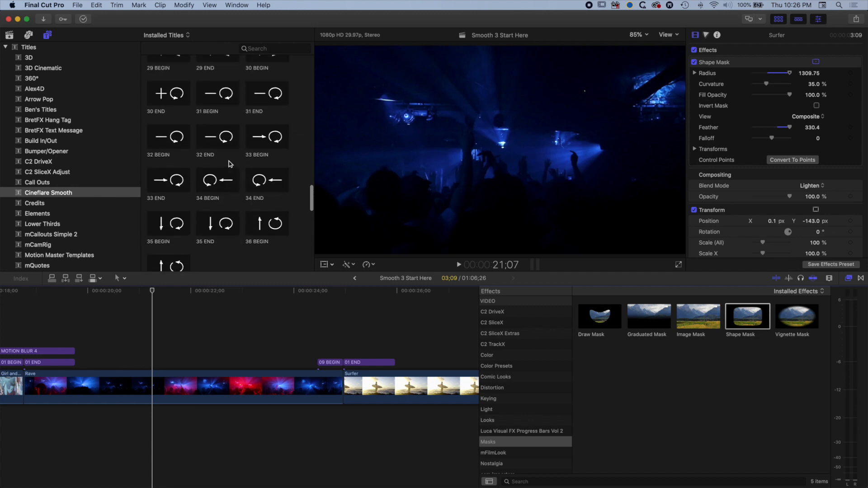
scroll(230, 164, "up", 10)
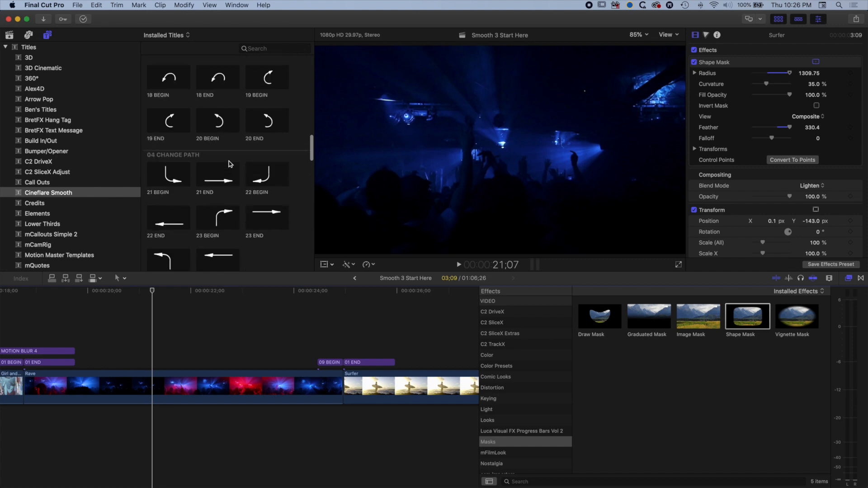
scroll(230, 164, "up", 5)
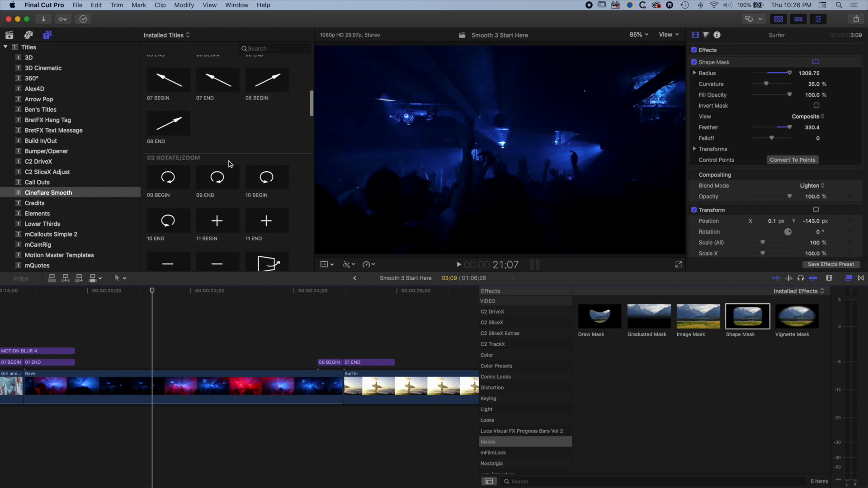
left_click(175, 170)
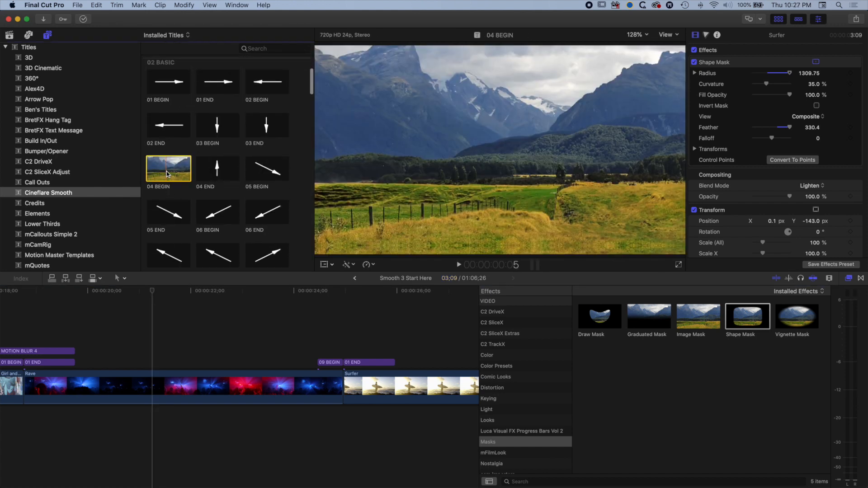
left_click_drag(177, 193, 148, 364)
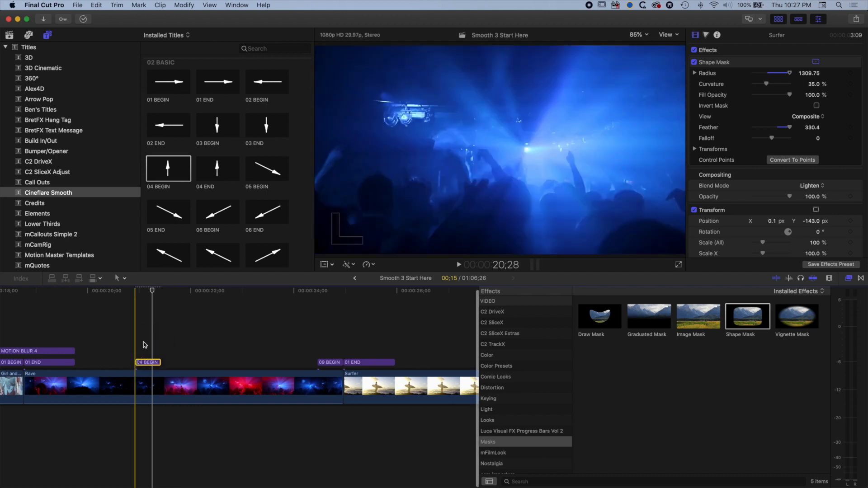
left_click_drag(148, 364, 223, 364)
Step: Play back the Rave clip with the four 04 BEGIN titles from just before the first title
left_click(125, 291)
key("space")
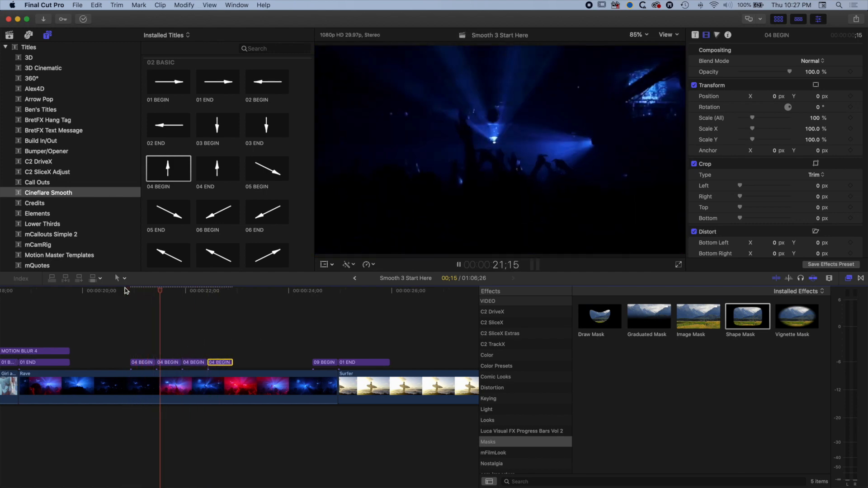
key("space")
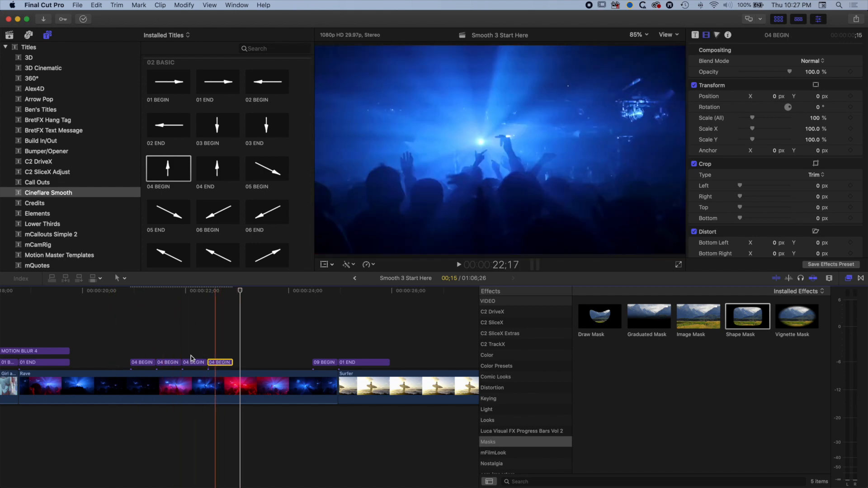
Step: Group the four 04 BEGIN titles into a connected storyline and set each title's duration to 5 frames
left_click_drag(130, 352, 232, 363)
key("super+g")
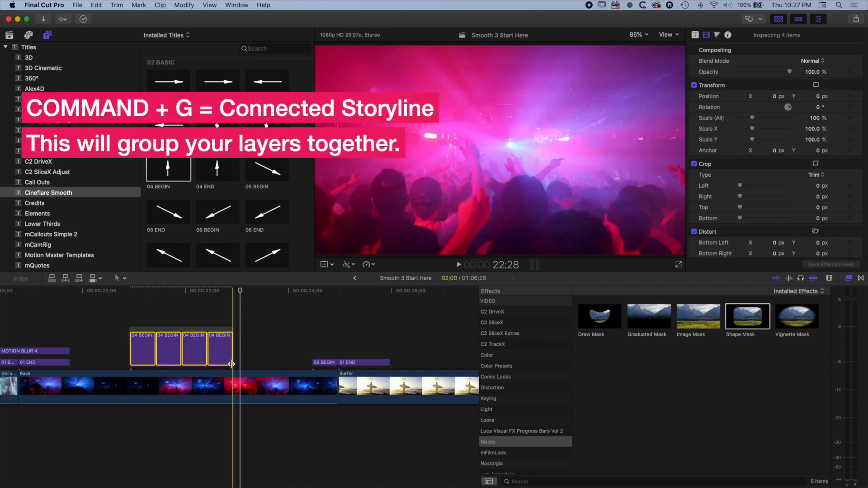
key("ctrl+d")
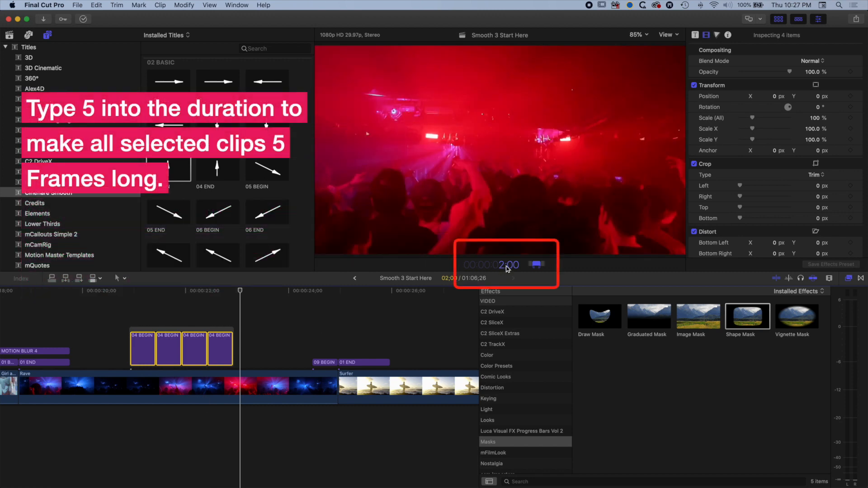
type("5")
key("Return")
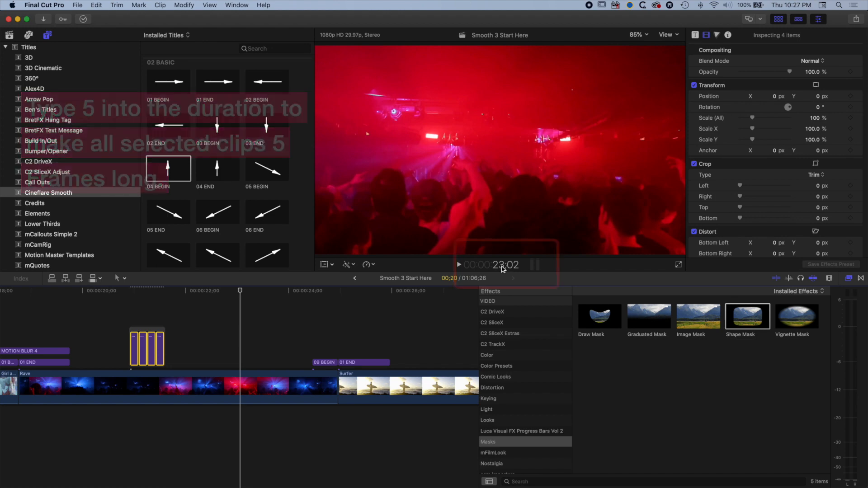
Step: Paste a copy of the four 5-frame titles at the end of the storyline above Rave, and play back that section
key("super+c")
key("super+v")
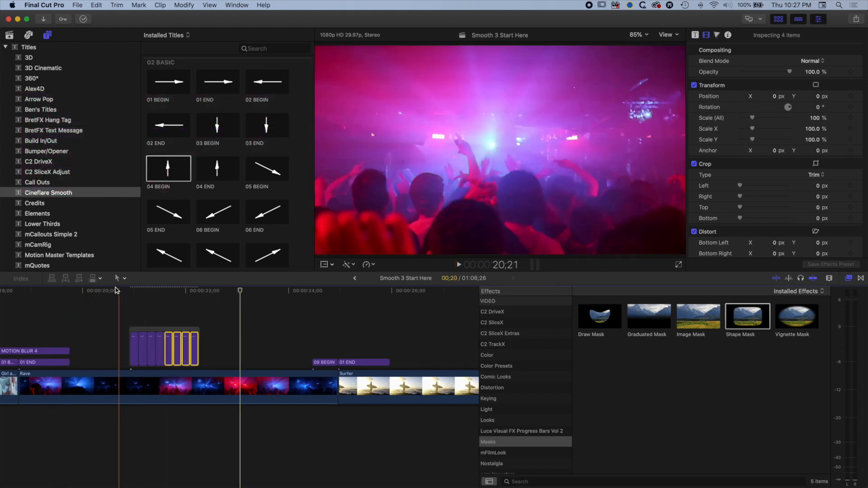
left_click(114, 292)
key("space")
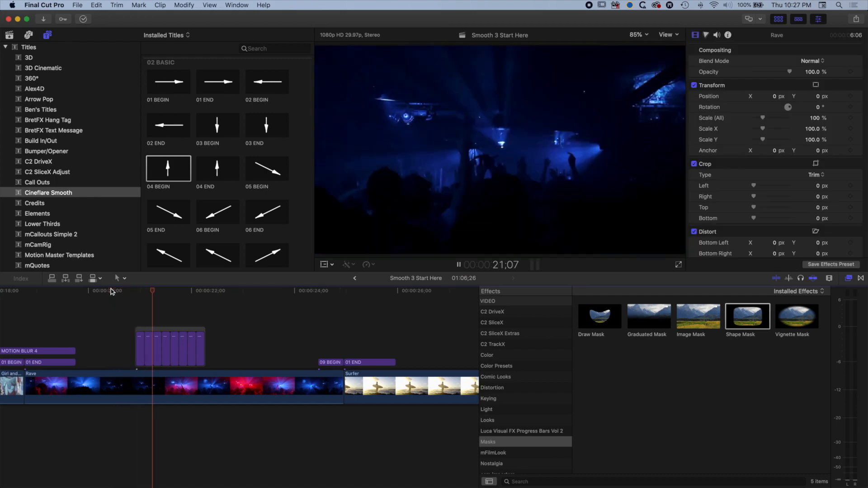
key("space")
Step: Append a 03 BEGIN title to the end of the storyline above Rave and set its duration to 4 frames
left_click_drag(217, 128, 208, 344)
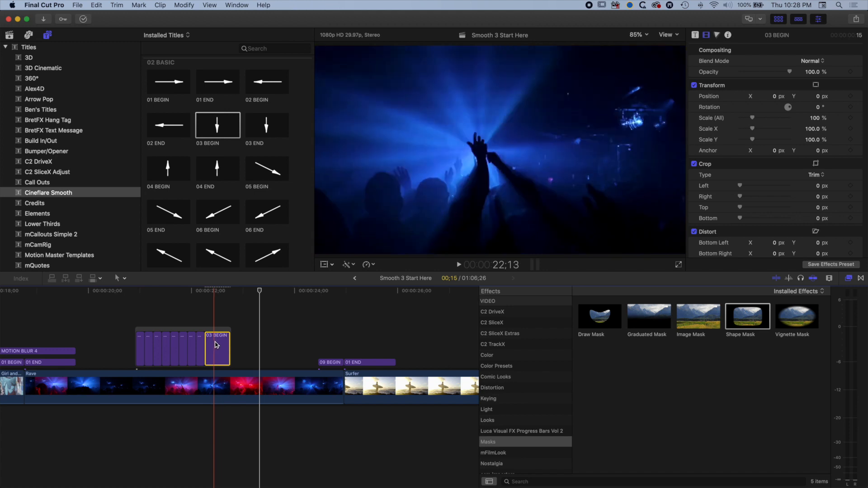
key("ctrl+d")
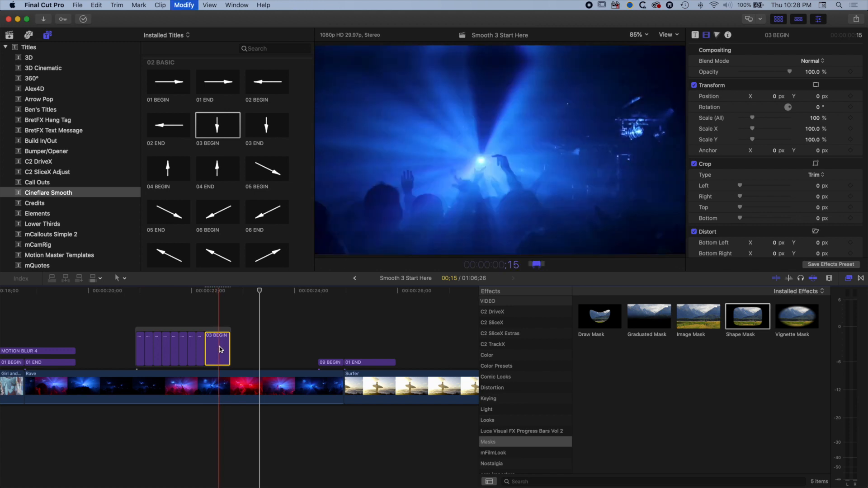
type("4")
key("Return")
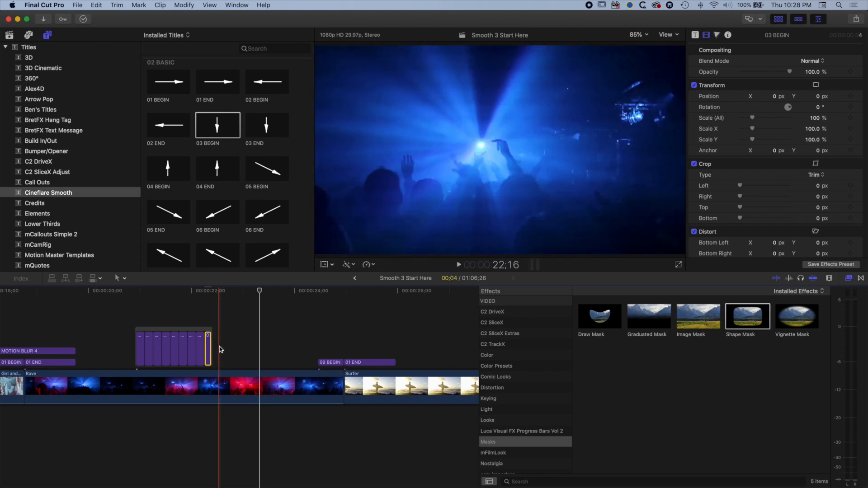
Step: Copy the 4-frame 03 BEGIN title between the 04 BEGIN titles, duplicate three titles at the storyline's end, and play it back
left_click_drag(206, 346, 180, 346)
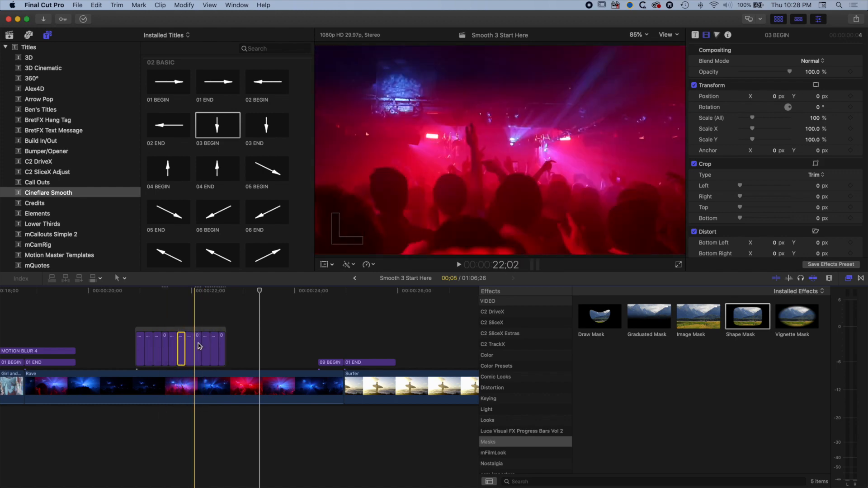
left_click(197, 347, "shift")
left_click_drag(192, 347, 225, 346)
left_click(119, 291)
key("space")
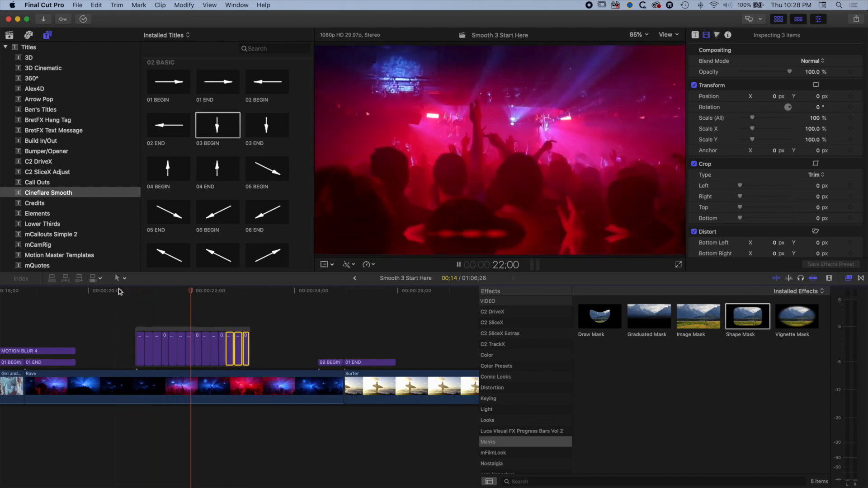
key("space")
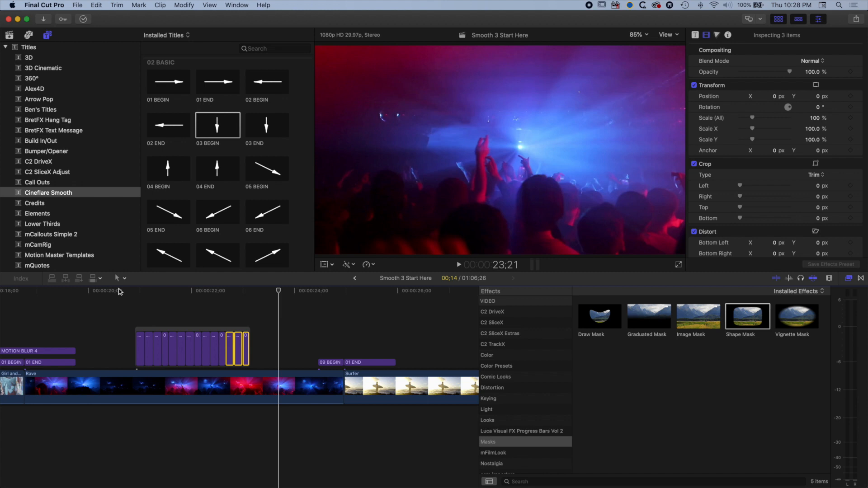
Step: Insert 4-frame 09 BEGIN rotation titles among the other titles in the storyline above Rave, and play back the result
left_click(119, 291)
left_click(219, 306)
scroll(221, 209, "down", 10)
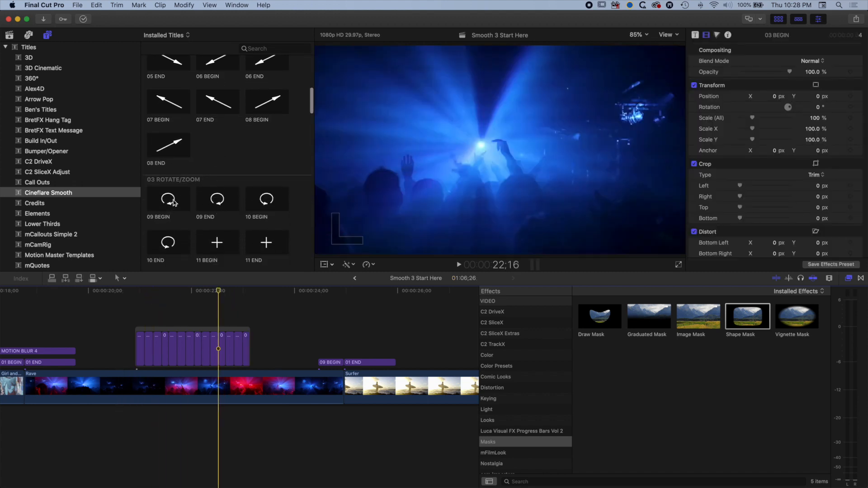
left_click(176, 202)
left_click_drag(168, 199, 157, 346)
left_click(221, 344)
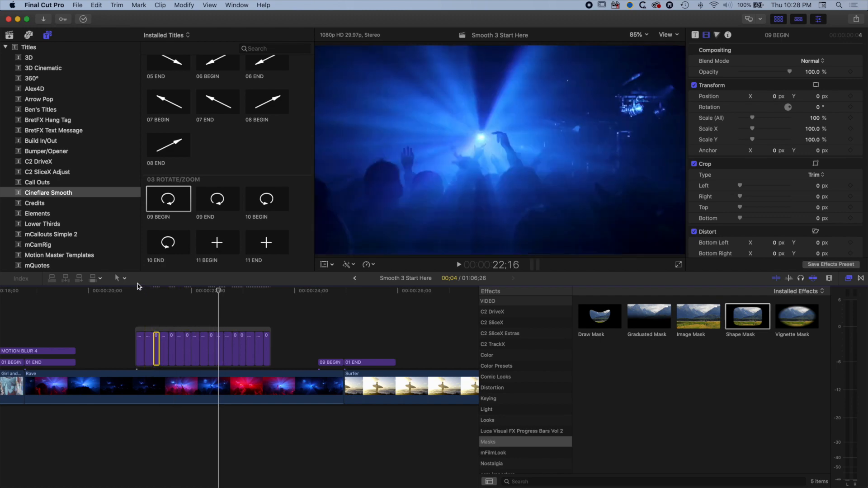
left_click(131, 290)
key("space")
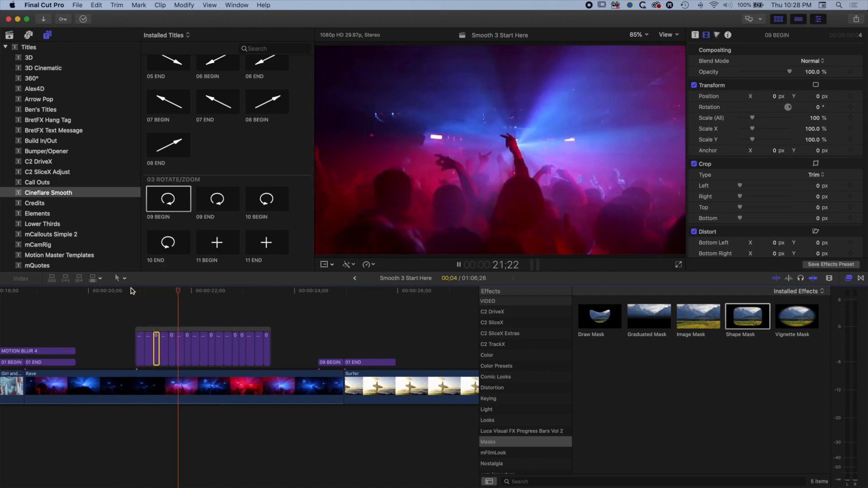
key("space")
Step: Fit the whole project in the timeline and play it back from the Tunnel clip into the Surfer clip
key("shift+z")
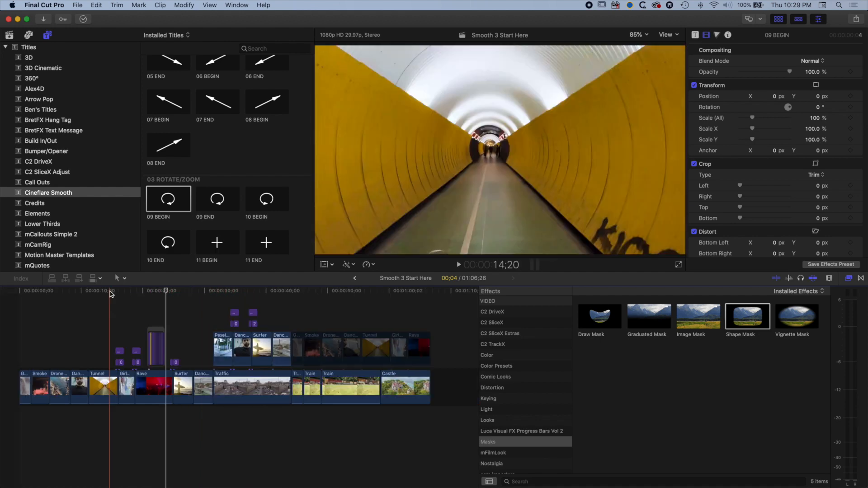
left_click(135, 292)
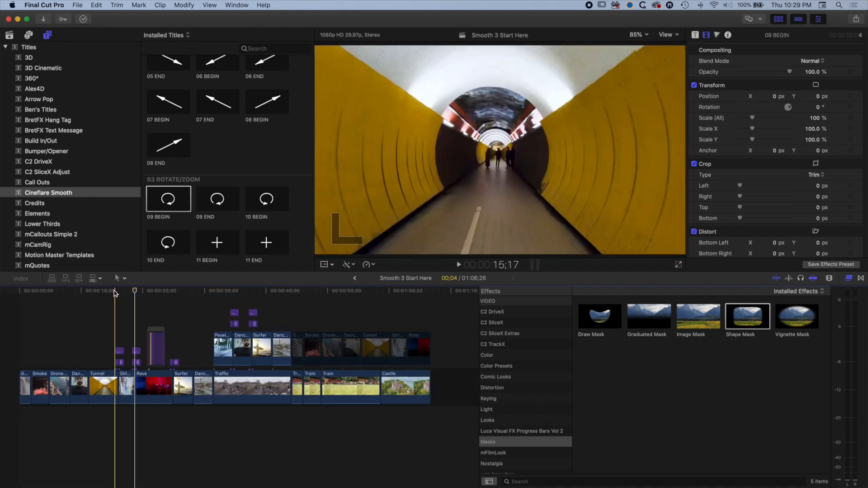
left_click(114, 290)
key("space")
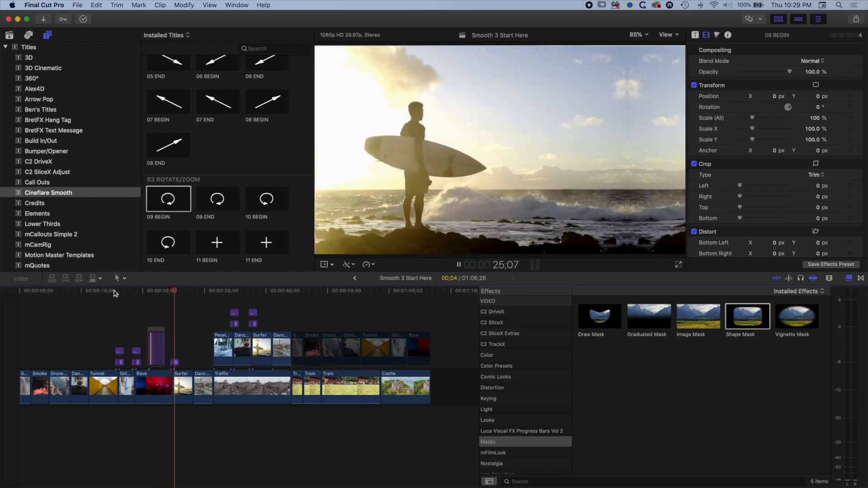
key("space")
Step: Copy a MOTION BLUR 4 title above the Rave storyline, extend it to 2;18 across all the titles, and play it back
key("super+=")
key("super+=")
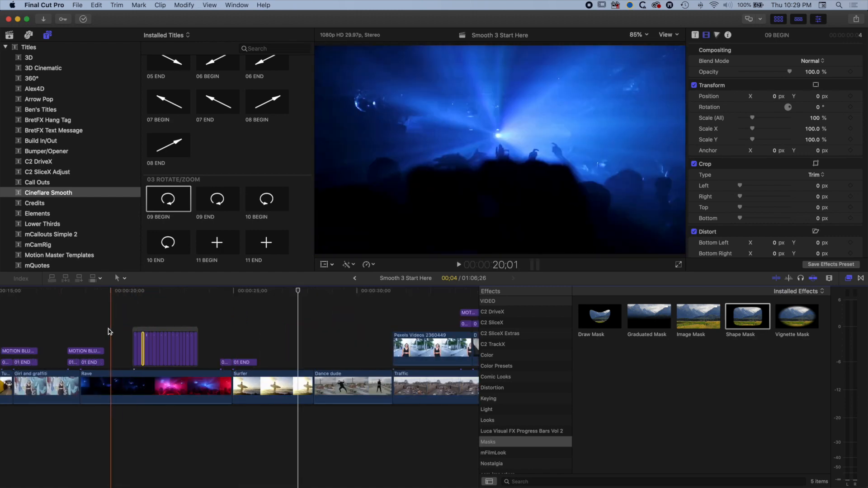
left_click_drag(90, 353, 198, 320)
left_click(124, 290)
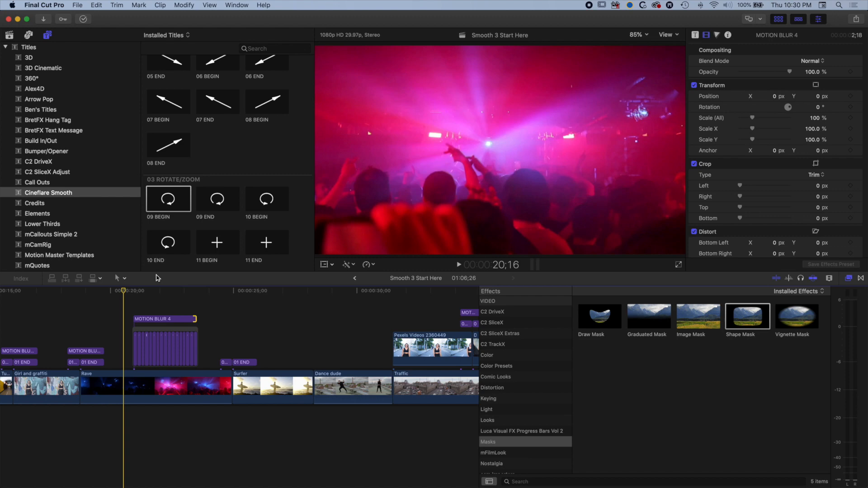
key("space")
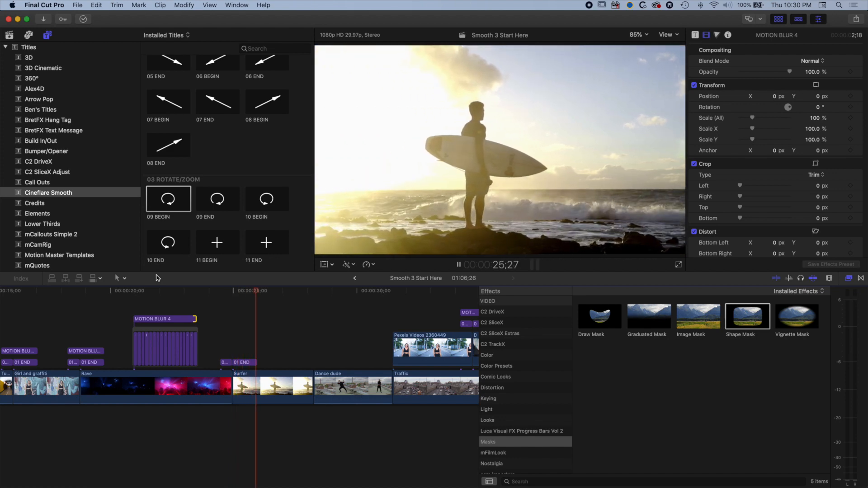
key("space")
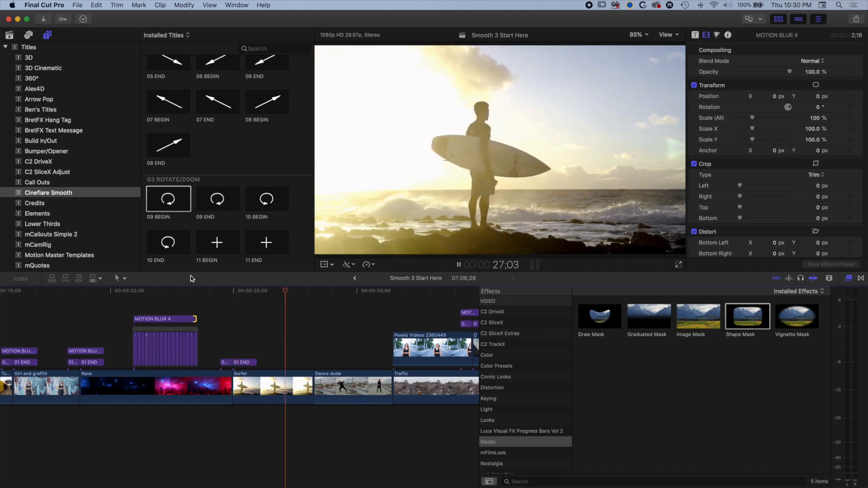
key("space")
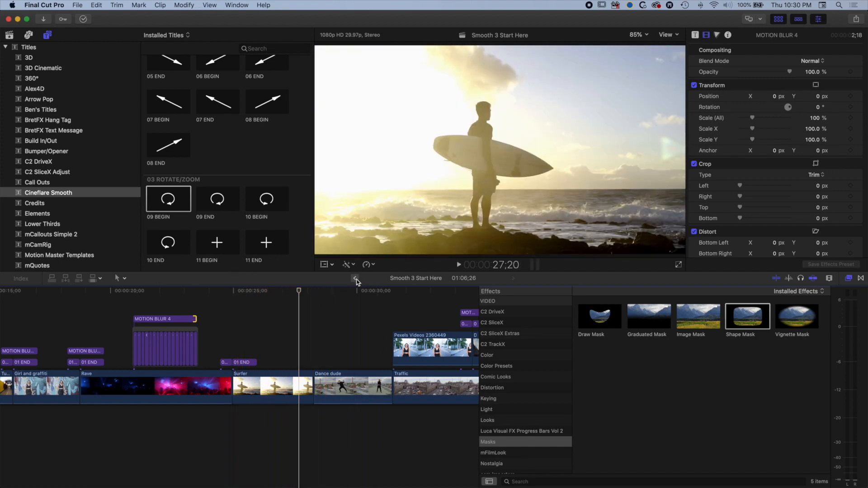
Step: Switch to the Smooth 3 Demo project and play it from the beginning
left_click(355, 279)
key("space")
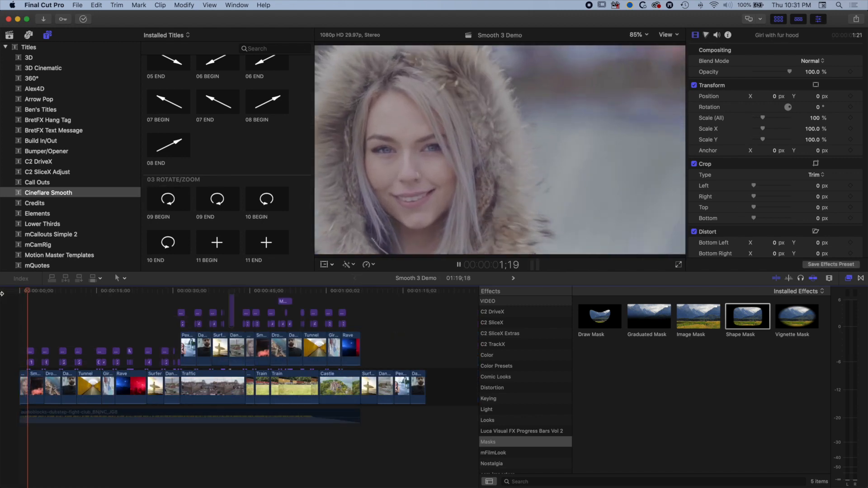